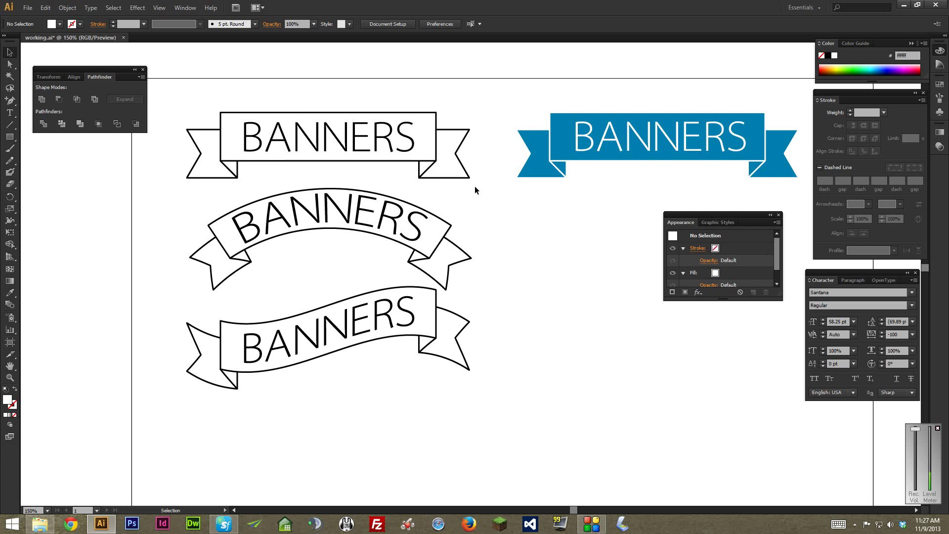
- Examine the finished straight, arched, wavy and blue banner examples on the artboard
{"action": "key", "text": "ctrl+minus"}
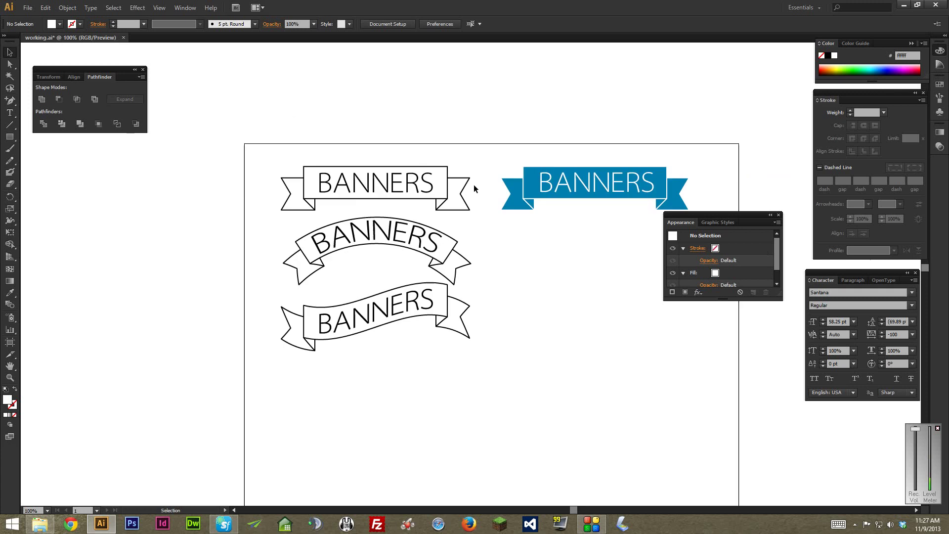
{"action": "left_click_drag", "start_coordinate": [457, 192], "coordinate": [472, 179]}
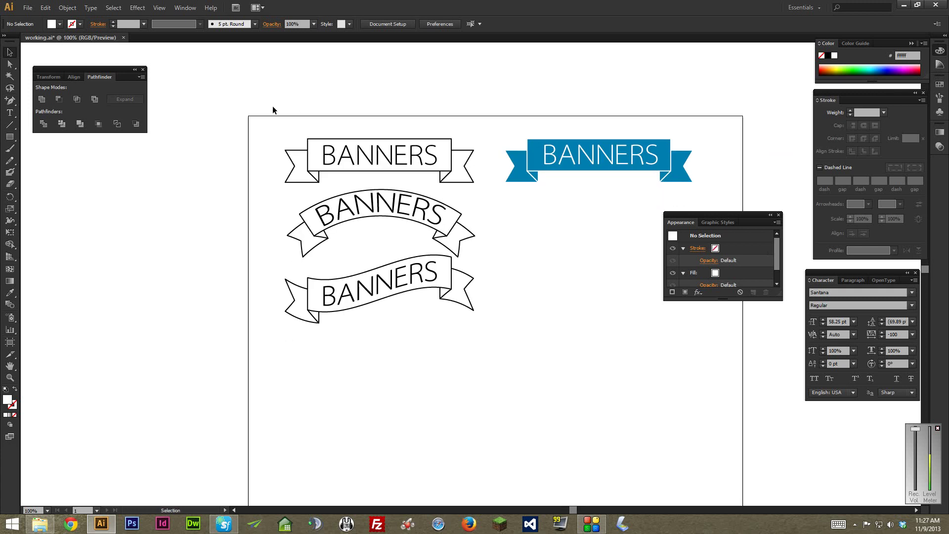
{"action": "left_click_drag", "start_coordinate": [272, 106], "coordinate": [471, 186]}
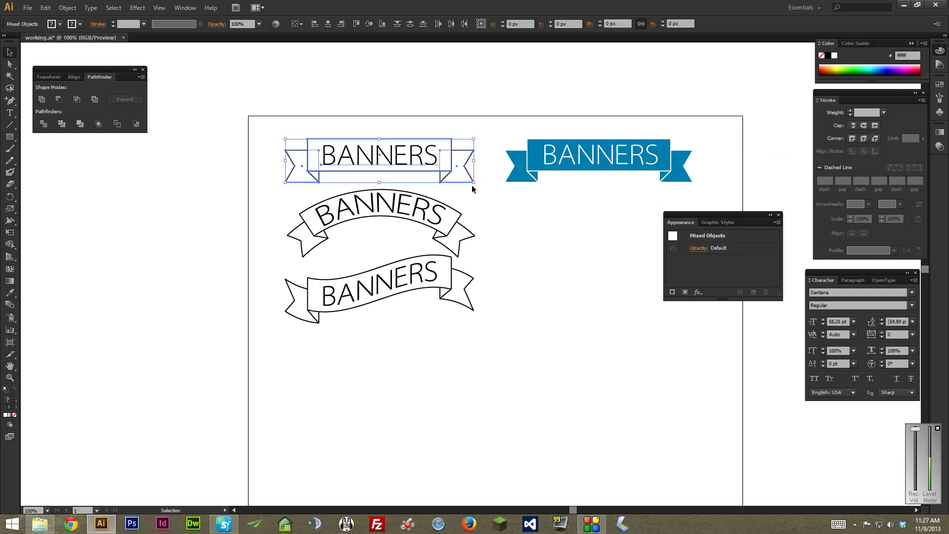
{"action": "left_click", "coordinate": [447, 108]}
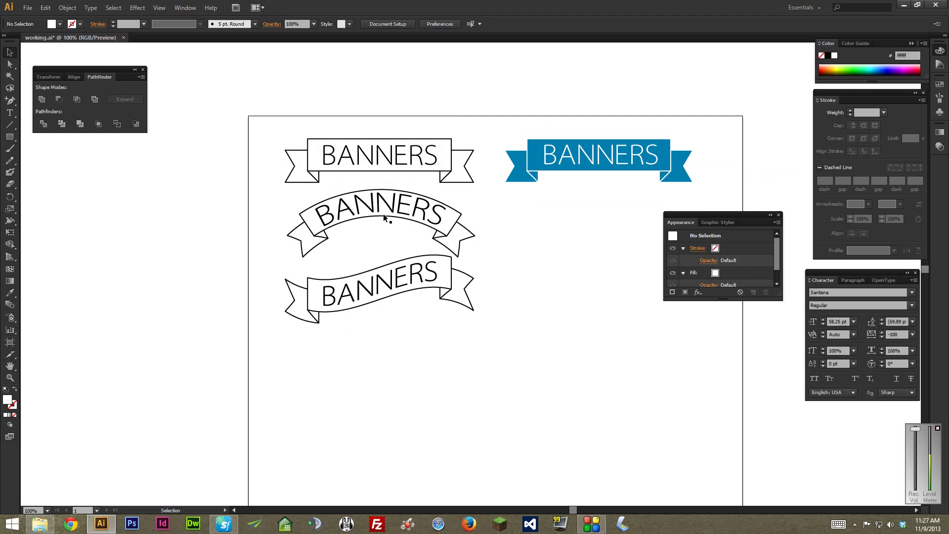
{"action": "key", "text": "ctrl+equal"}
{"action": "left_click_drag", "start_coordinate": [378, 196], "coordinate": [470, 106]}
{"action": "left_click_drag", "start_coordinate": [494, 251], "coordinate": [444, 264]}
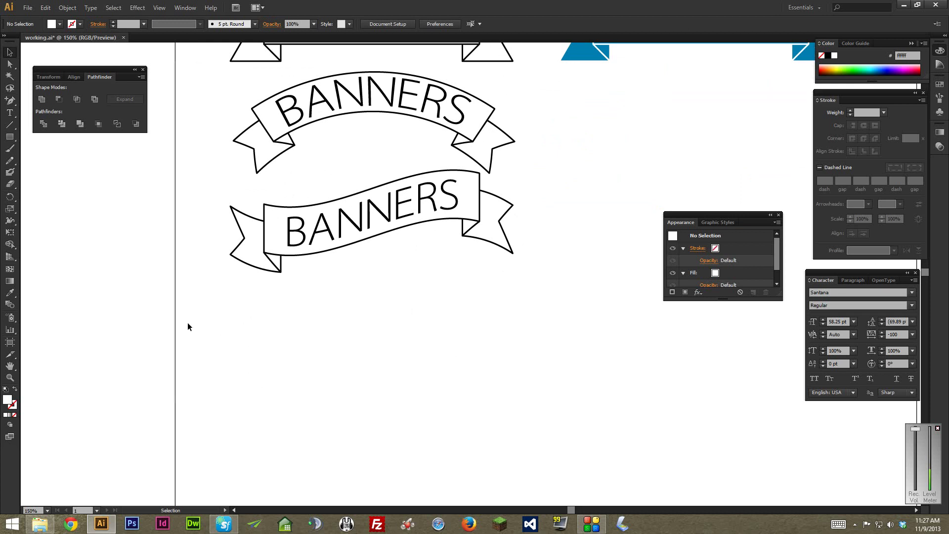
- Set the default stroke to black (000000) at 2 pt with round caps and round corner joins
{"action": "double_click", "coordinate": [10, 404]}
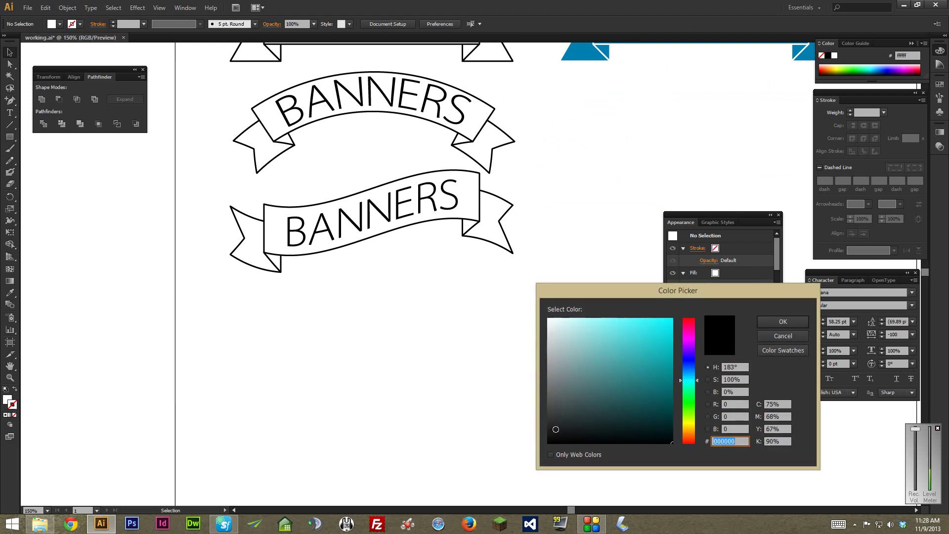
{"action": "left_click", "coordinate": [764, 321]}
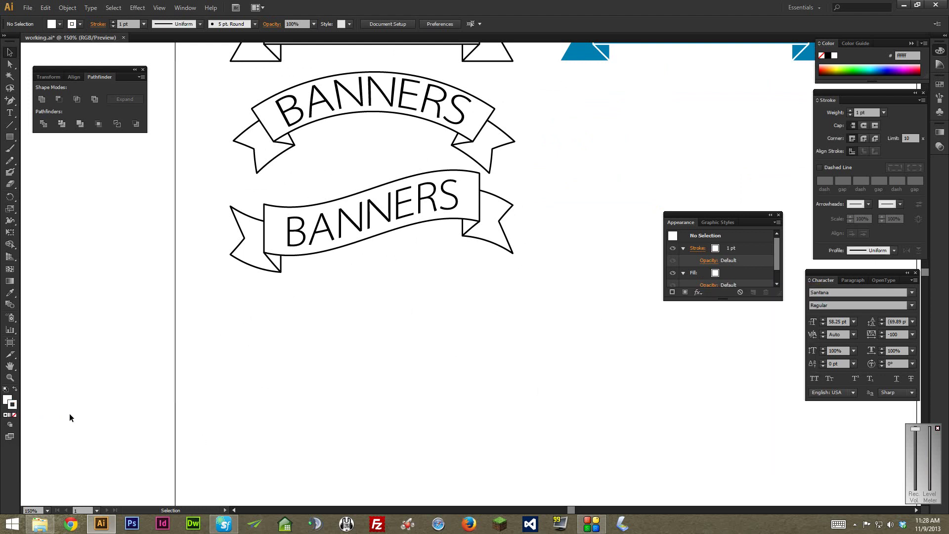
{"action": "double_click", "coordinate": [15, 406]}
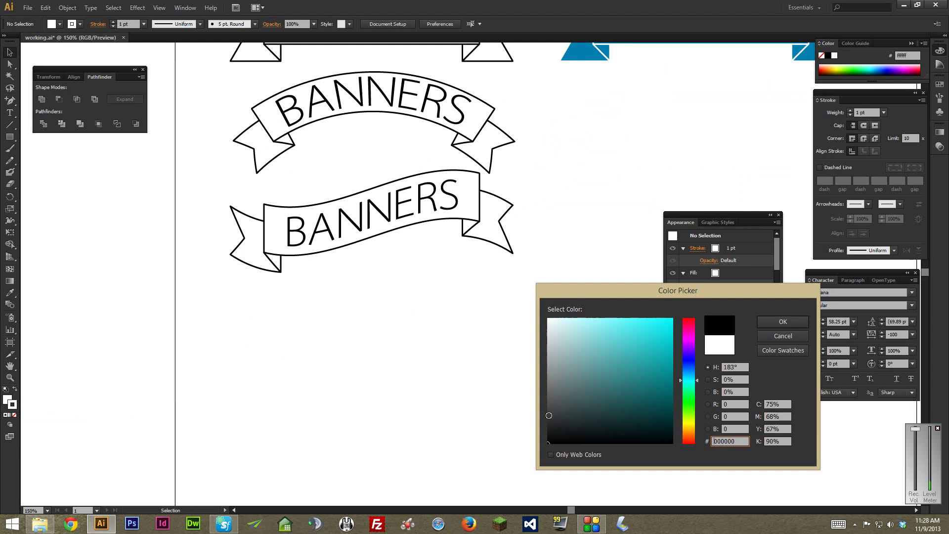
{"action": "left_click", "coordinate": [769, 321]}
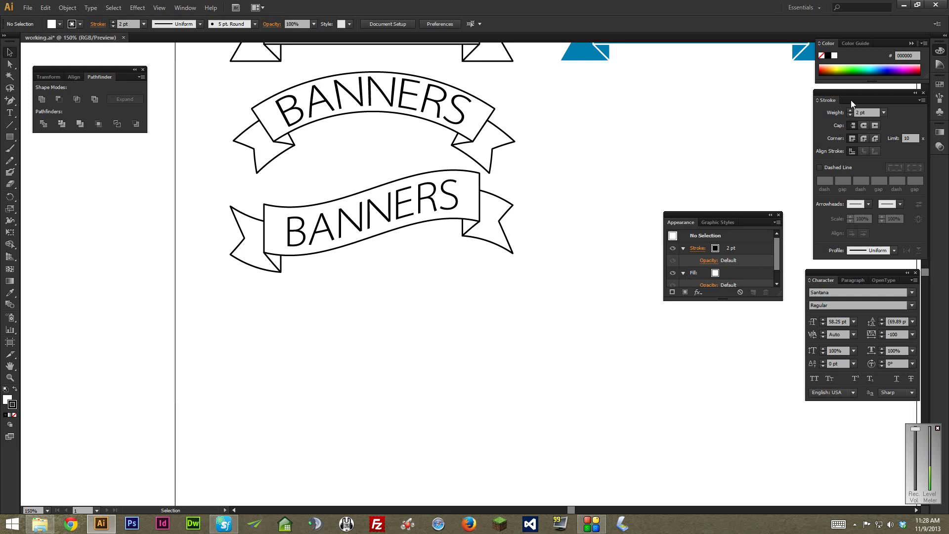
{"action": "left_click", "coordinate": [864, 138]}
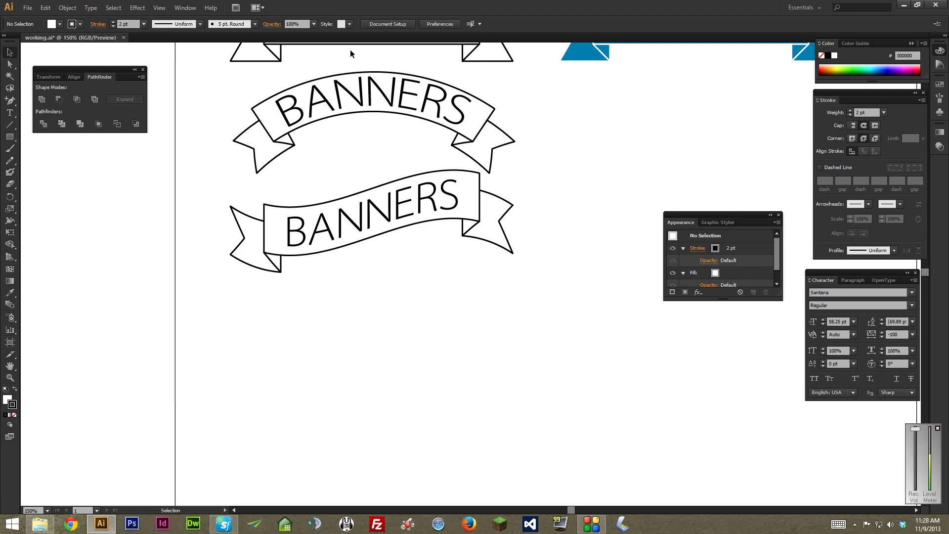
{"action": "left_click", "coordinate": [185, 7]}
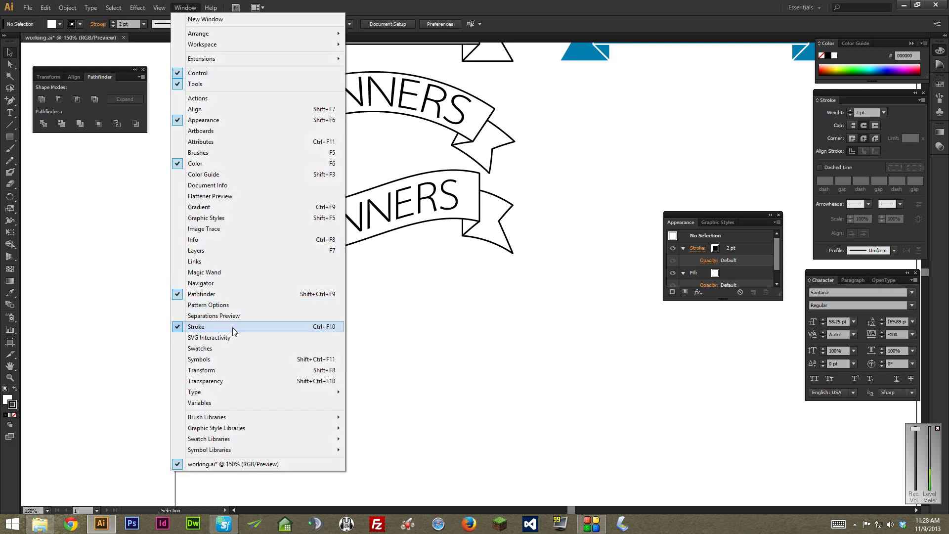
{"action": "left_click", "coordinate": [708, 212]}
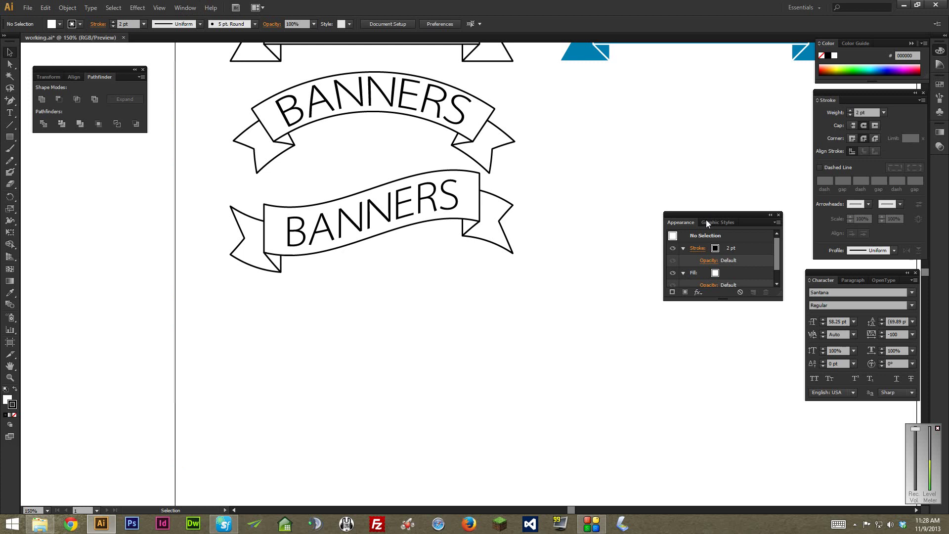
{"action": "left_click", "coordinate": [185, 7]}
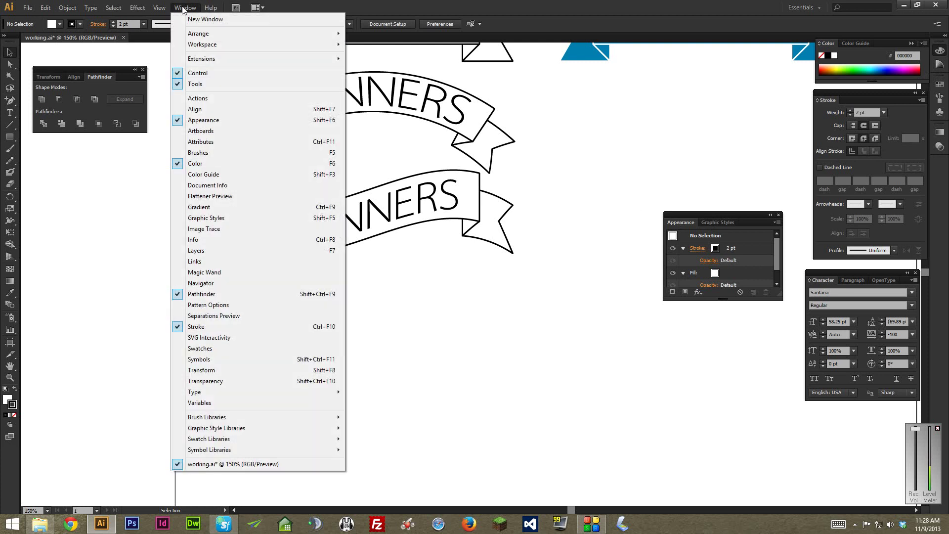
{"action": "left_click", "coordinate": [235, 120]}
- Draw a horizontal rectangle about 269 px wide and 66 px high in the empty area below the banner examples
{"action": "left_click_drag", "start_coordinate": [511, 333], "coordinate": [490, 282]}
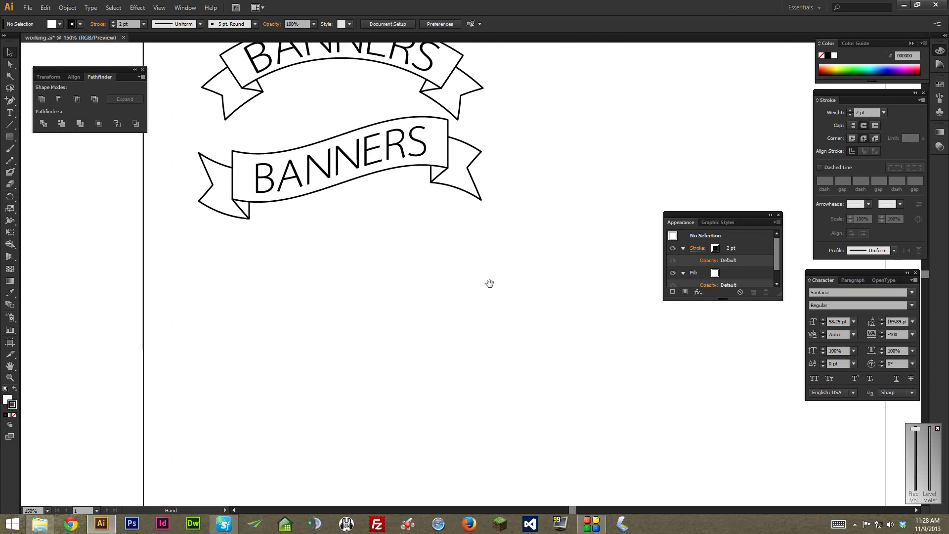
{"action": "left_click", "coordinate": [7, 139]}
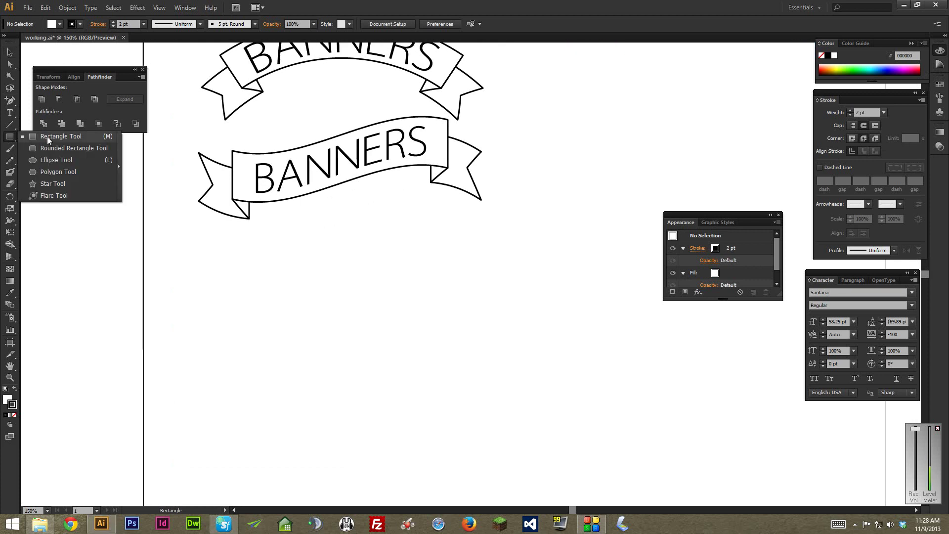
{"action": "left_click", "coordinate": [48, 137]}
{"action": "left_click_drag", "start_coordinate": [305, 317], "coordinate": [505, 366]}
{"action": "key", "text": "ctrl+shift+a"}
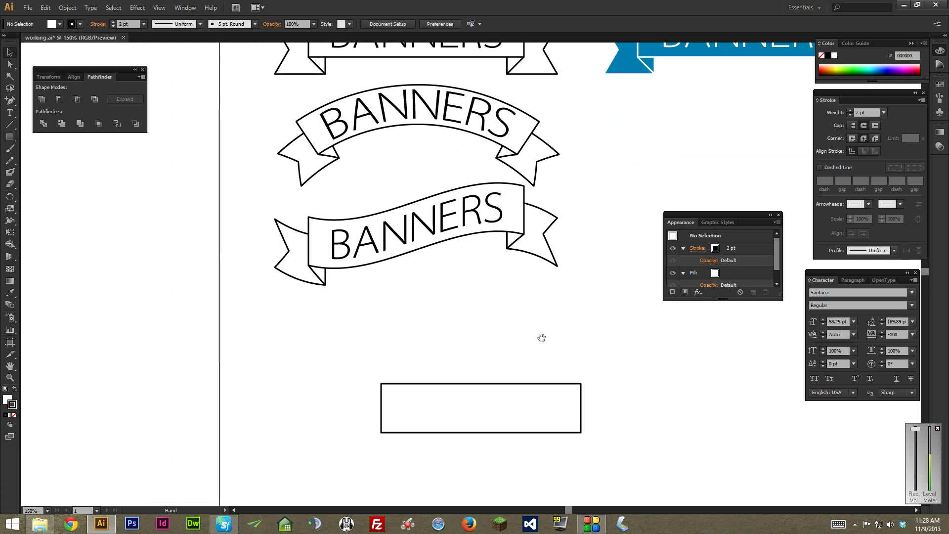
{"action": "left_click_drag", "start_coordinate": [541, 335], "coordinate": [534, 308]}
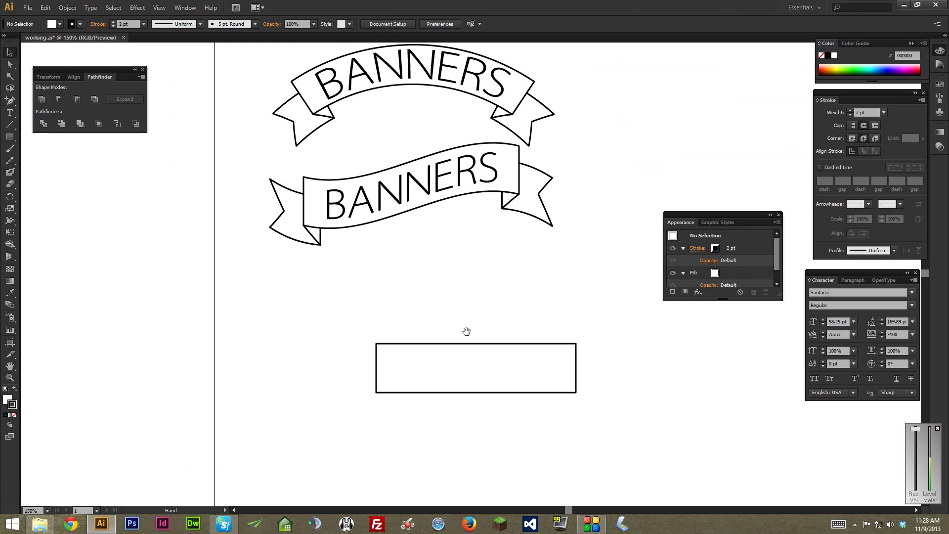
{"action": "left_click_drag", "start_coordinate": [466, 328], "coordinate": [542, 307]}
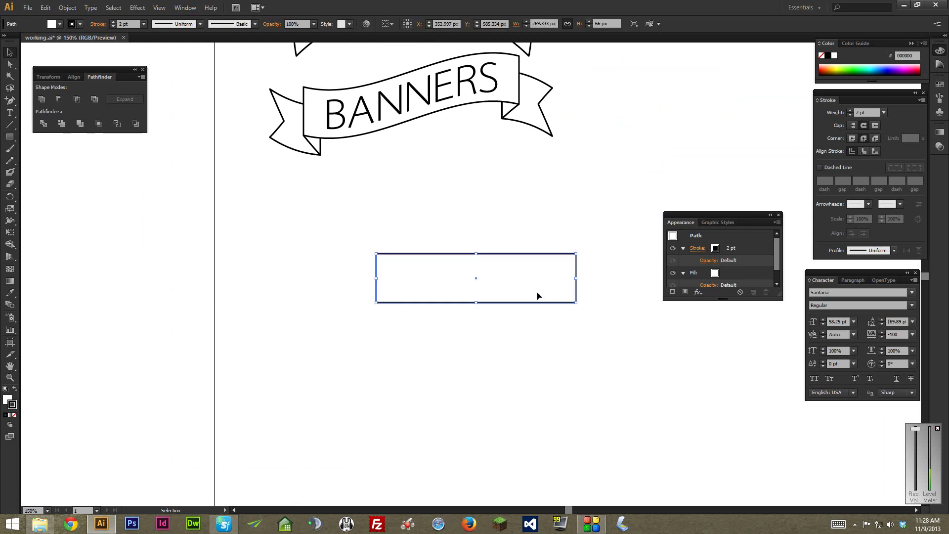
- Duplicate the long rectangle and place the copy below it, offset to the left
{"action": "key", "text": "a"}
{"action": "key", "text": "v"}
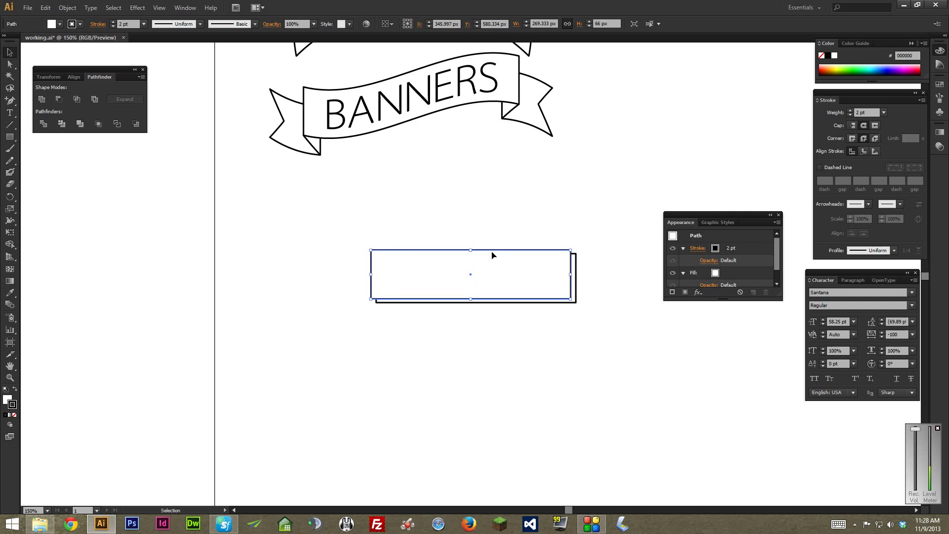
{"action": "left_click_drag", "start_coordinate": [494, 256], "coordinate": [450, 320]}
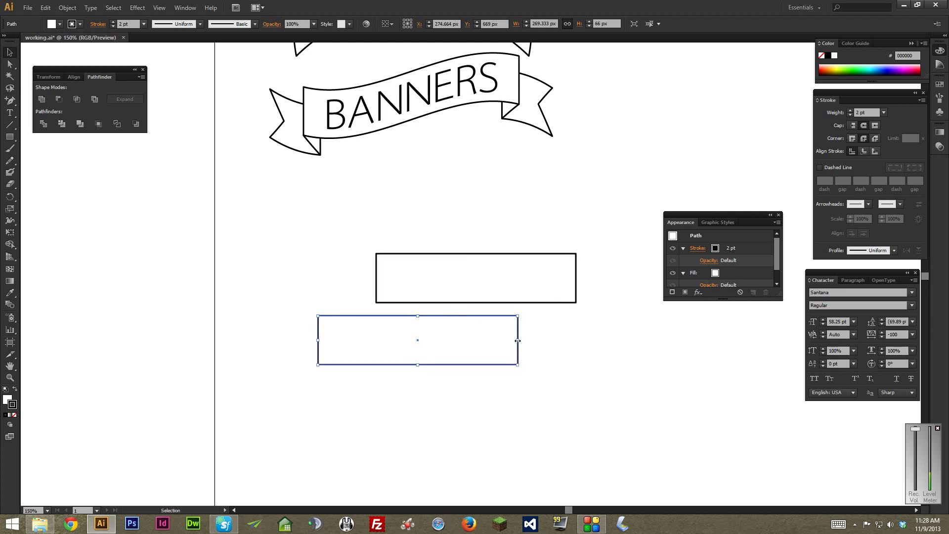
- Narrow the copied rectangle from its right side to about 71 px wide
{"action": "left_click_drag", "start_coordinate": [518, 341], "coordinate": [366, 346]}
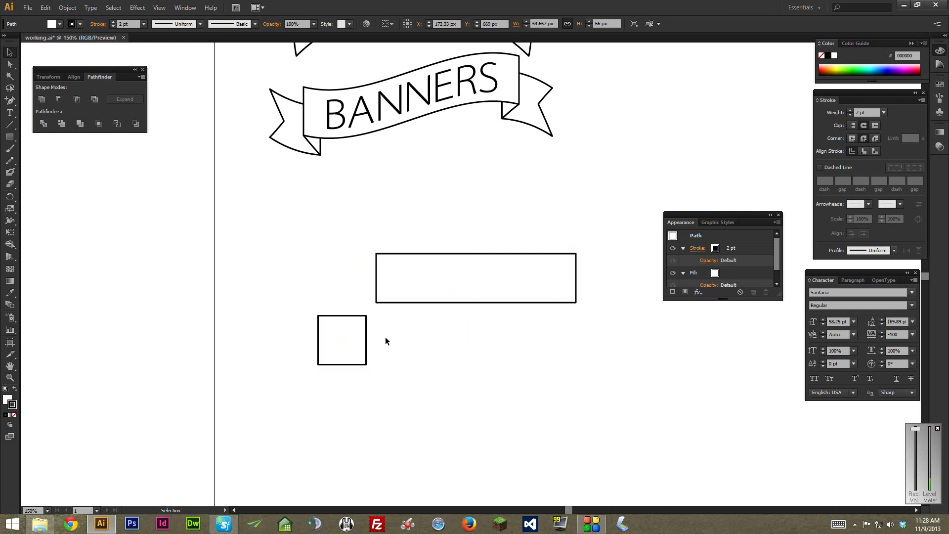
{"action": "left_click", "coordinate": [386, 339]}
{"action": "scroll", "coordinate": [366, 351], "scroll_direction": "up", "scroll_amount": 5}
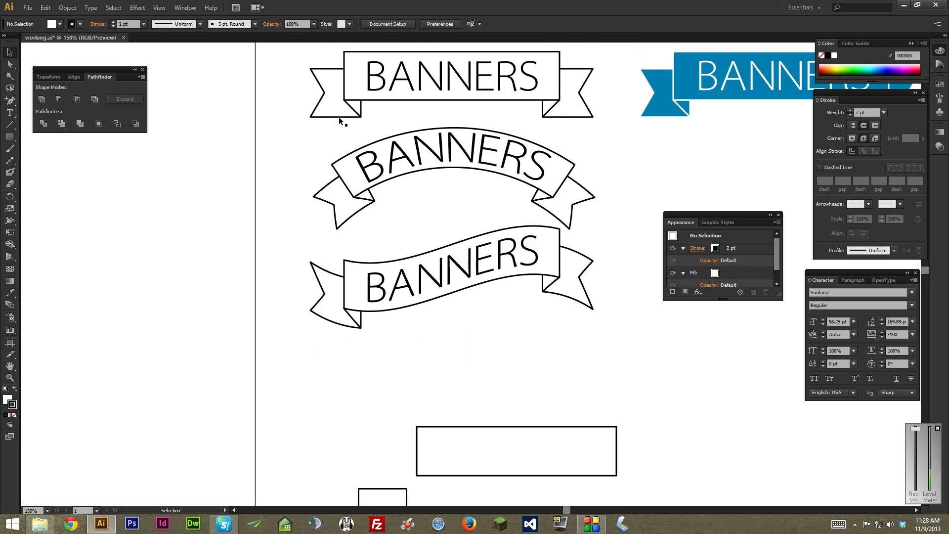
{"action": "scroll", "coordinate": [346, 119], "scroll_direction": "down", "scroll_amount": 5}
{"action": "left_click", "coordinate": [414, 368]}
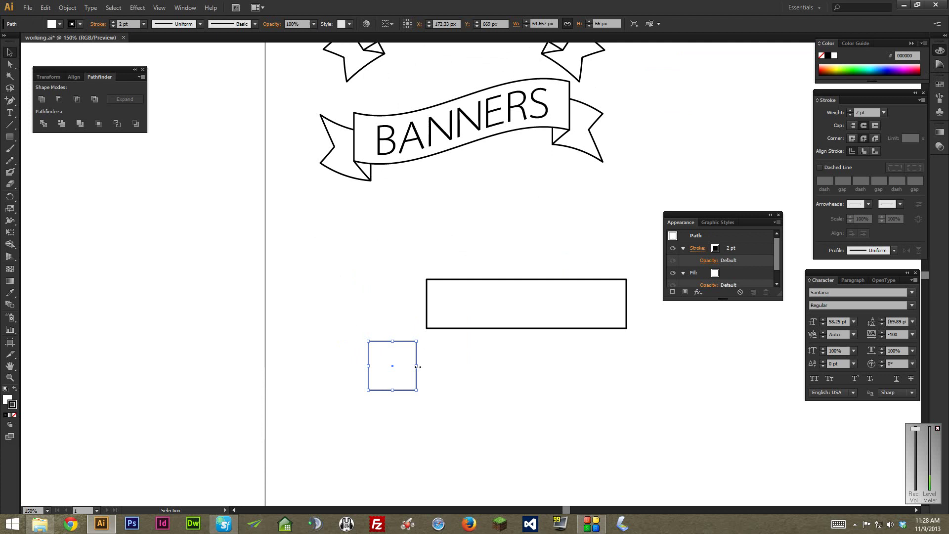
{"action": "left_click_drag", "start_coordinate": [418, 366], "coordinate": [422, 366]}
{"action": "left_click", "coordinate": [453, 359]}
{"action": "scroll", "coordinate": [452, 351], "scroll_direction": "down", "scroll_amount": 3}
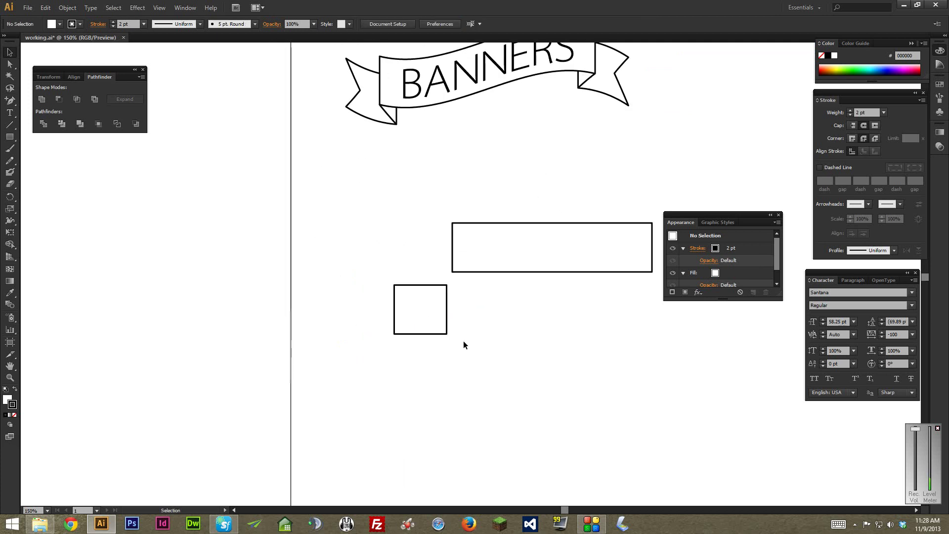
- Add an anchor point at the middle of the small rectangle's left edge
{"action": "key", "text": "ctrl+plus"}
{"action": "key", "text": "ctrl+plus"}
{"action": "key", "text": "space"}
{"action": "left_click_drag", "start_coordinate": [465, 314], "coordinate": [377, 291]}
{"action": "left_click", "coordinate": [291, 368]}
{"action": "key", "text": "space"}
{"action": "left_click_drag", "start_coordinate": [229, 289], "coordinate": [364, 247]}
{"action": "key", "text": "ctrl+equal"}
{"action": "key", "text": "ctrl+equal"}
{"action": "key", "text": "ctrl+equal"}
{"action": "key", "text": "space"}
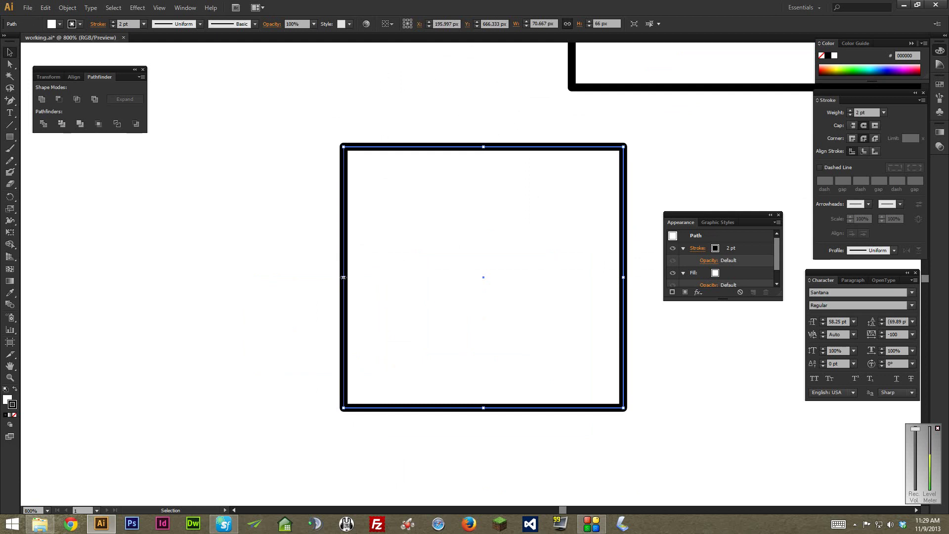
{"action": "key", "text": "plus"}
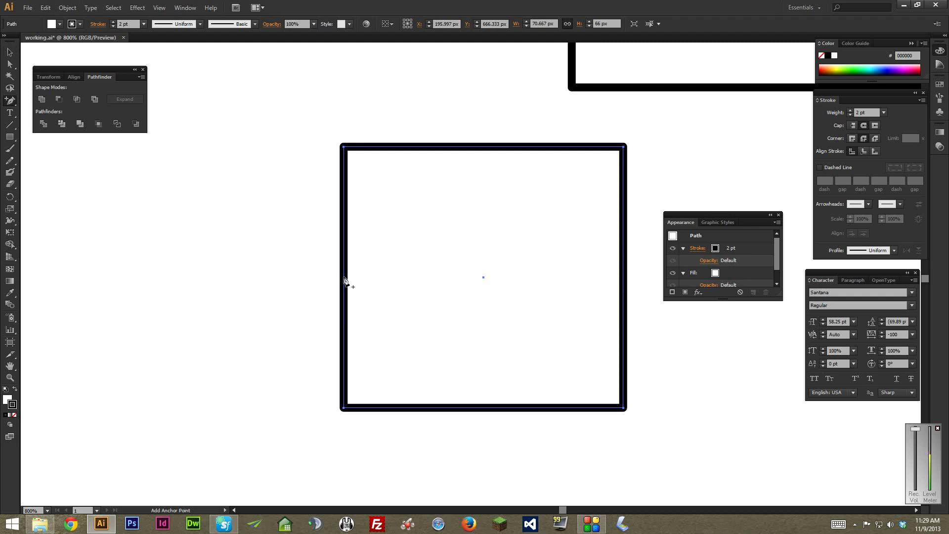
{"action": "left_click", "coordinate": [344, 279]}
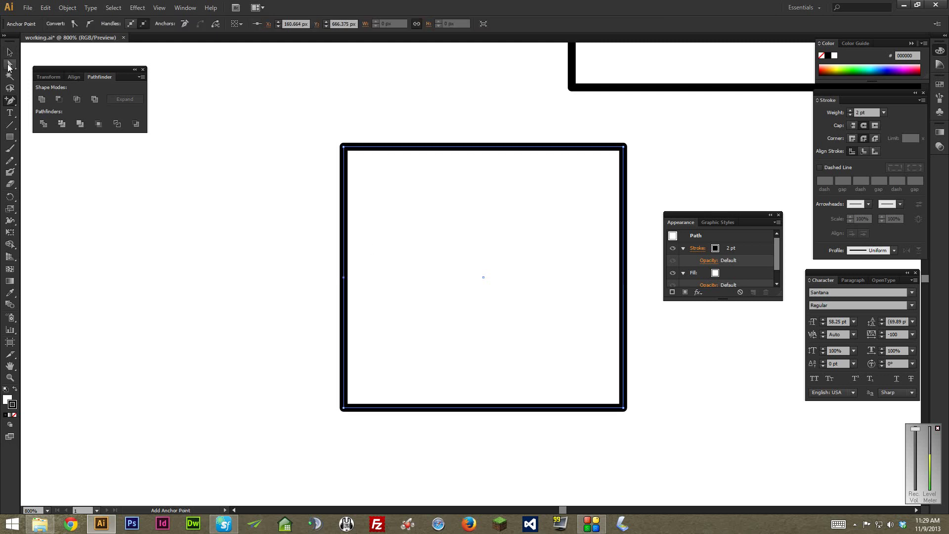
- Move the new anchor point about 25 px straight inward to cut a V-shaped notch for the ribbon tail
{"action": "left_click", "coordinate": [10, 63]}
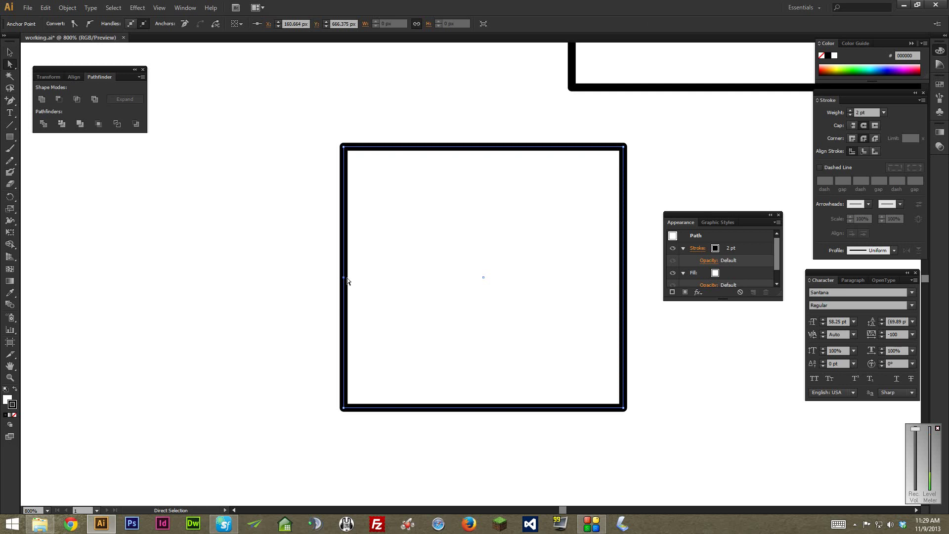
{"action": "left_click", "coordinate": [314, 268]}
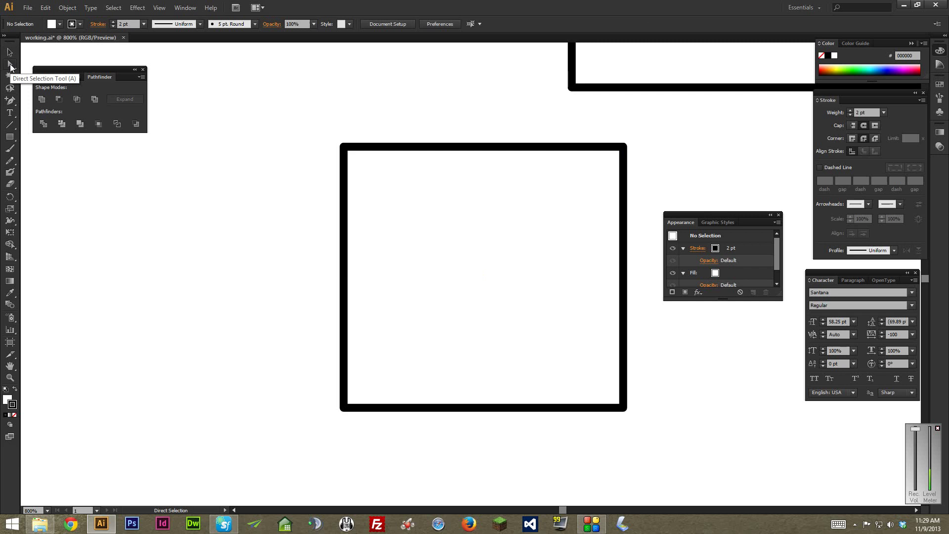
{"action": "left_click_drag", "start_coordinate": [294, 245], "coordinate": [387, 310]}
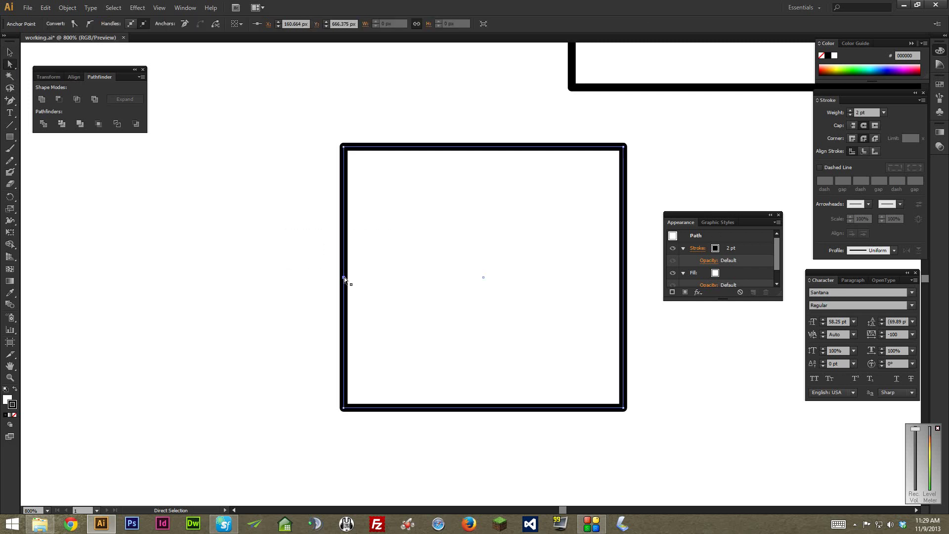
{"action": "left_click_drag", "start_coordinate": [344, 277], "coordinate": [445, 277]}
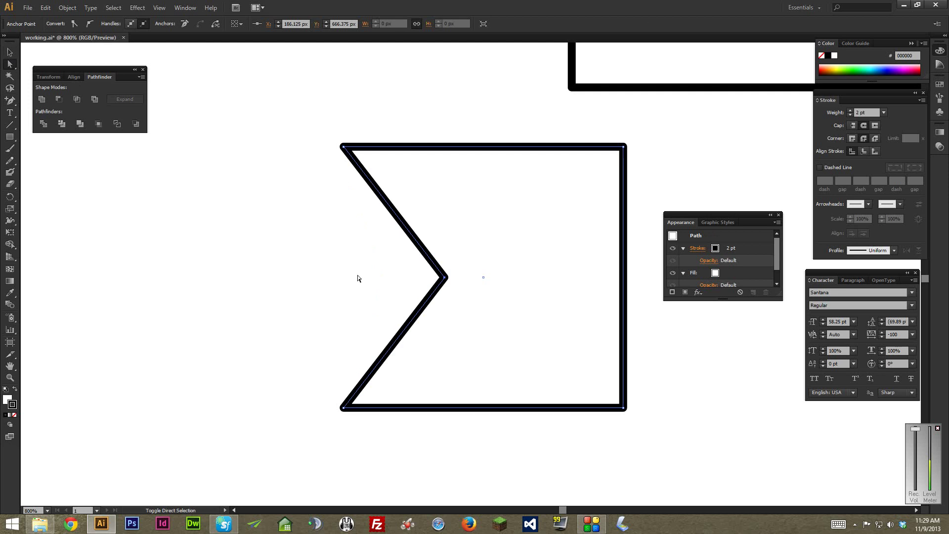
{"action": "left_click", "coordinate": [359, 271]}
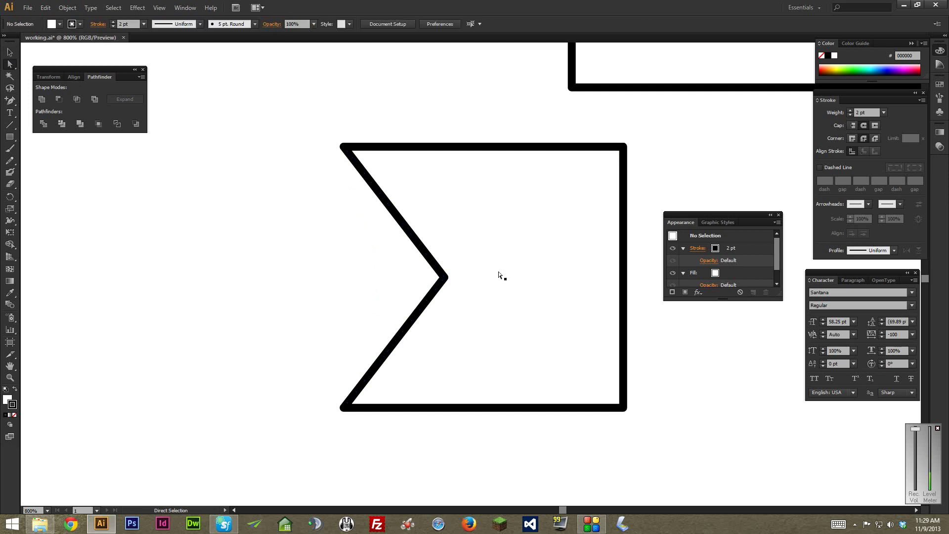
{"action": "mouse_move", "coordinate": [445, 277]}
{"action": "left_mouse_down"}
{"action": "mouse_move", "coordinate": [458, 252]}
{"action": "mouse_move", "coordinate": [460, 277]}
{"action": "left_mouse_up"}
{"action": "key", "text": "ctrl+z"}
- Move the notched tail so it overlaps the lower-left corner of the long rectangle
{"action": "key", "text": "ctrl+minus"}
{"action": "key", "text": "ctrl+minus"}
{"action": "key", "text": "ctrl+minus"}
{"action": "key", "text": "ctrl+minus"}
{"action": "left_click_drag", "start_coordinate": [410, 211], "coordinate": [314, 244]}
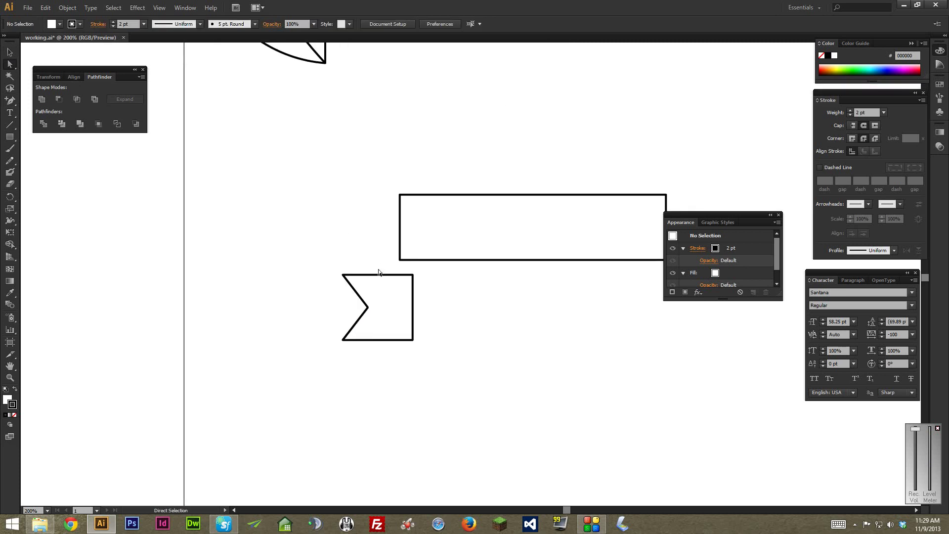
{"action": "key", "text": "v"}
{"action": "left_click_drag", "start_coordinate": [416, 303], "coordinate": [427, 252]}
{"action": "left_click", "coordinate": [434, 277]}
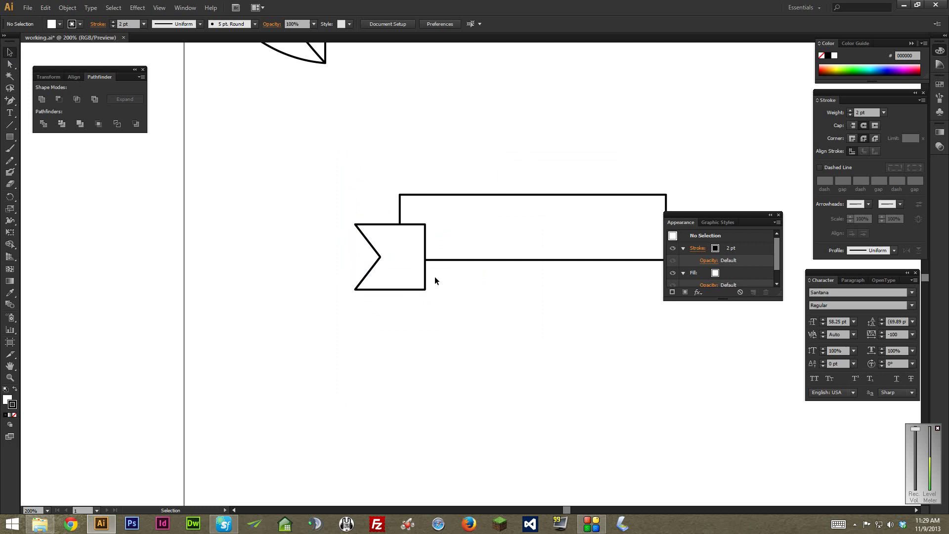
{"action": "key", "text": "ctrl+plus"}
{"action": "left_click_drag", "start_coordinate": [551, 212], "coordinate": [490, 244]}
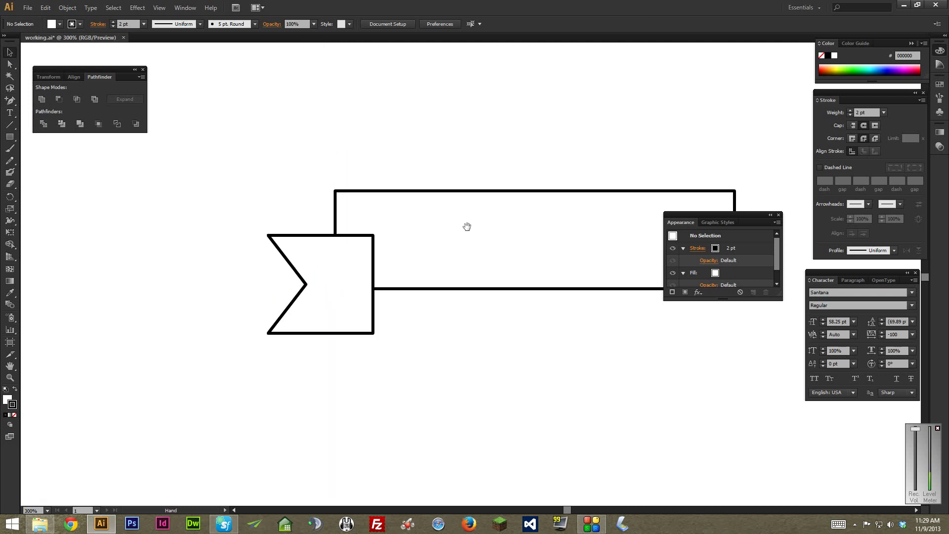
- Send the notched ribbon tail to the back so it sits behind the long rectangle
{"action": "left_click_drag", "start_coordinate": [544, 228], "coordinate": [456, 224]}
{"action": "left_click_drag", "start_coordinate": [413, 149], "coordinate": [494, 274]}
{"action": "left_click_drag", "start_coordinate": [324, 257], "coordinate": [449, 222]}
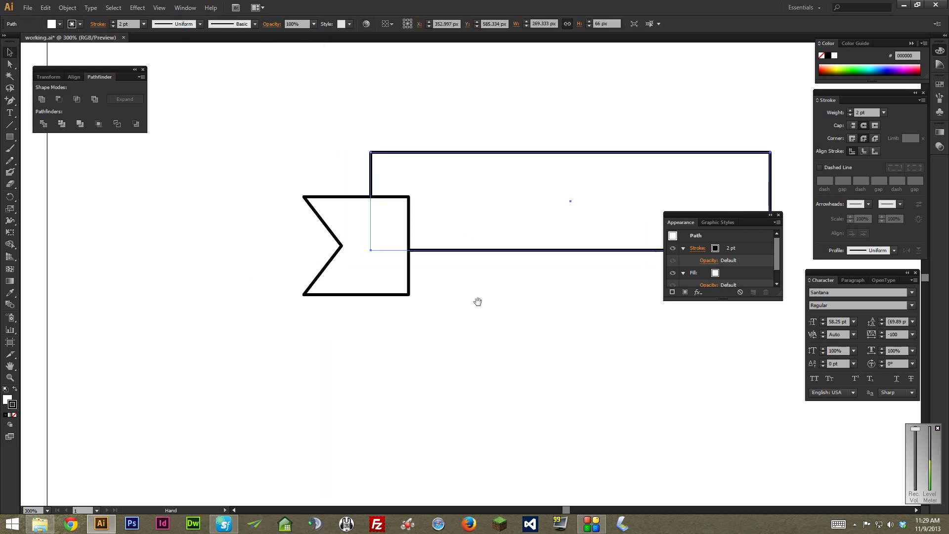
{"action": "left_click", "coordinate": [358, 271]}
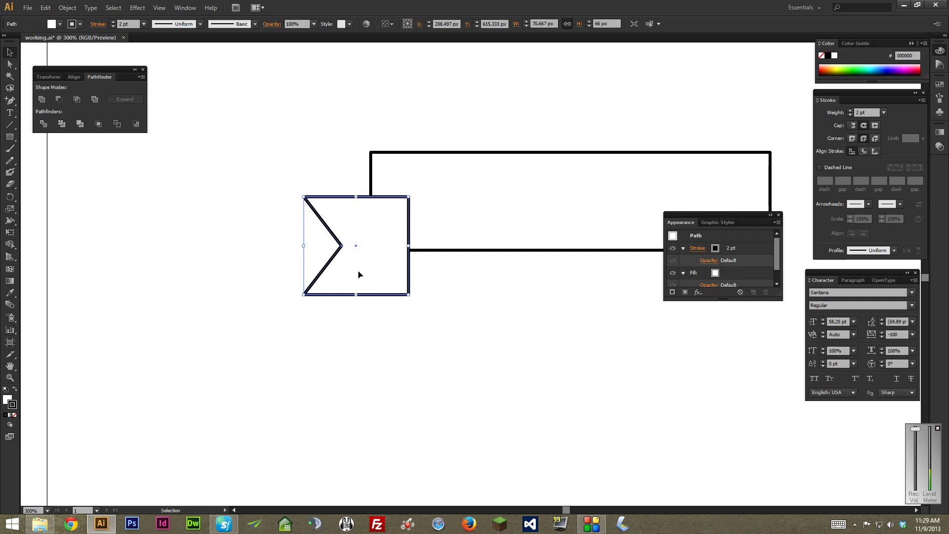
{"action": "right_click", "coordinate": [359, 271]}
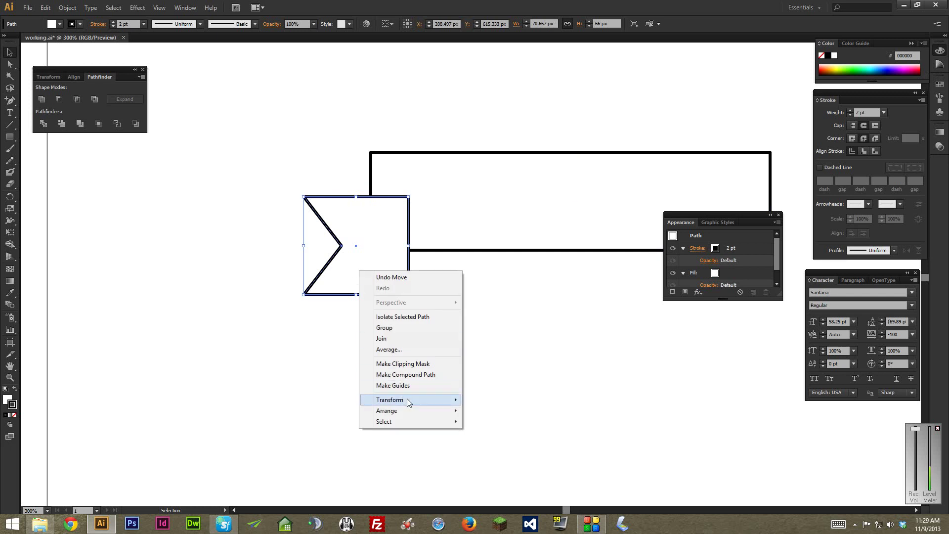
{"action": "mouse_move", "coordinate": [408, 398]}
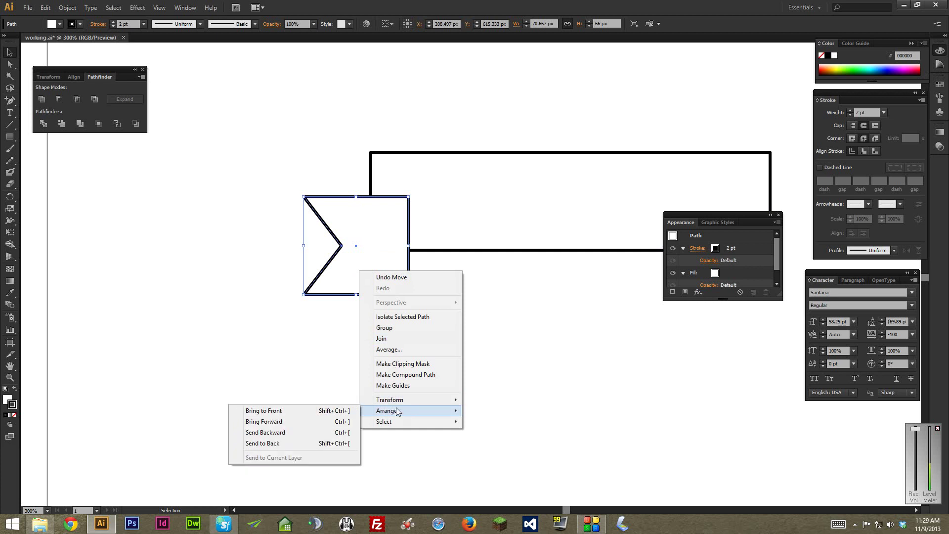
{"action": "left_click", "coordinate": [310, 442]}
{"action": "left_click", "coordinate": [414, 328]}
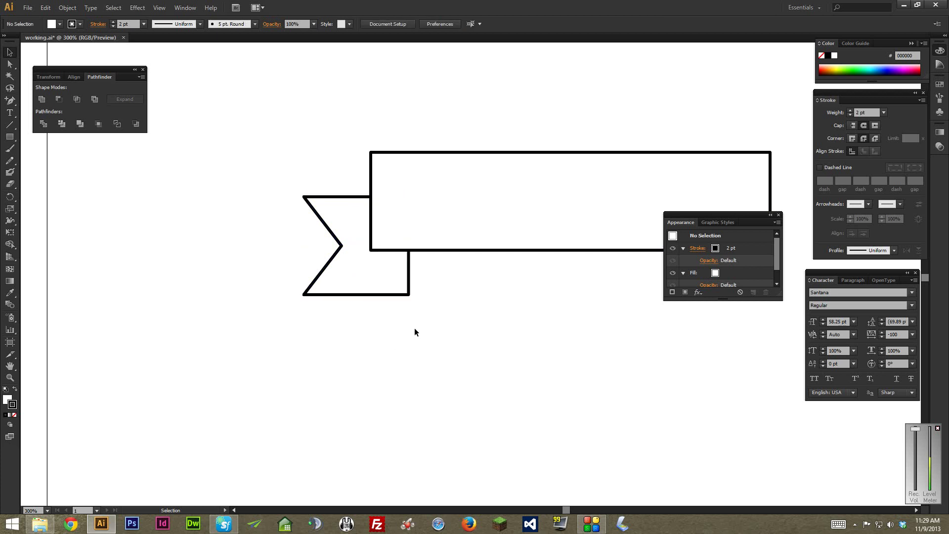
- Nudge the notched tail up about 6 px and left 1 px relative to the long rectangle
{"action": "left_click", "coordinate": [364, 277]}
{"action": "key", "text": "Down"}
{"action": "left_click", "coordinate": [446, 277]}
{"action": "key", "text": "ctrl+minus"}
{"action": "key", "text": "ctrl+minus"}
{"action": "key", "text": "ctrl+minus"}
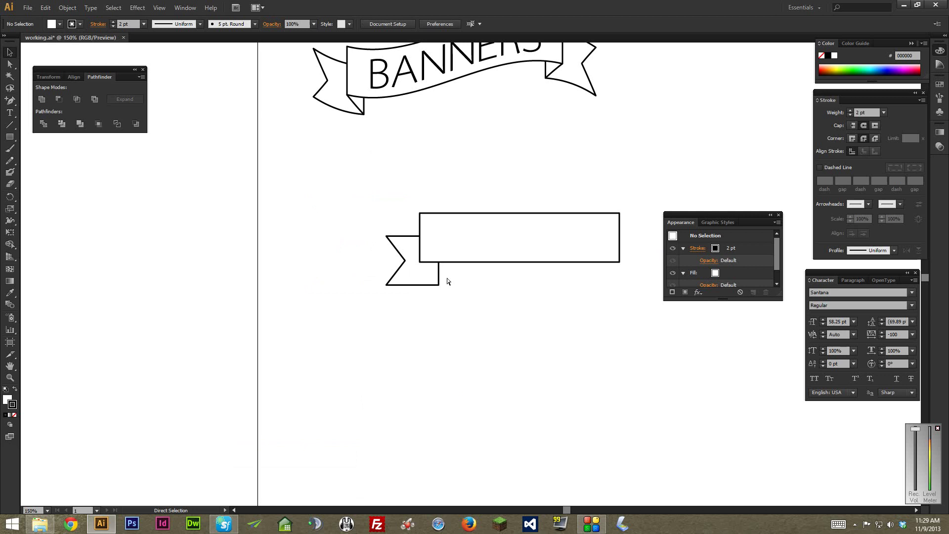
{"action": "left_click_drag", "start_coordinate": [456, 192], "coordinate": [417, 271]}
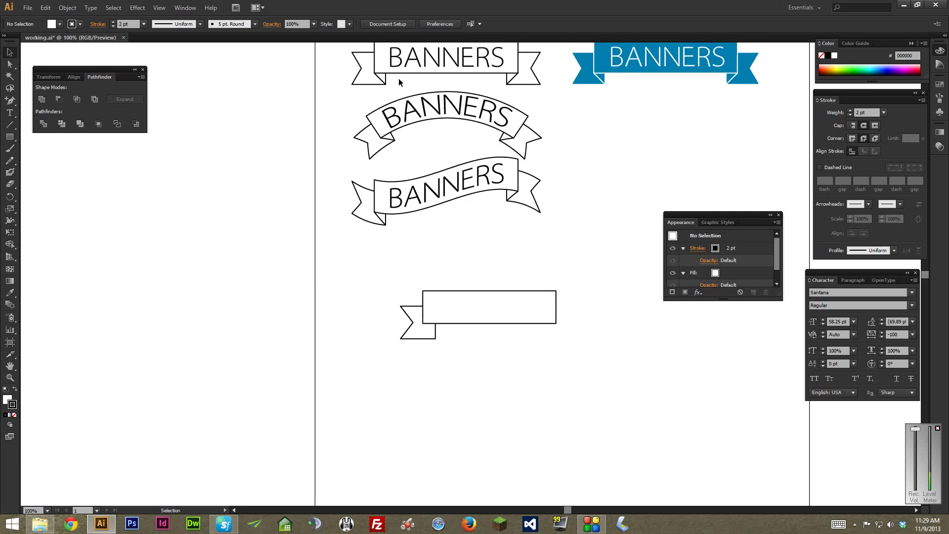
{"action": "left_click", "coordinate": [430, 334]}
{"action": "key", "text": "Up"}
{"action": "key", "text": "Up"}
{"action": "key", "text": "Up"}
{"action": "key", "text": "Up"}
{"action": "key", "text": "Up"}
{"action": "key", "text": "Up"}
{"action": "key", "text": "Up"}
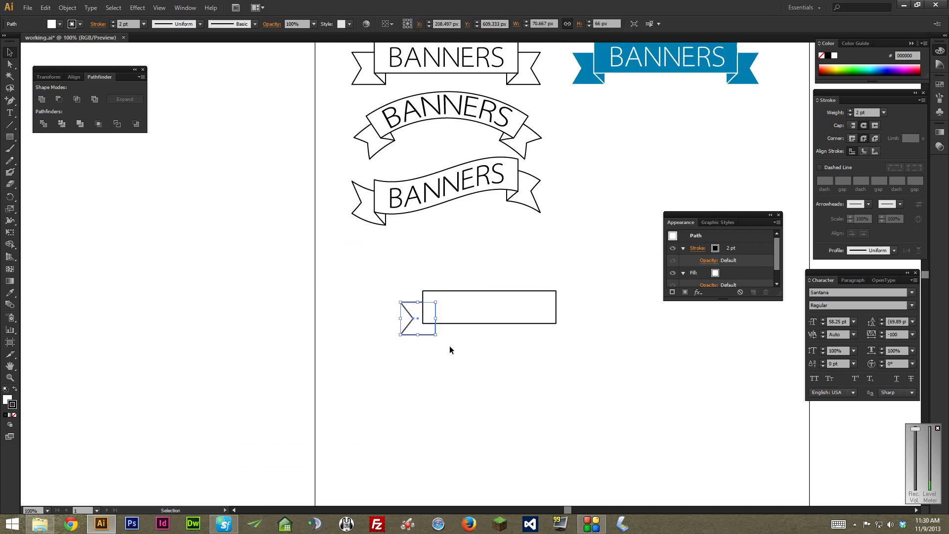
{"action": "left_click", "coordinate": [450, 346]}
{"action": "left_click", "coordinate": [418, 331]}
{"action": "left_click", "coordinate": [453, 342]}
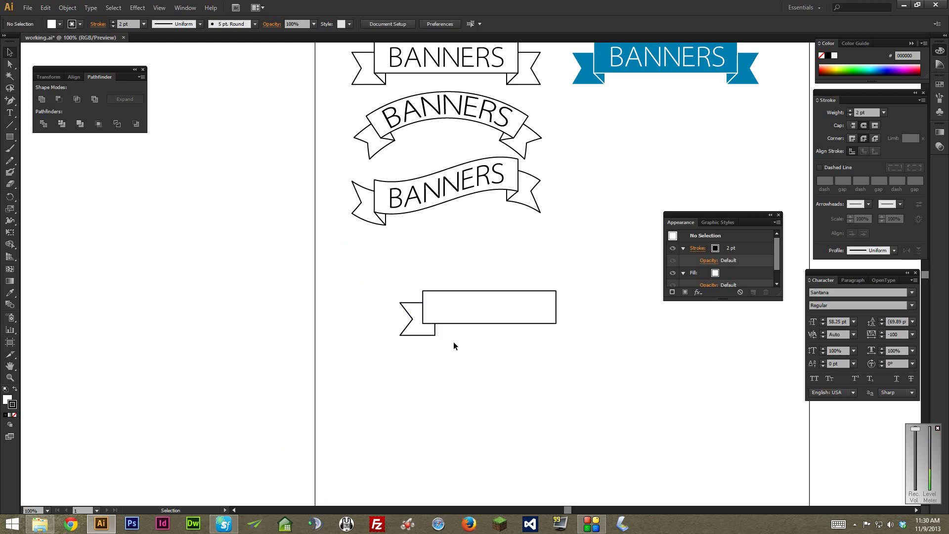
- Draw a diagonal fold line with no fill and a 2 pt stroke from the long rectangle's lower-left corner to the tail's lower-right corner
{"action": "key", "text": "ctrl+plus"}
{"action": "key", "text": "ctrl+plus"}
{"action": "key", "text": "ctrl+plus"}
{"action": "key", "text": "ctrl+plus"}
{"action": "key", "text": "ctrl+plus"}
{"action": "left_click_drag", "start_coordinate": [284, 455], "coordinate": [439, 252]}
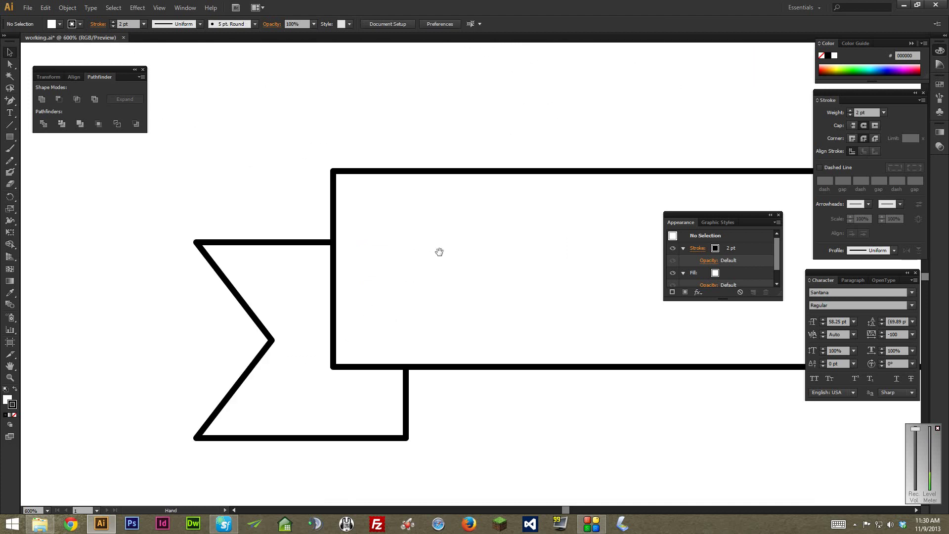
{"action": "left_click_drag", "start_coordinate": [420, 354], "coordinate": [523, 261]}
{"action": "key", "text": "backslash"}
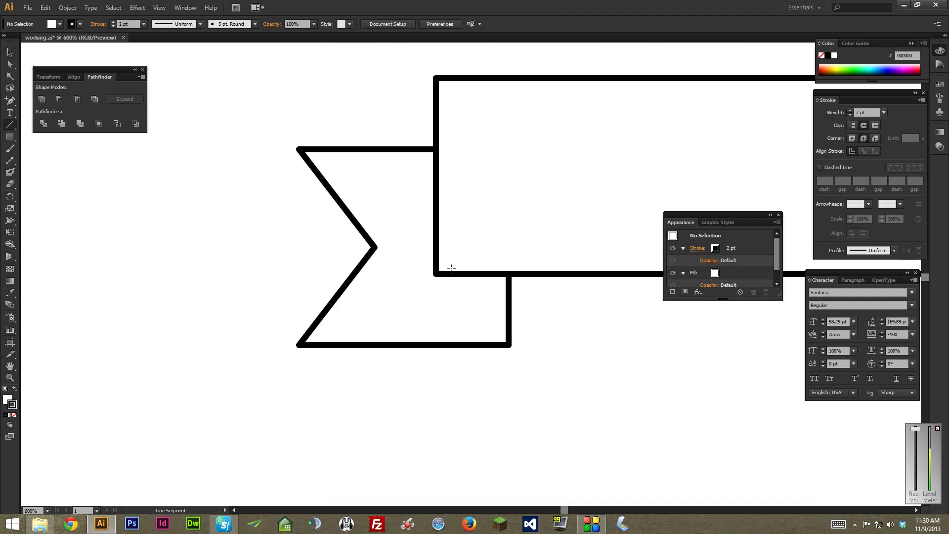
{"action": "left_click", "coordinate": [10, 126]}
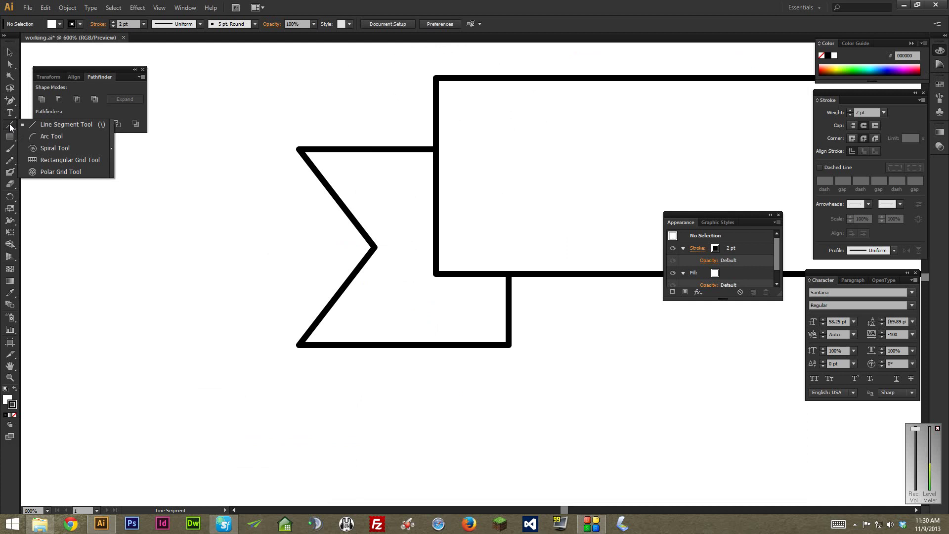
{"action": "left_click", "coordinate": [6, 400]}
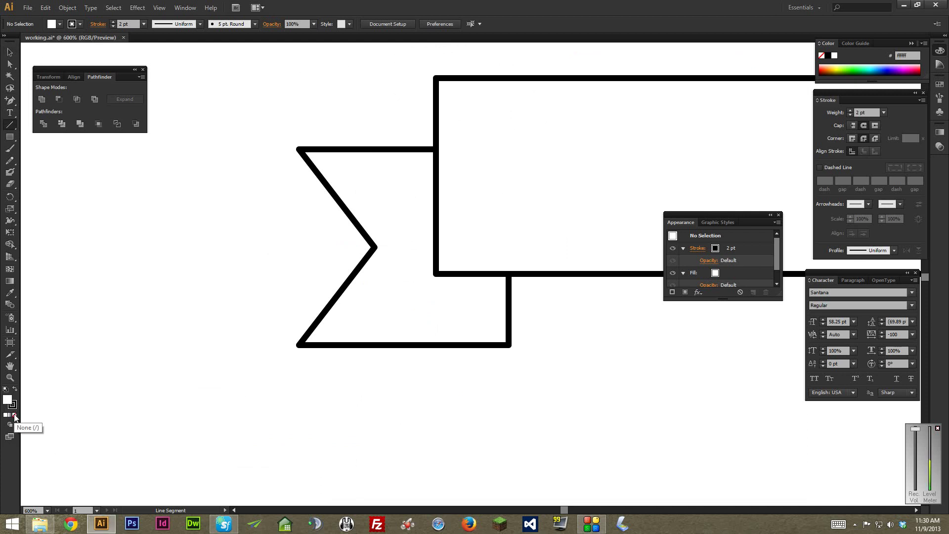
{"action": "left_click", "coordinate": [15, 415]}
{"action": "scroll", "coordinate": [490, 300], "scroll_direction": "up", "scroll_amount": 2}
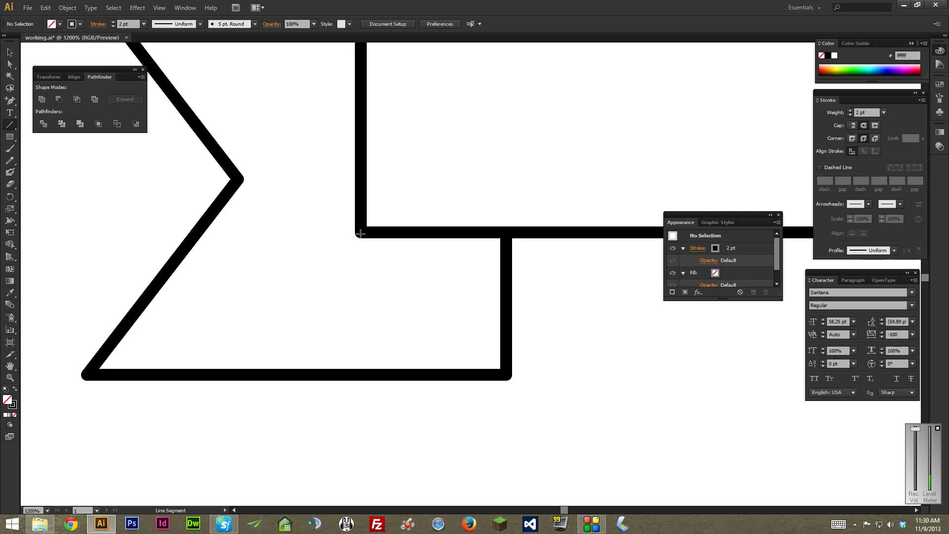
{"action": "left_click_drag", "start_coordinate": [362, 232], "coordinate": [504, 373]}
{"action": "key", "text": "v"}
{"action": "left_click", "coordinate": [536, 321]}
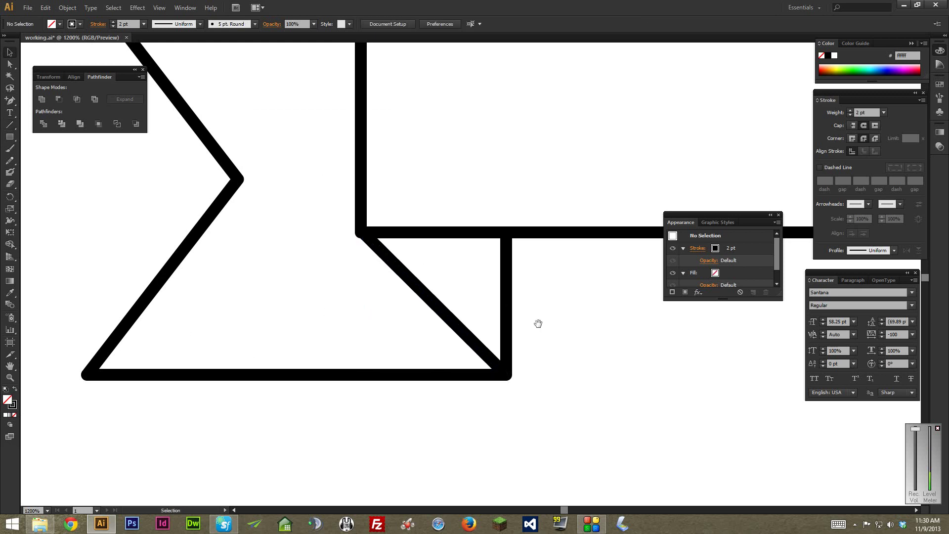
- Move the fold line's upper endpoint exactly onto the long rectangle's lower-left corner
{"action": "left_click_drag", "start_coordinate": [437, 315], "coordinate": [485, 315]}
{"action": "key", "text": "ctrl+equal"}
{"action": "key", "text": "ctrl+equal"}
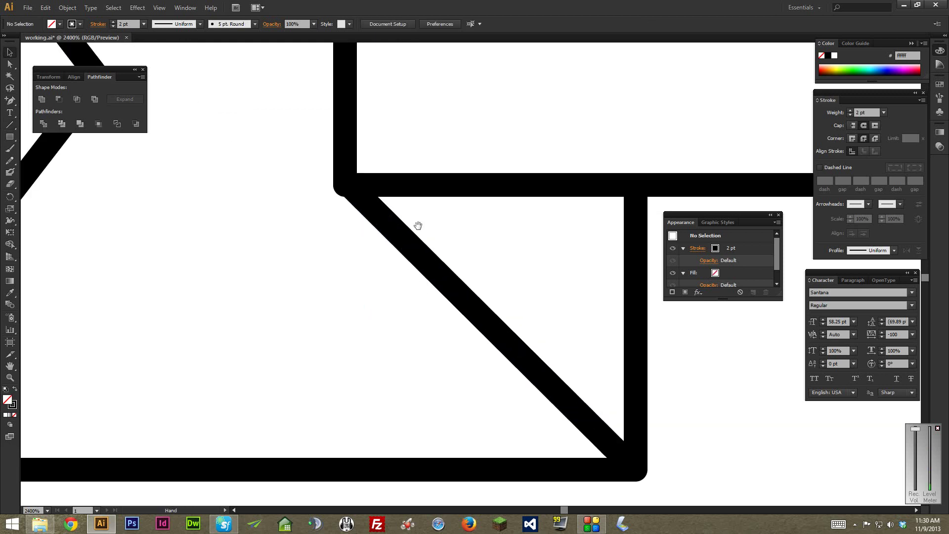
{"action": "left_click", "coordinate": [10, 65]}
{"action": "left_click", "coordinate": [397, 237]}
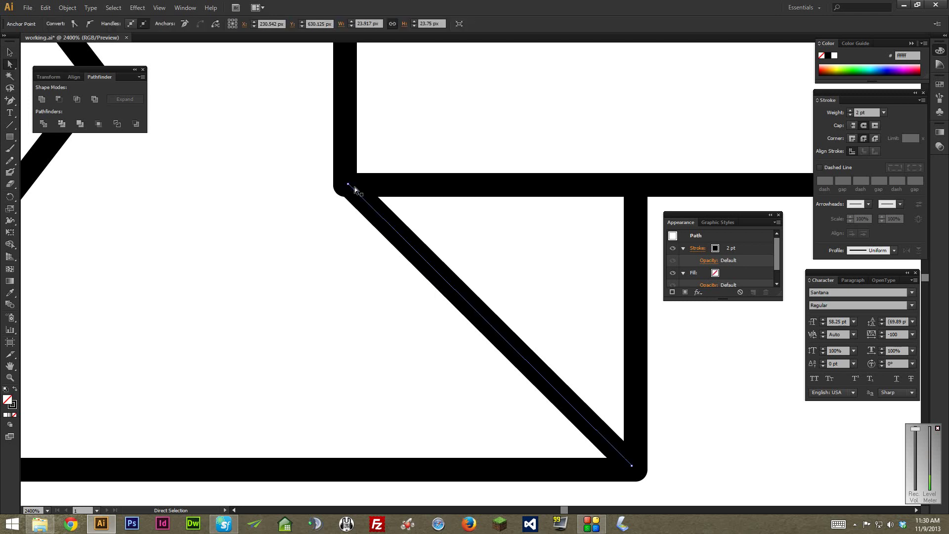
{"action": "left_click_drag", "start_coordinate": [347, 187], "coordinate": [345, 185]}
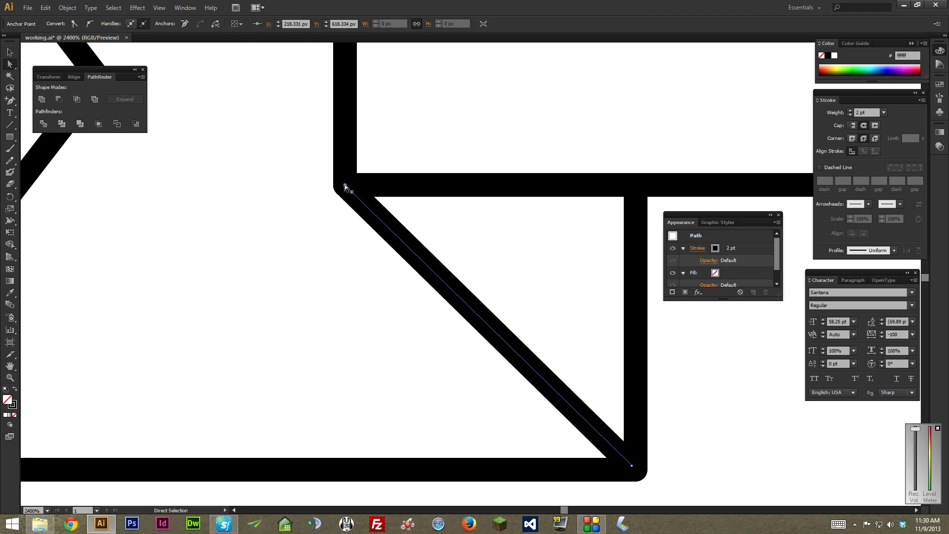
{"action": "left_click", "coordinate": [684, 364]}
- Group the notched tail with its diagonal fold line
{"action": "key", "text": "ctrl+minus"}
{"action": "key", "text": "ctrl+minus"}
{"action": "key", "text": "ctrl+minus"}
{"action": "key", "text": "ctrl+minus"}
{"action": "key", "text": "ctrl+minus"}
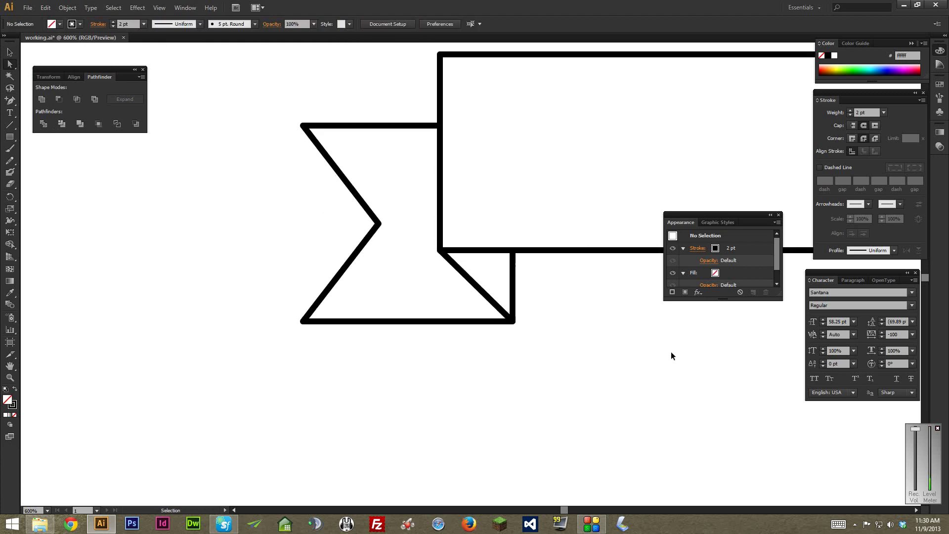
{"action": "left_click_drag", "start_coordinate": [534, 313], "coordinate": [461, 352]}
{"action": "key", "text": "ctrl+minus"}
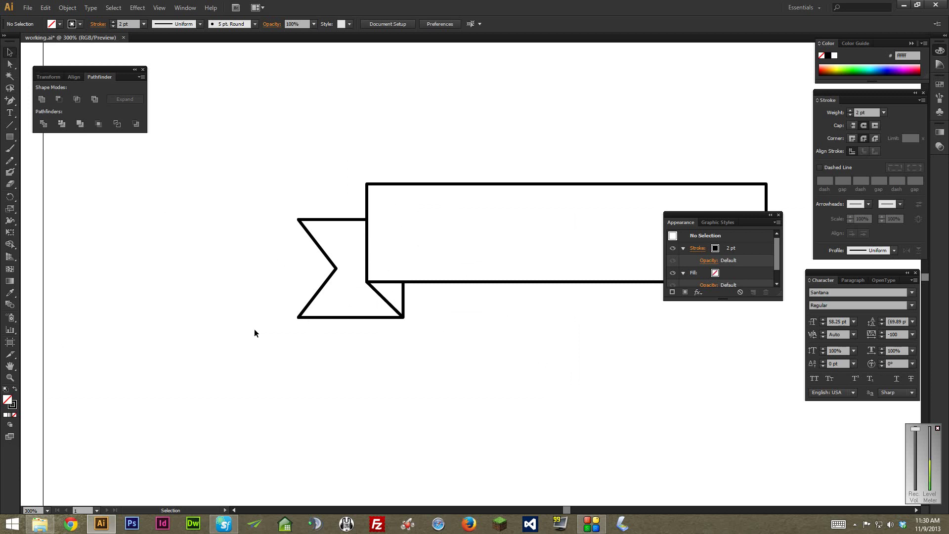
{"action": "left_click_drag", "start_coordinate": [295, 356], "coordinate": [429, 299]}
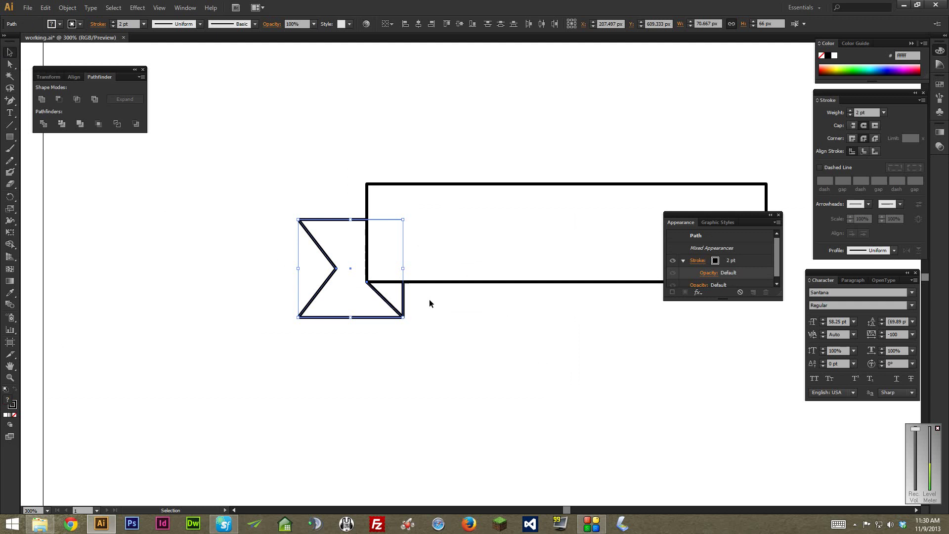
{"action": "key", "text": "a"}
{"action": "key", "text": "ctrl+g"}
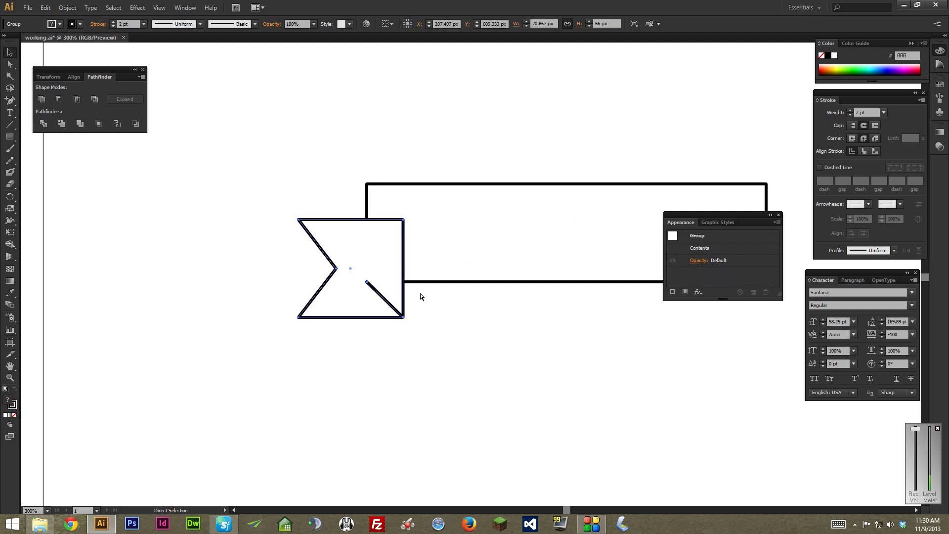
{"action": "key", "text": "v"}
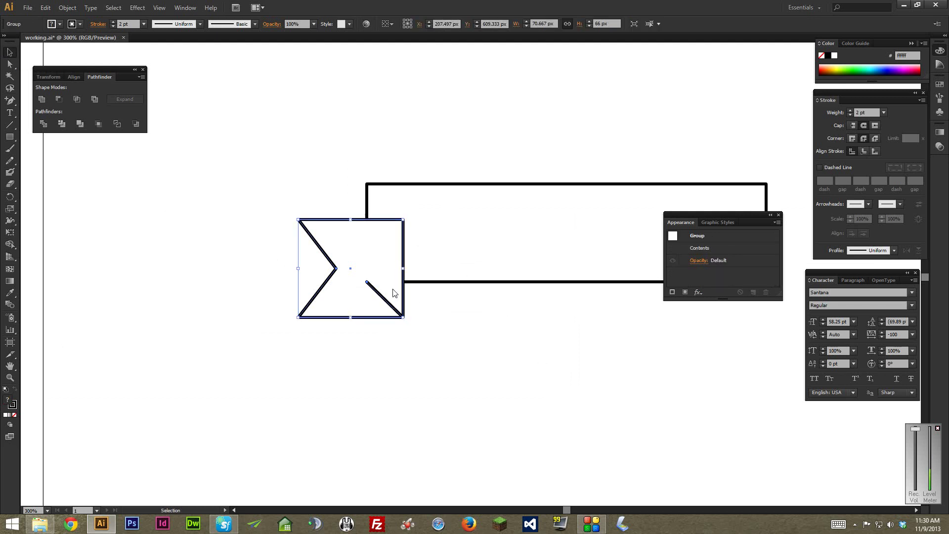
- Send the grouped tail and fold line to the back, behind the long rectangle
{"action": "right_click", "coordinate": [393, 290]}
{"action": "mouse_move", "coordinate": [442, 373]}
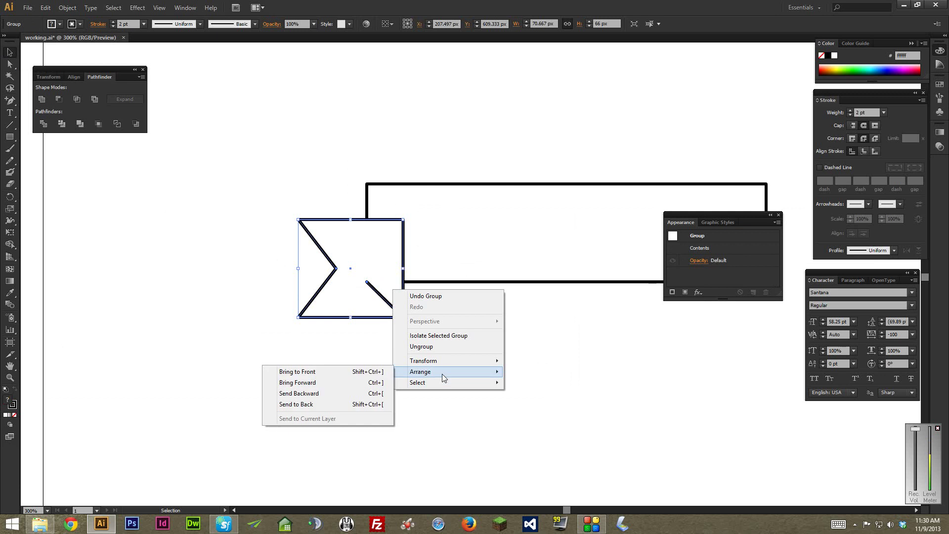
{"action": "left_click", "coordinate": [329, 403]}
{"action": "left_click", "coordinate": [330, 399]}
- Duplicate the tail group about 228 px straight across toward the long rectangle's right end
{"action": "key", "text": "space"}
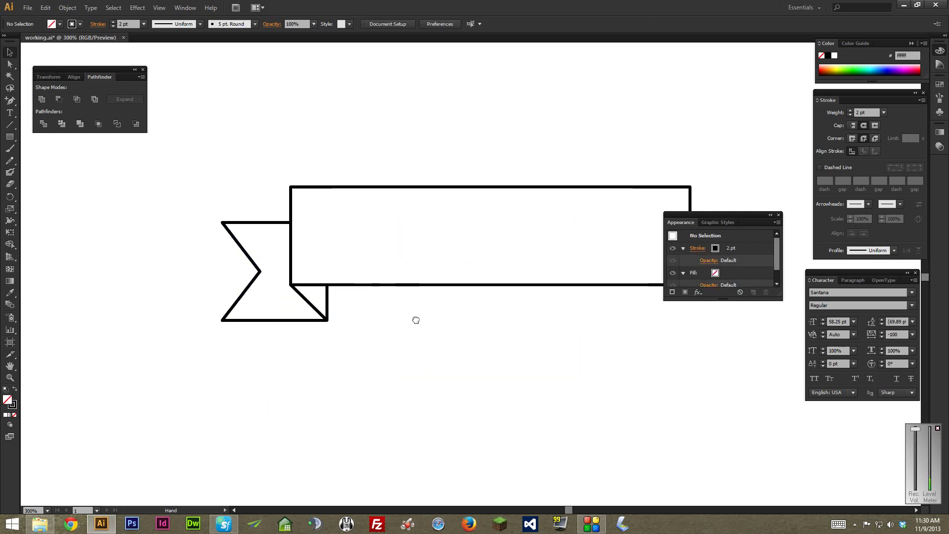
{"action": "left_click_drag", "start_coordinate": [416, 320], "coordinate": [344, 334]}
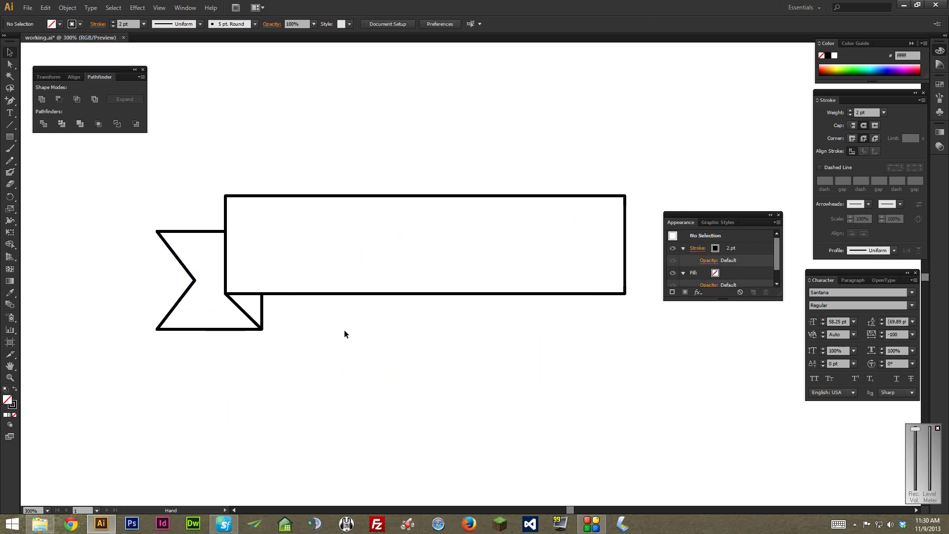
{"action": "left_click", "coordinate": [201, 310]}
{"action": "left_click_drag", "start_coordinate": [201, 313], "coordinate": [538, 329]}
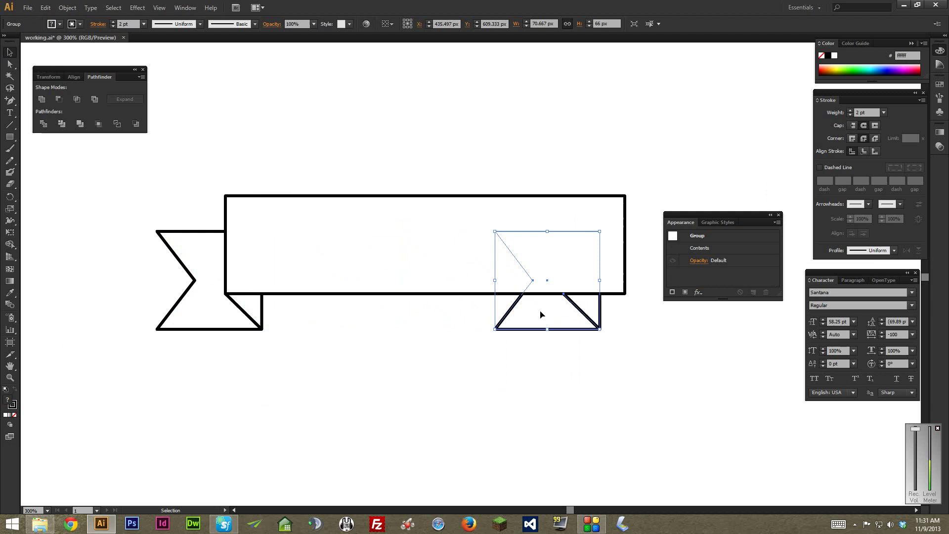
- Reflect the duplicated tail group across the vertical axis
{"action": "left_click_drag", "start_coordinate": [490, 300], "coordinate": [422, 312]}
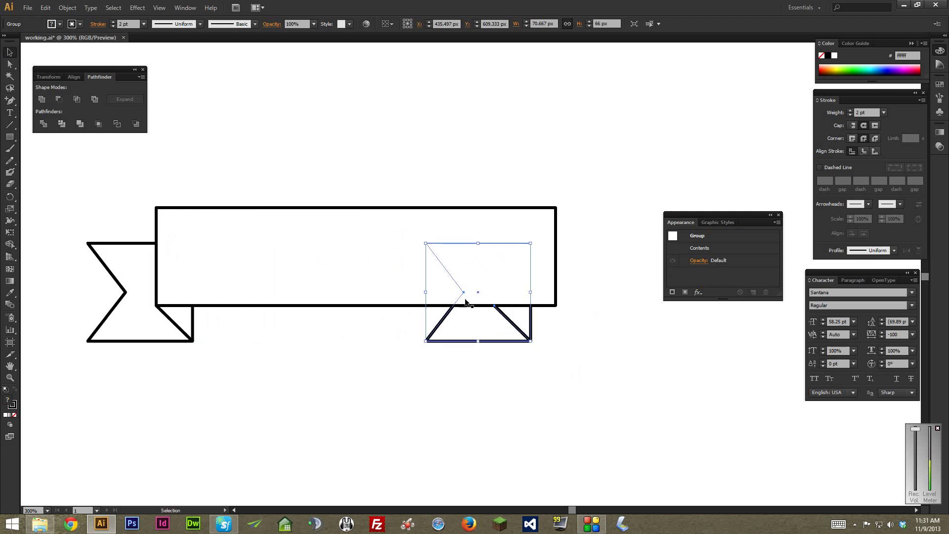
{"action": "right_click", "coordinate": [478, 319]}
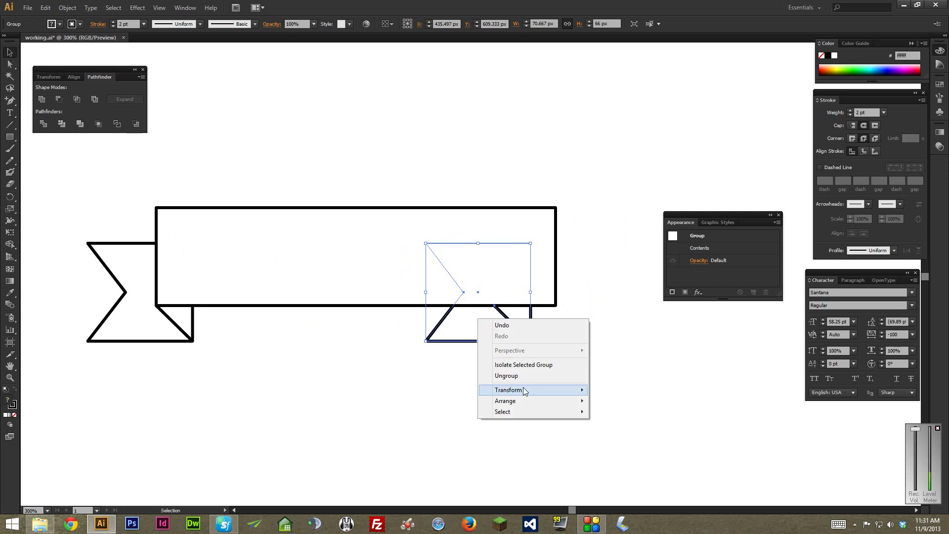
{"action": "mouse_move", "coordinate": [525, 391]}
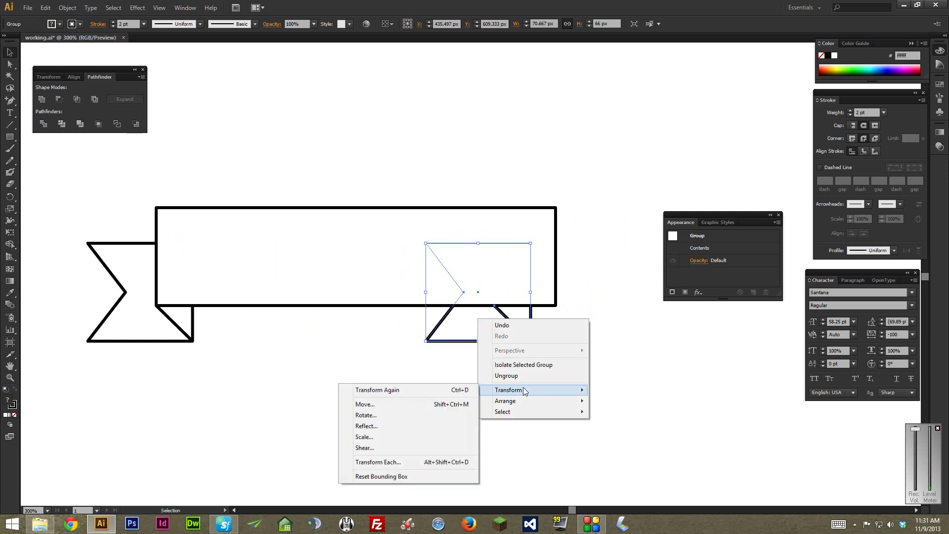
{"action": "left_click", "coordinate": [406, 426]}
{"action": "left_click_drag", "start_coordinate": [504, 172], "coordinate": [701, 122]}
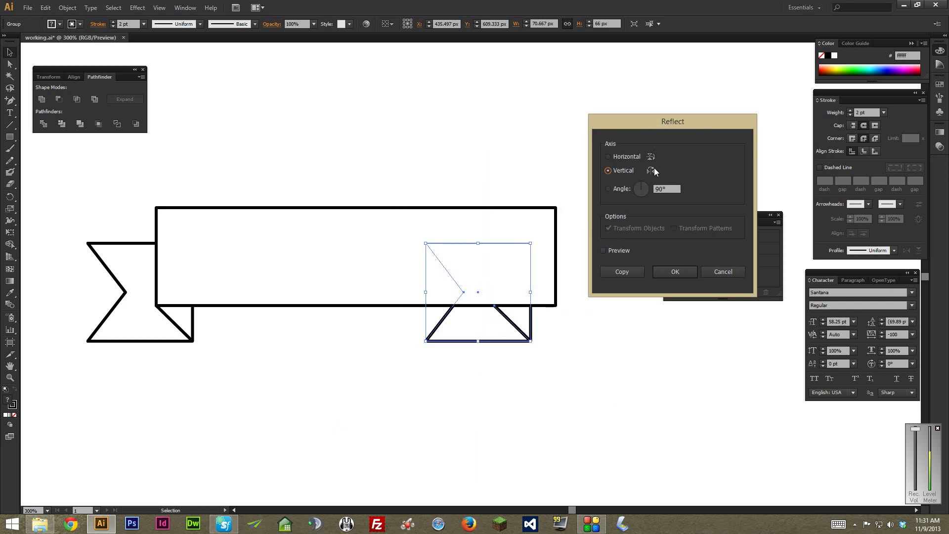
{"action": "left_click", "coordinate": [672, 271]}
- Move the mirrored tail about 63 px outward so its fold line meets the long rectangle's lower-right corner
{"action": "left_click", "coordinate": [583, 270]}
{"action": "left_click_drag", "start_coordinate": [517, 326], "coordinate": [398, 247]}
{"action": "key", "text": "ctrl+equal"}
{"action": "key", "text": "ctrl+equal"}
{"action": "key", "text": "ctrl+equal"}
{"action": "key", "text": "ctrl+equal"}
{"action": "mouse_move", "coordinate": [511, 285]}
{"action": "left_mouse_down"}
{"action": "mouse_move", "coordinate": [587, 288]}
{"action": "mouse_move", "coordinate": [514, 293]}
{"action": "left_mouse_up"}
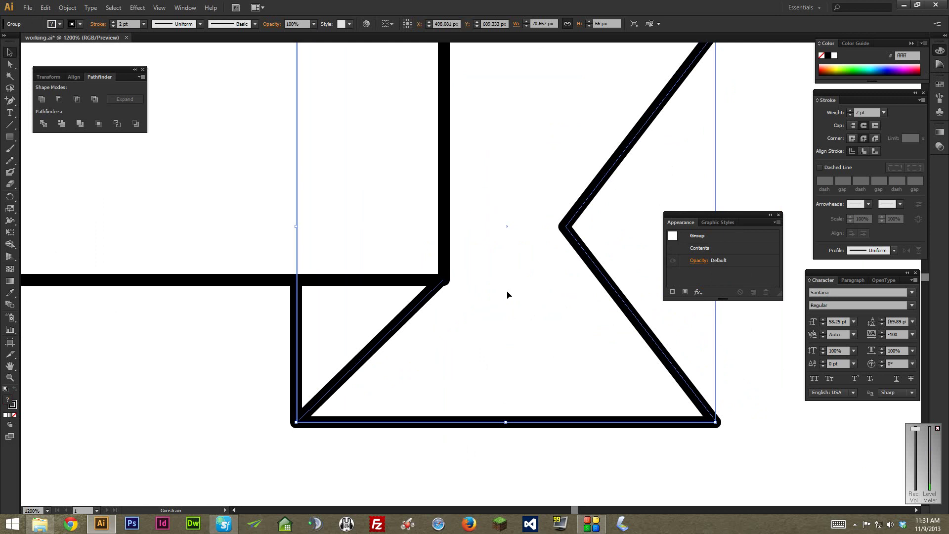
{"action": "left_click", "coordinate": [238, 345]}
- Examine the fold corner of the mirrored tail and the overall symmetry of the assembled banner
{"action": "left_click_drag", "start_coordinate": [253, 330], "coordinate": [288, 305]}
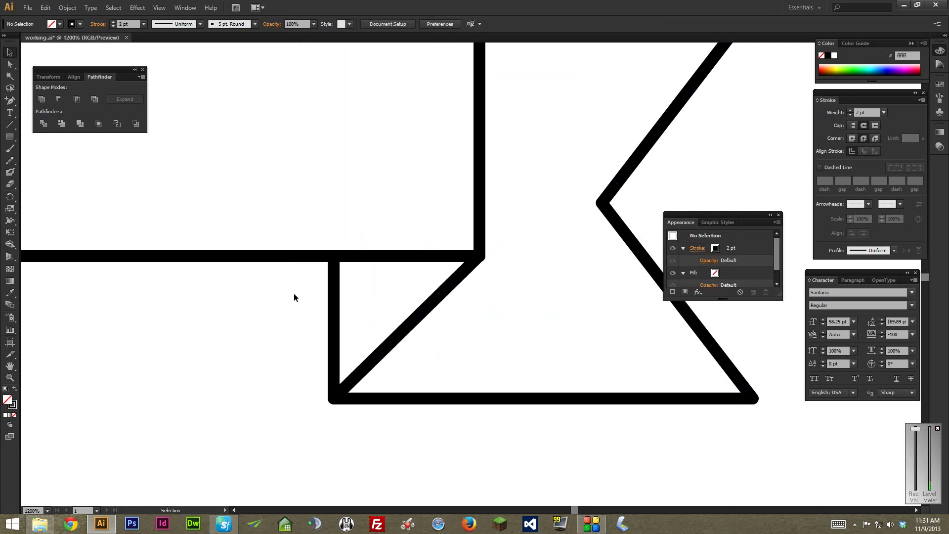
{"action": "key", "text": "ctrl+minus"}
{"action": "key", "text": "ctrl+minus"}
{"action": "key", "text": "ctrl+minus"}
{"action": "key", "text": "ctrl+minus"}
{"action": "key", "text": "ctrl+minus"}
{"action": "key", "text": "ctrl+minus"}
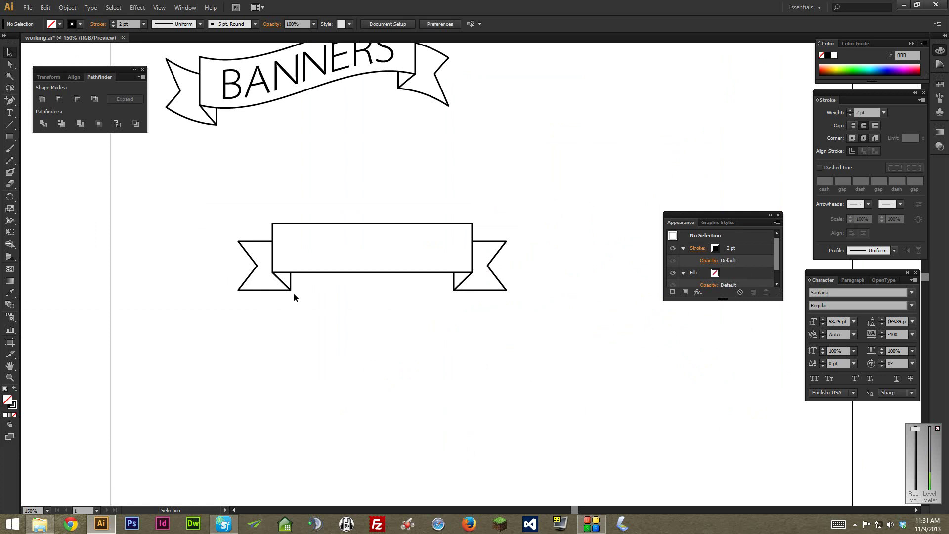
{"action": "key", "text": "space"}
{"action": "left_click_drag", "start_coordinate": [335, 193], "coordinate": [394, 183]}
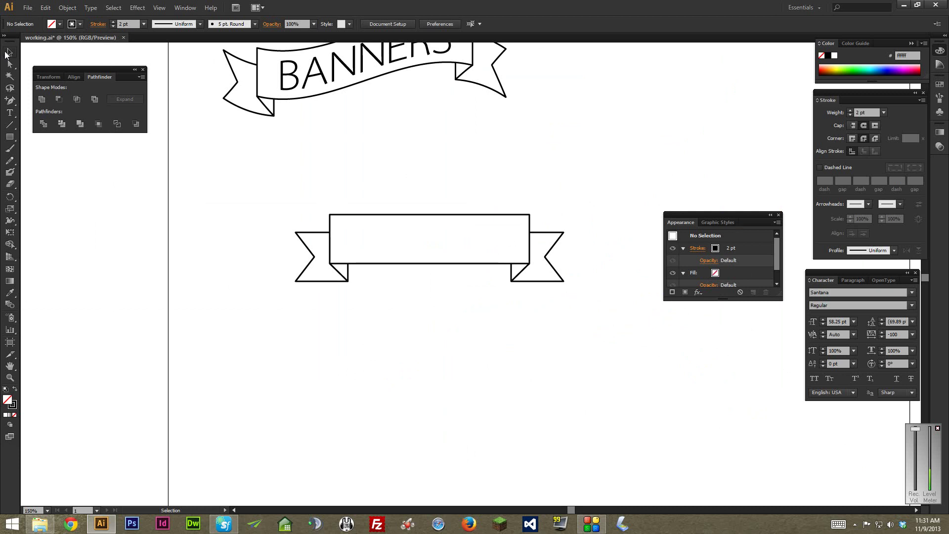
- Group the main rectangle with both ribbon tails into a single banner object
{"action": "left_click_drag", "start_coordinate": [230, 185], "coordinate": [606, 316]}
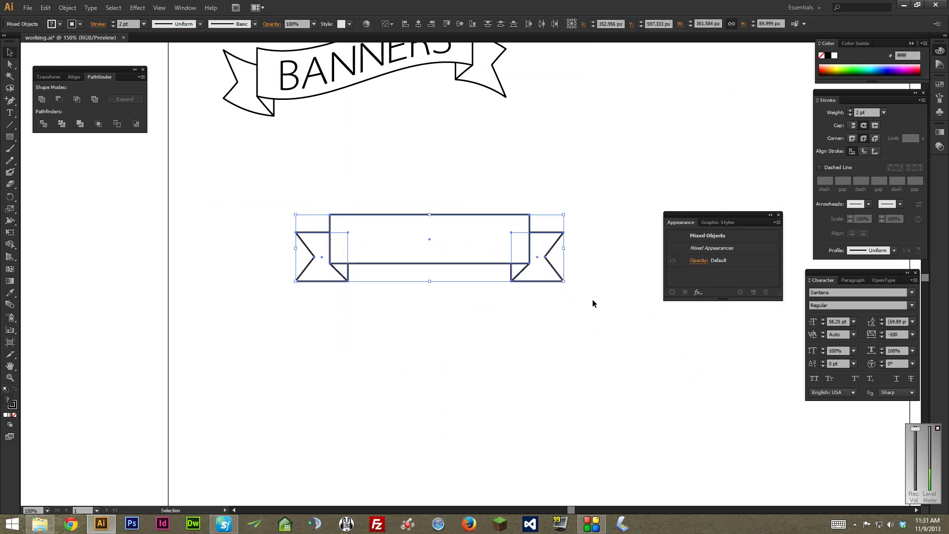
{"action": "key", "text": "ctrl+g"}
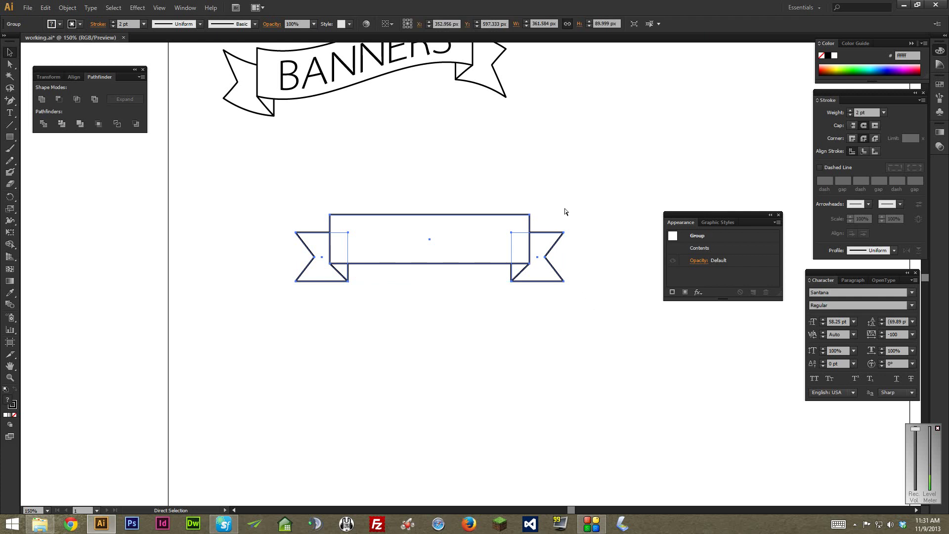
{"action": "left_click", "coordinate": [496, 205]}
{"action": "left_click", "coordinate": [488, 233]}
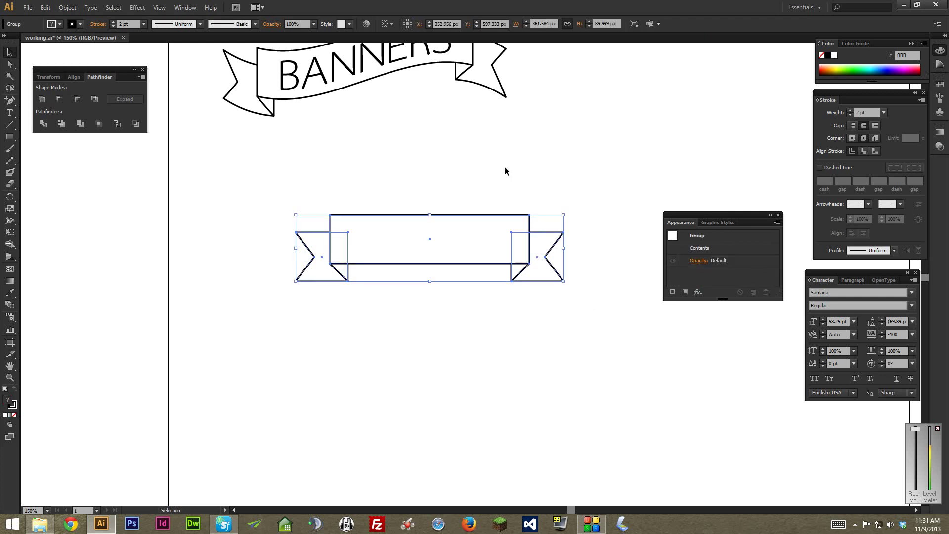
{"action": "left_click", "coordinate": [498, 163]}
{"action": "left_click_drag", "start_coordinate": [464, 238], "coordinate": [460, 334]}
{"action": "key", "text": "Delete"}
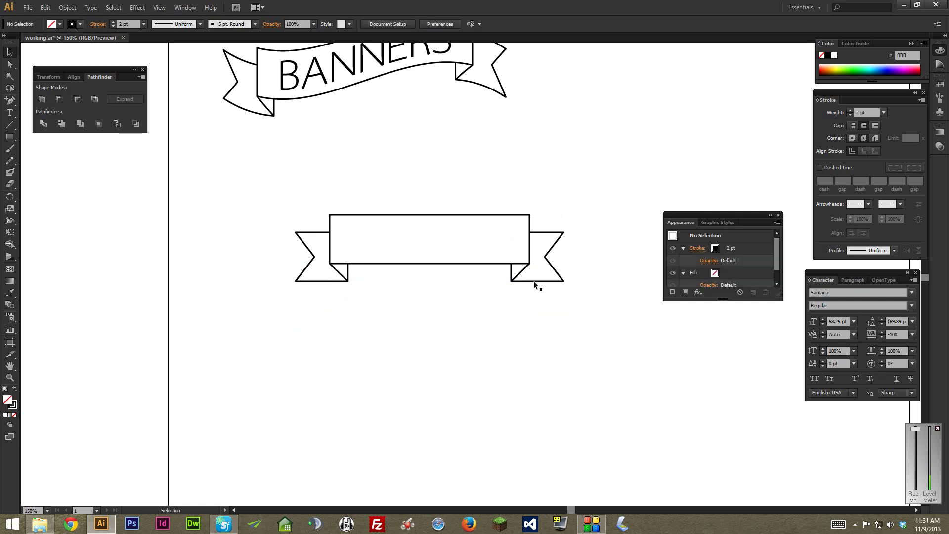
{"action": "double_click", "coordinate": [535, 281]}
{"action": "left_click", "coordinate": [535, 281]}
{"action": "double_click", "coordinate": [533, 304]}
{"action": "left_click_drag", "start_coordinate": [534, 283], "coordinate": [500, 302]}
{"action": "left_click_drag", "start_coordinate": [509, 287], "coordinate": [528, 266]}
- Bring the BANNERS text from the straight outlined example down onto the new banner's main rectangle
{"action": "left_click", "coordinate": [476, 164]}
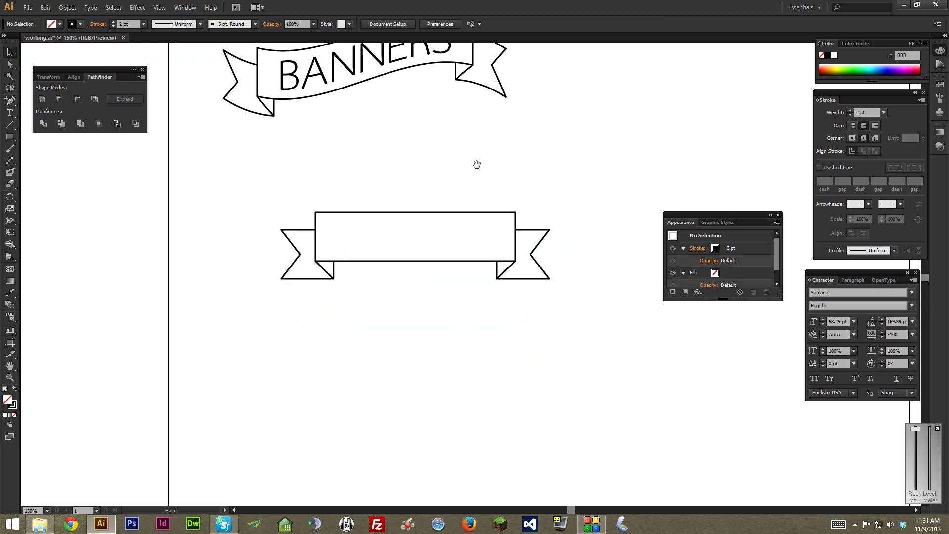
{"action": "scroll", "coordinate": [499, 233], "scroll_direction": "up", "scroll_amount": 5}
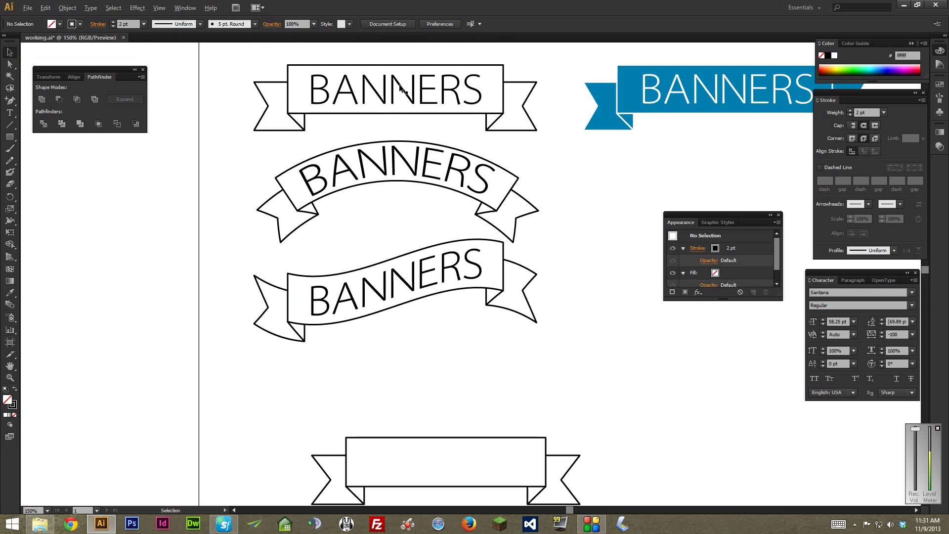
{"action": "left_click_drag", "start_coordinate": [400, 89], "coordinate": [465, 363]}
{"action": "scroll", "coordinate": [490, 179], "scroll_direction": "down", "scroll_amount": 5}
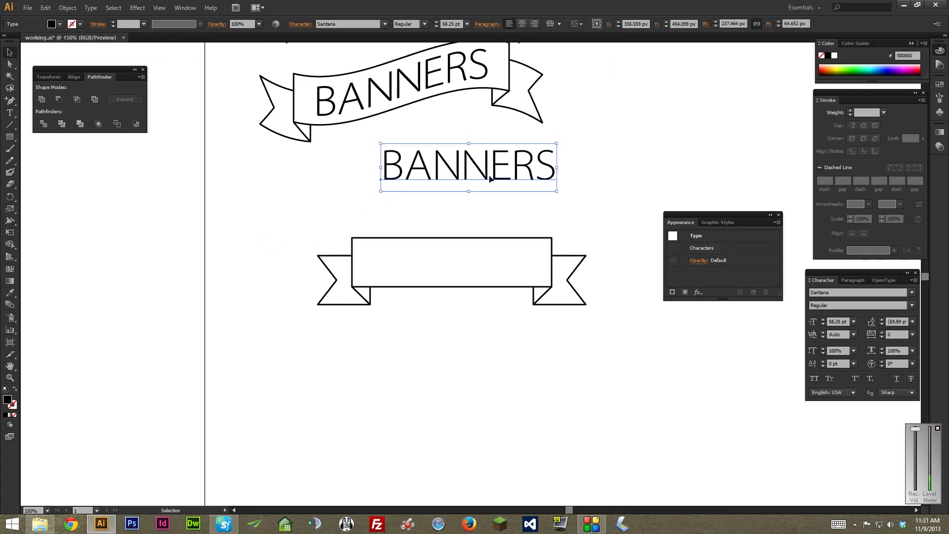
{"action": "left_click_drag", "start_coordinate": [491, 179], "coordinate": [470, 271]}
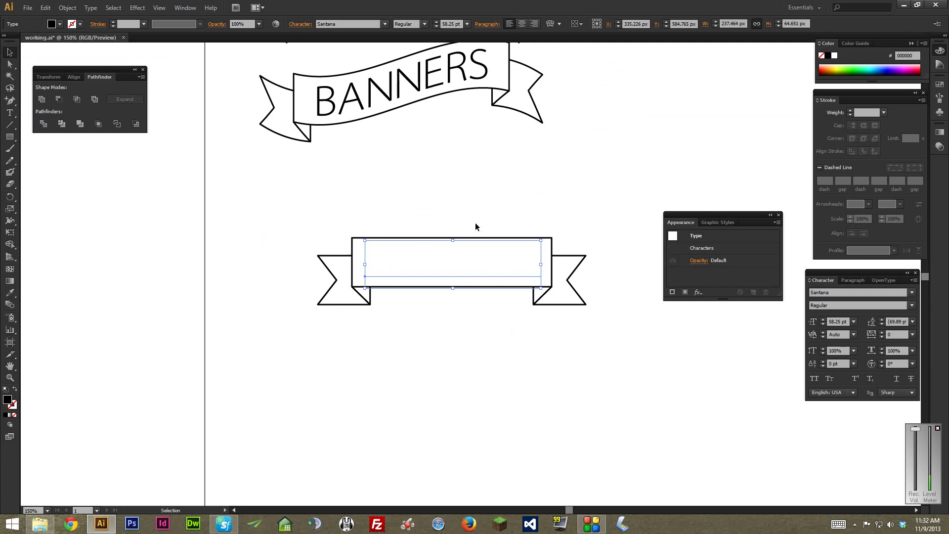
- Bring the BANNERS text to the front, above the new banner's main rectangle
{"action": "right_click", "coordinate": [483, 255]}
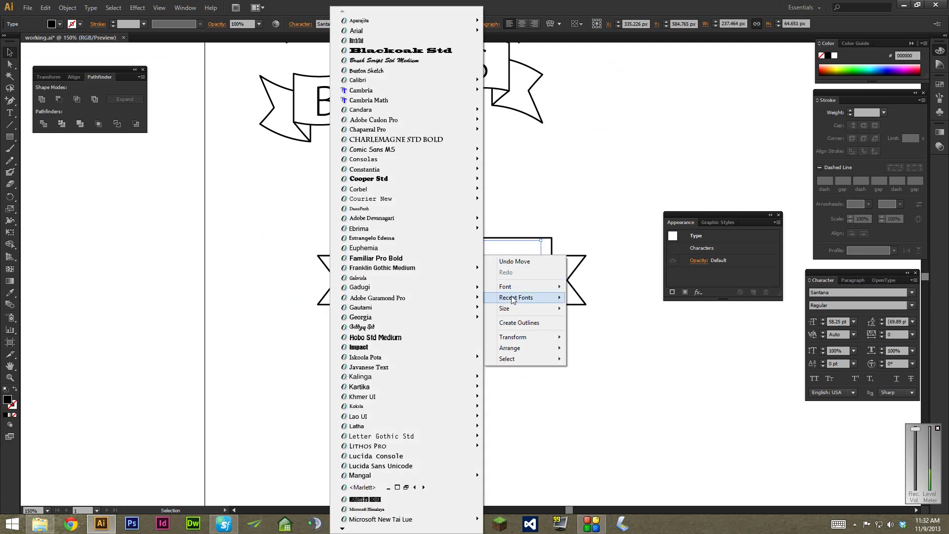
{"action": "mouse_move", "coordinate": [522, 346]}
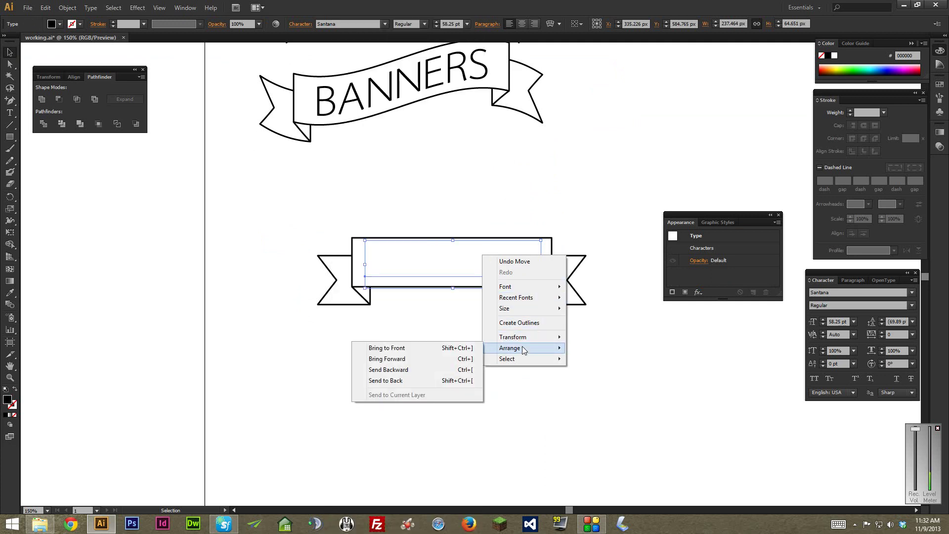
{"action": "left_click", "coordinate": [411, 347]}
{"action": "left_click", "coordinate": [433, 341]}
{"action": "left_click", "coordinate": [484, 272]}
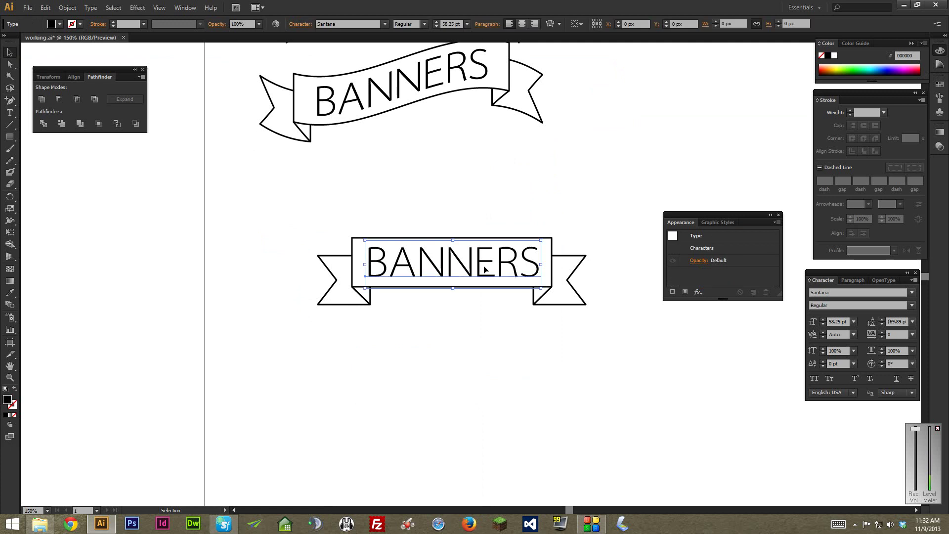
{"action": "left_click", "coordinate": [491, 214]}
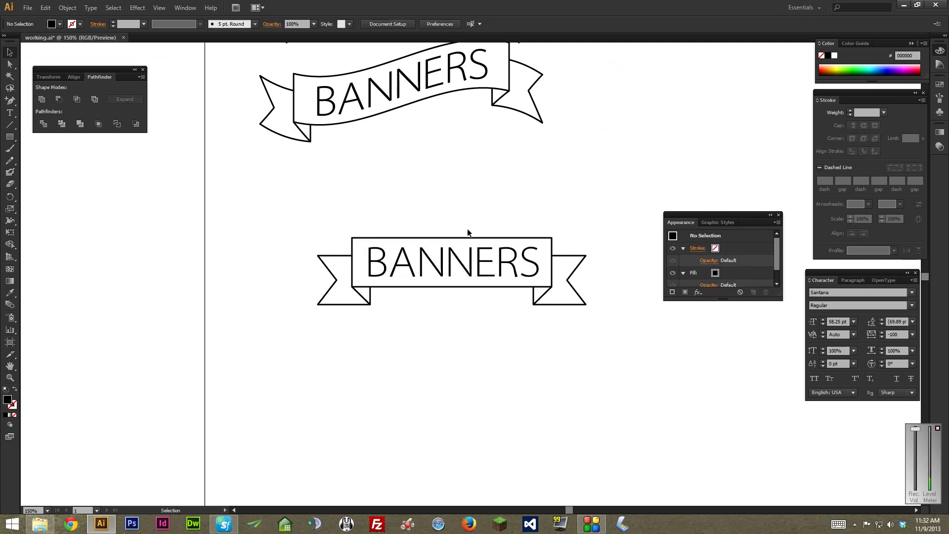
- Nudge the BANNERS text so it sits centred inside the new banner's main rectangle
{"action": "left_click", "coordinate": [477, 262]}
{"action": "left_click", "coordinate": [460, 211]}
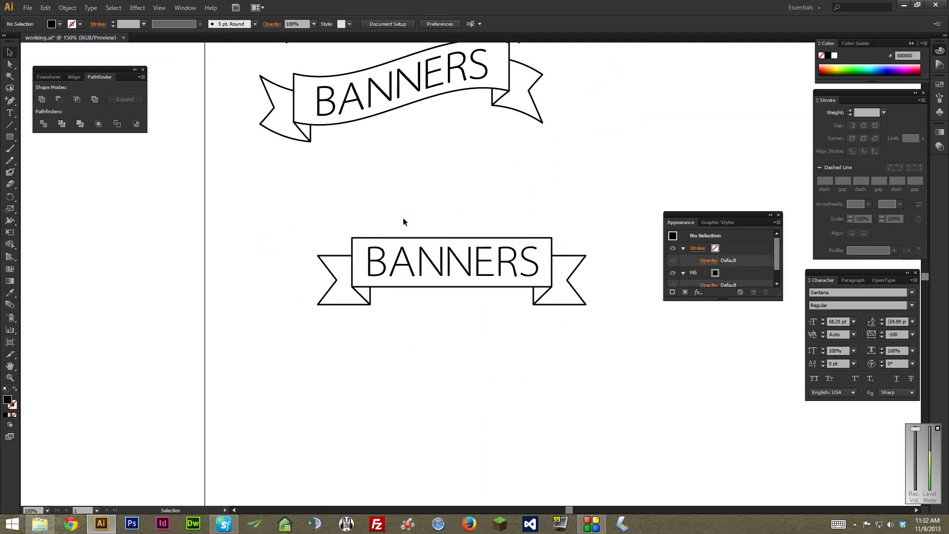
{"action": "left_click", "coordinate": [481, 260]}
{"action": "key", "text": "Down"}
{"action": "left_click", "coordinate": [474, 206]}
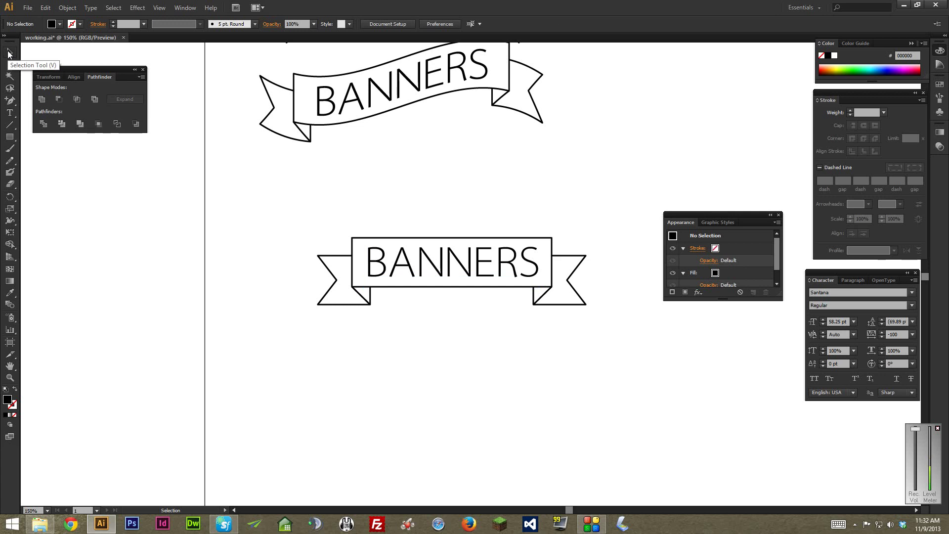
- Group the new banner with its text and move the group about 73 px left and 31 px up, beneath the examples
{"action": "left_click_drag", "start_coordinate": [236, 197], "coordinate": [537, 335]}
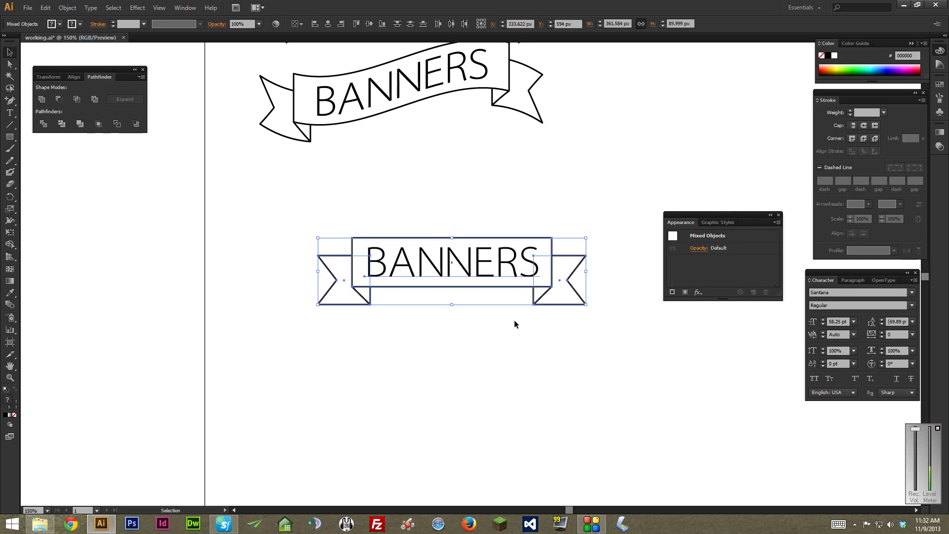
{"action": "key", "text": "ctrl+g"}
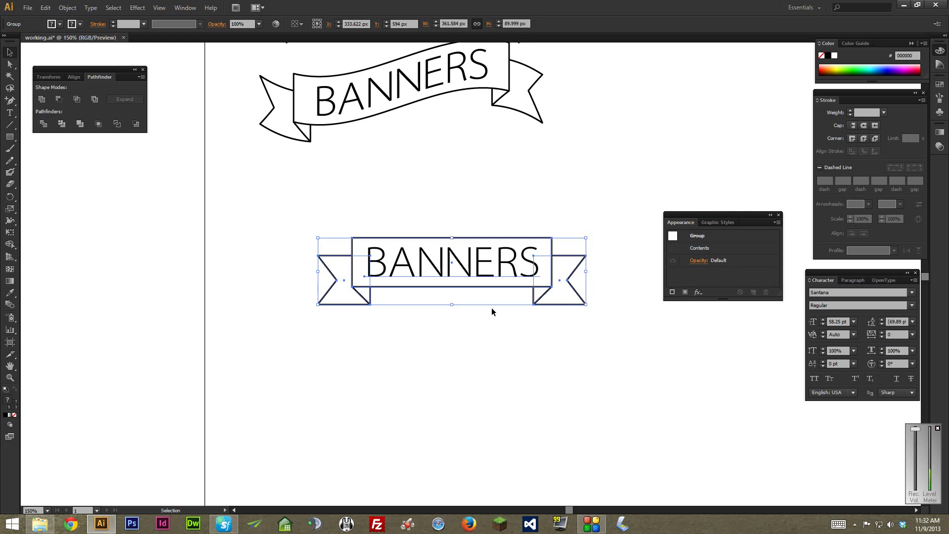
{"action": "left_click", "coordinate": [489, 200]}
{"action": "left_click_drag", "start_coordinate": [473, 268], "coordinate": [408, 233]}
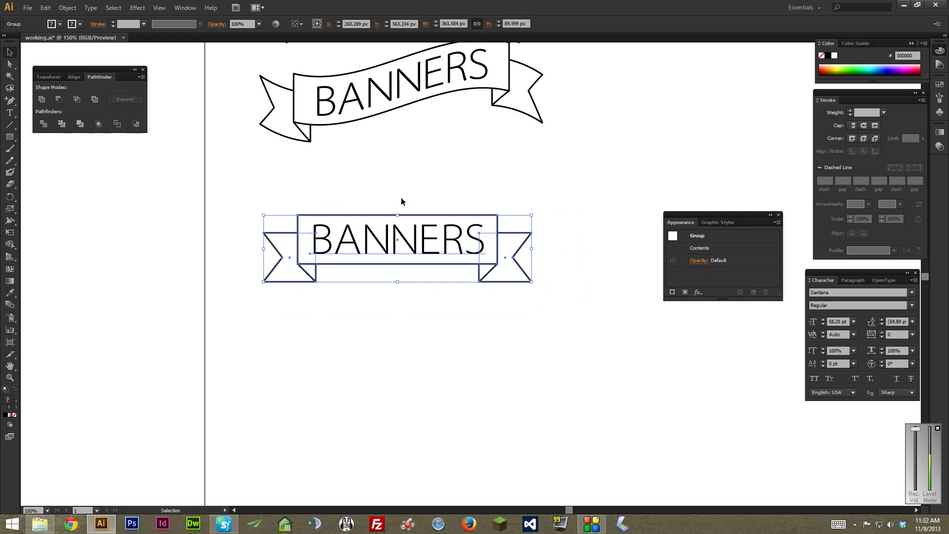
- Duplicate the grouped banner about 151 px straight below the original
{"action": "key", "text": "ctrl+minus"}
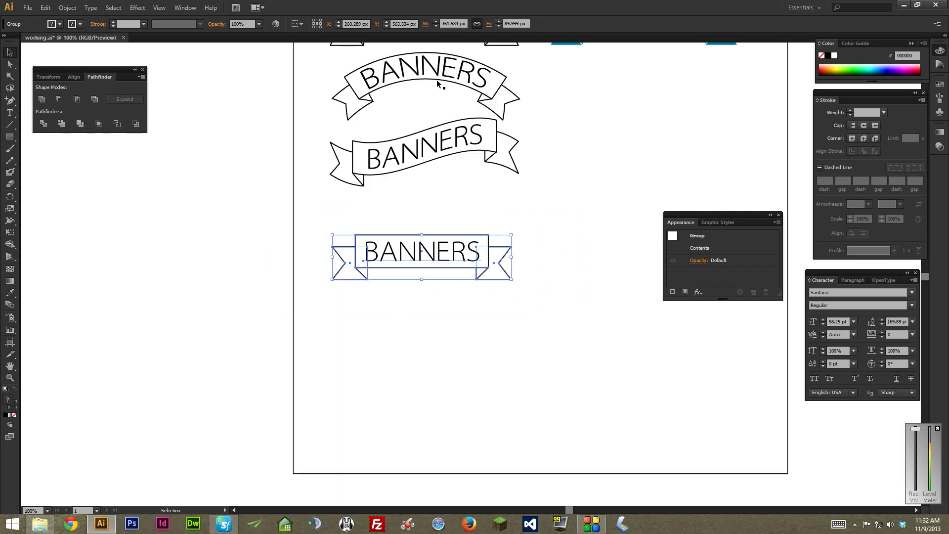
{"action": "key", "text": "ctrl+plus"}
{"action": "left_click_drag", "start_coordinate": [401, 232], "coordinate": [448, 295]}
{"action": "left_click", "coordinate": [440, 250]}
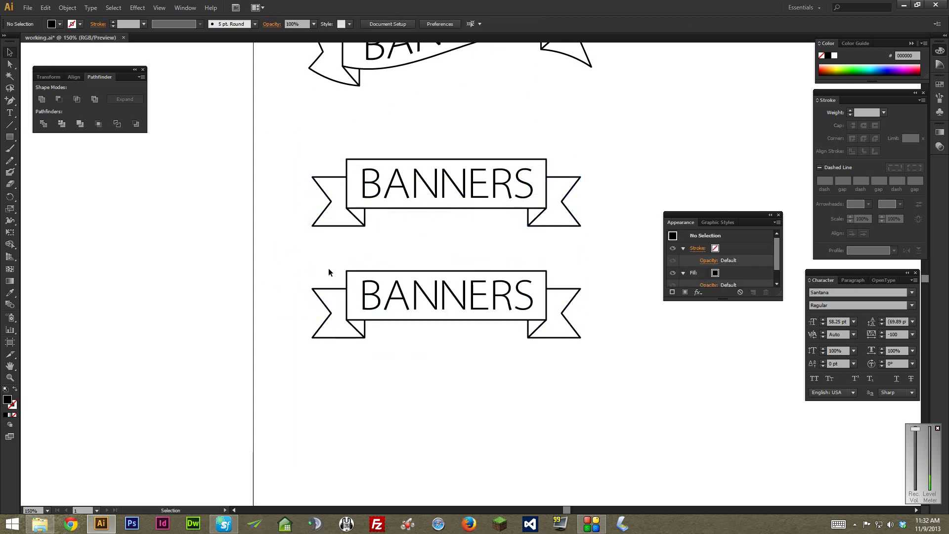
- Apply an Arc warp effect to the lower banner copy with a horizontal bend just under 38% and no distortion
{"action": "scroll", "coordinate": [480, 257], "scroll_direction": "down", "scroll_amount": 2}
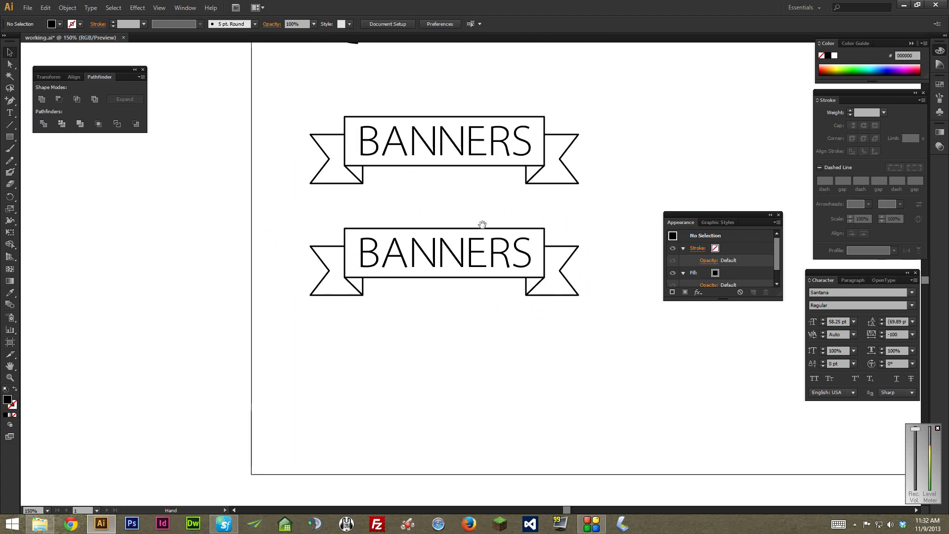
{"action": "key", "text": "ctrl+plus"}
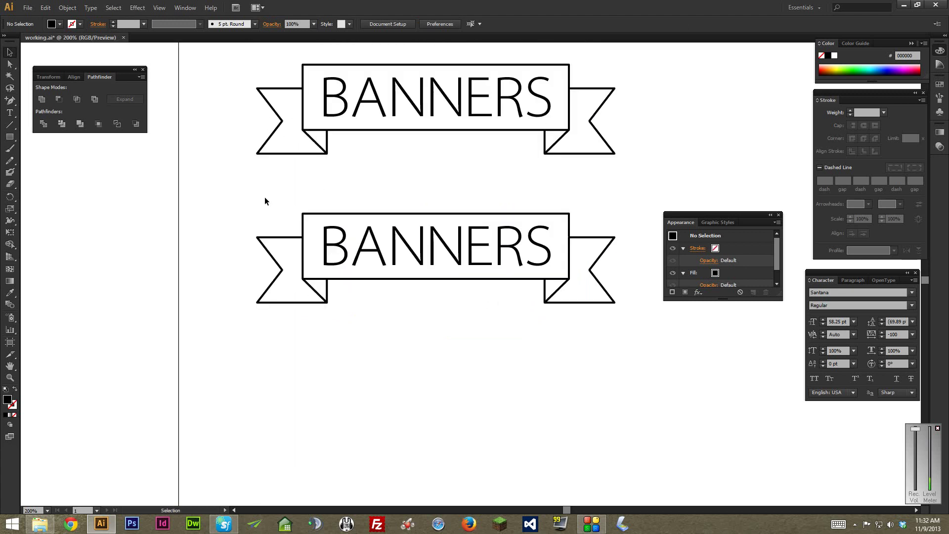
{"action": "left_click_drag", "start_coordinate": [242, 190], "coordinate": [496, 363]}
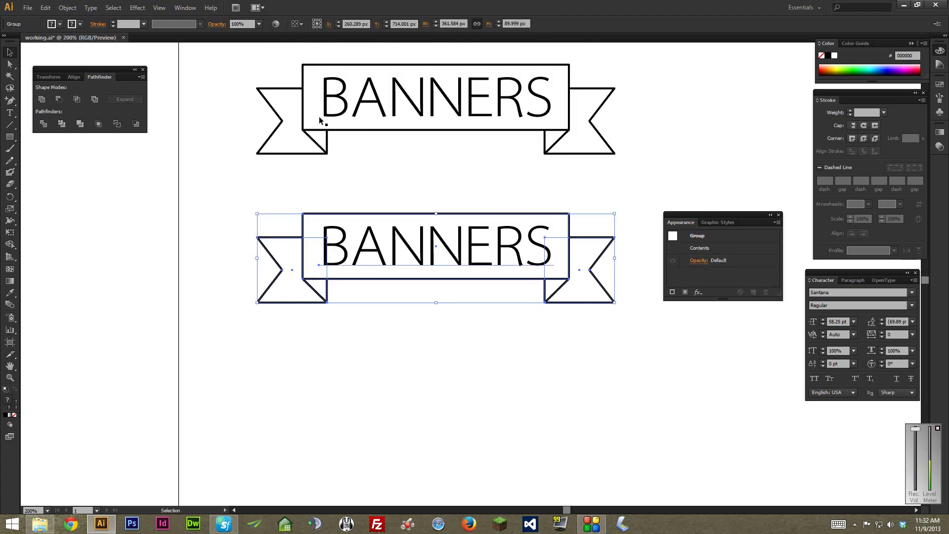
{"action": "left_click", "coordinate": [137, 8]}
{"action": "mouse_move", "coordinate": [182, 136]}
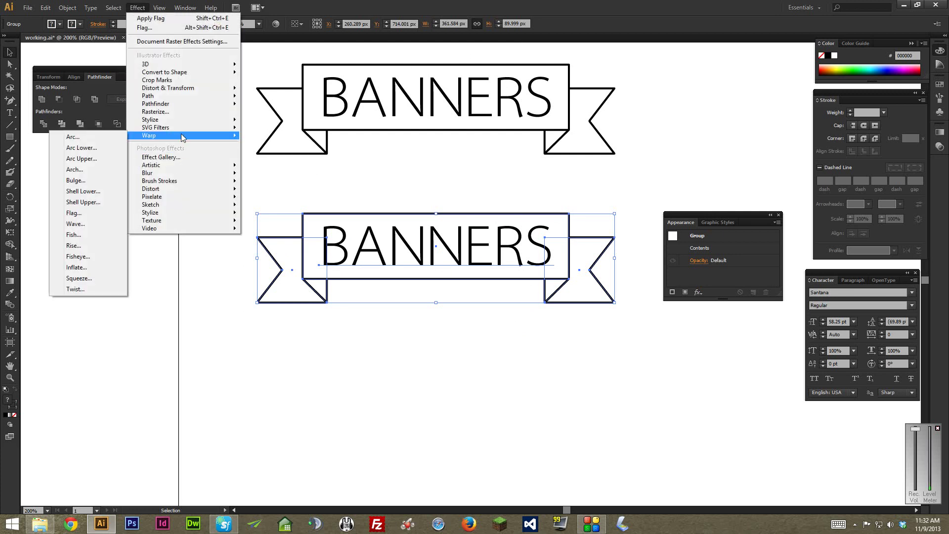
{"action": "left_click", "coordinate": [73, 137]}
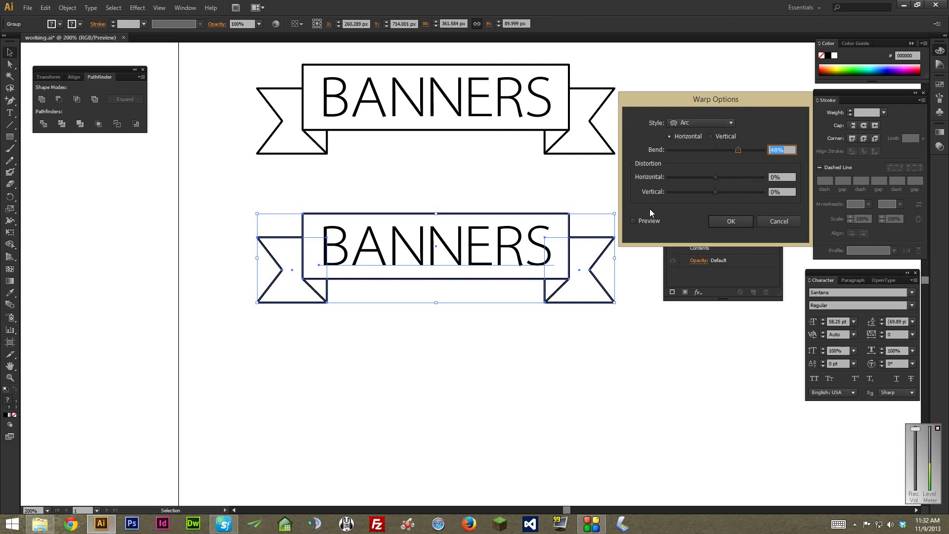
{"action": "left_click", "coordinate": [642, 222]}
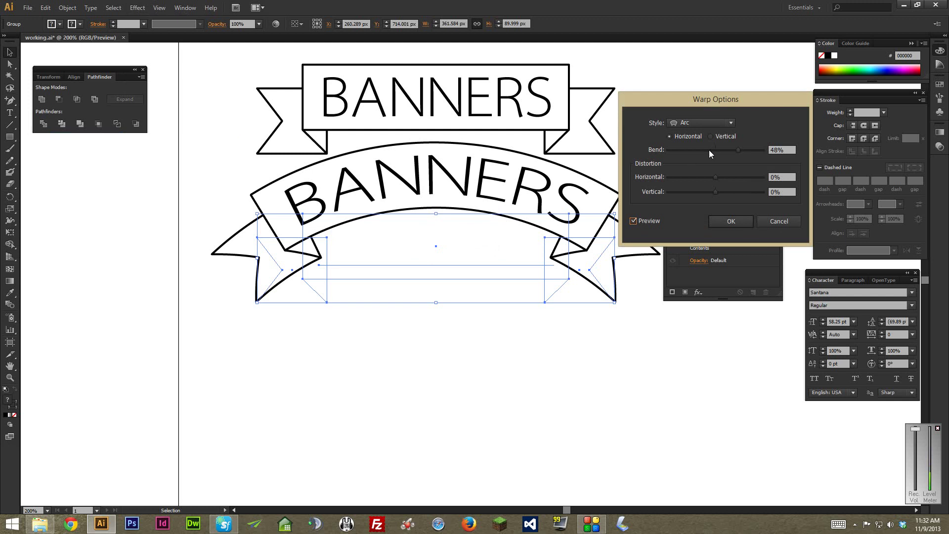
{"action": "left_click_drag", "start_coordinate": [709, 150], "coordinate": [735, 150]}
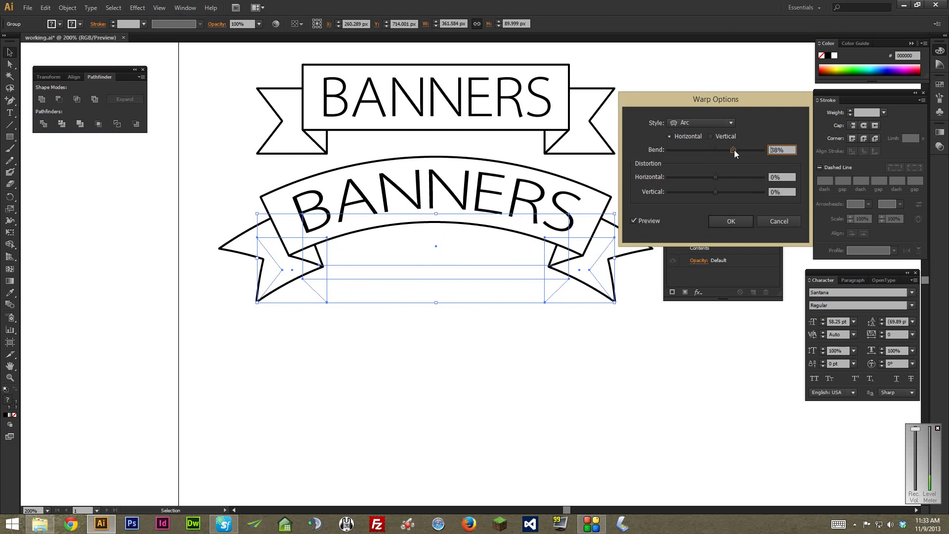
{"action": "left_click", "coordinate": [732, 221]}
- Move the arched banner 28 px down to clear the straight banner above it
{"action": "key", "text": "Down"}
{"action": "key", "text": "Down"}
{"action": "key", "text": "Down"}
{"action": "key", "text": "Down"}
{"action": "key", "text": "Down"}
{"action": "key", "text": "Down"}
{"action": "key", "text": "Down"}
{"action": "key", "text": "Down"}
{"action": "key", "text": "Down"}
{"action": "key", "text": "Down"}
{"action": "key", "text": "Down"}
{"action": "key", "text": "Down"}
{"action": "key", "text": "Down"}
{"action": "key", "text": "Down"}
{"action": "key", "text": "Down"}
{"action": "key", "text": "Down"}
{"action": "key", "text": "Down"}
{"action": "key", "text": "Down"}
{"action": "key", "text": "Down"}
{"action": "key", "text": "Down"}
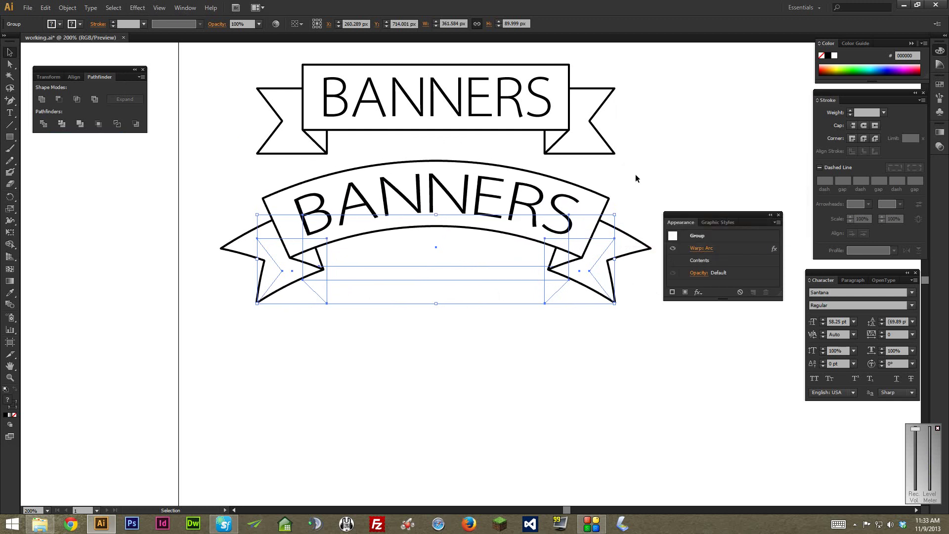
{"action": "left_click", "coordinate": [209, 250]}
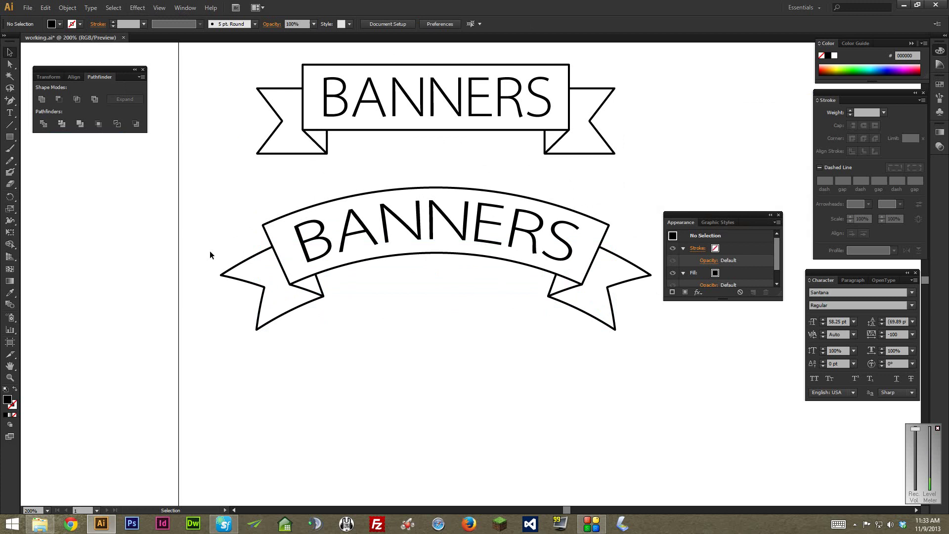
{"action": "left_click", "coordinate": [11, 69]}
{"action": "left_click_drag", "start_coordinate": [195, 245], "coordinate": [259, 276]}
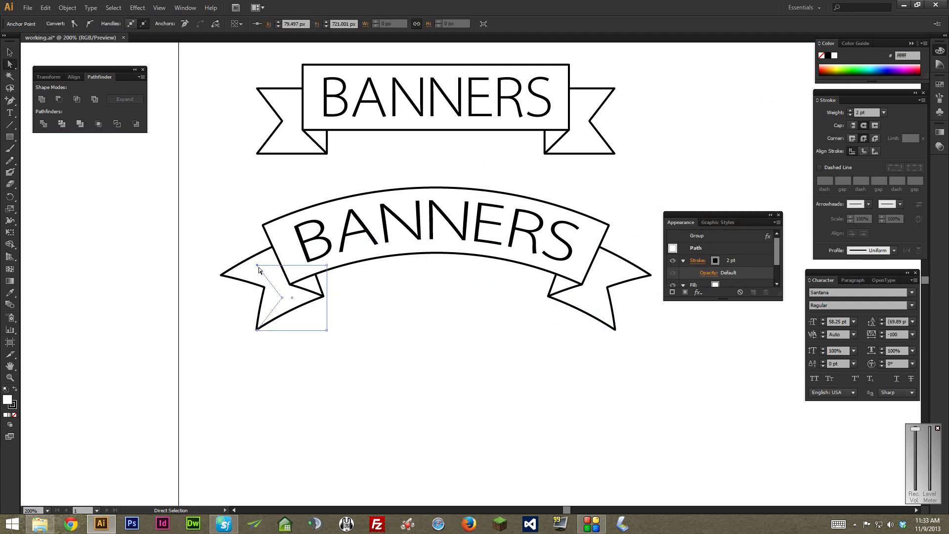
{"action": "left_click", "coordinate": [222, 255]}
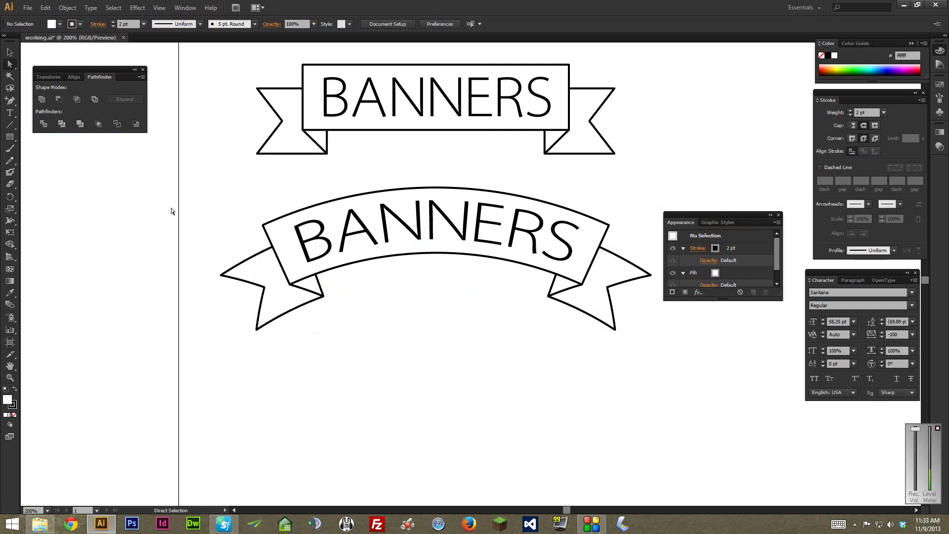
{"action": "key", "text": "v"}
{"action": "left_click_drag", "start_coordinate": [378, 374], "coordinate": [250, 297]}
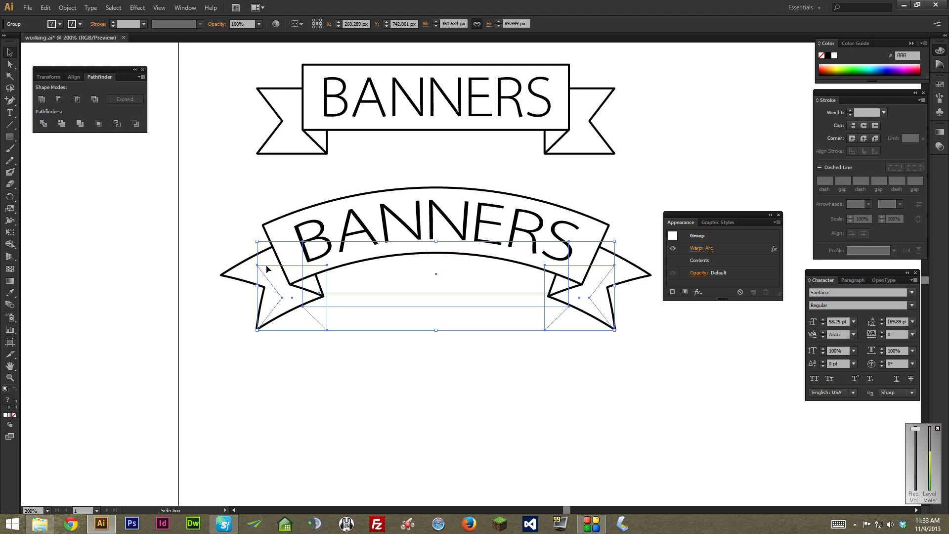
- Move the upper tip anchor of the arched banner's left tail slightly inward, keeping the warp effect live
{"action": "left_click", "coordinate": [8, 67]}
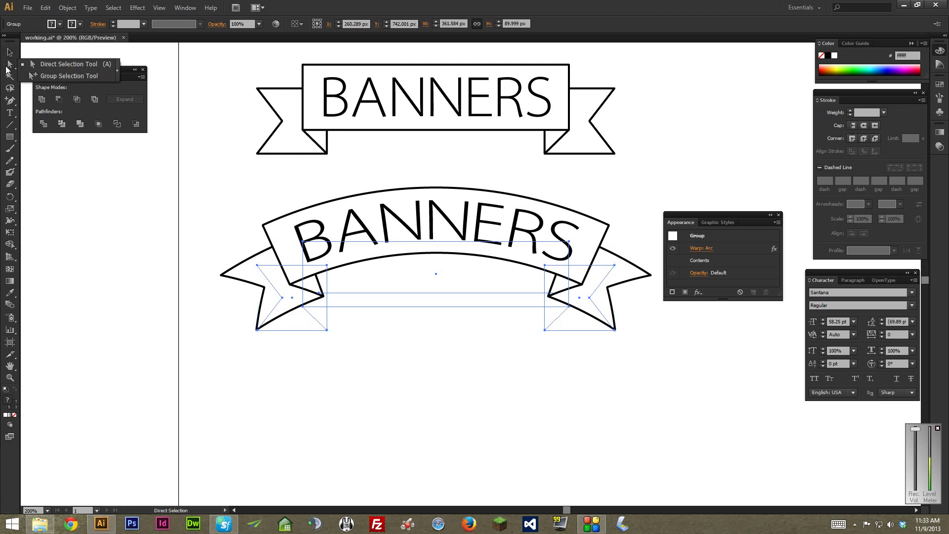
{"action": "left_click_drag", "start_coordinate": [202, 249], "coordinate": [269, 283]}
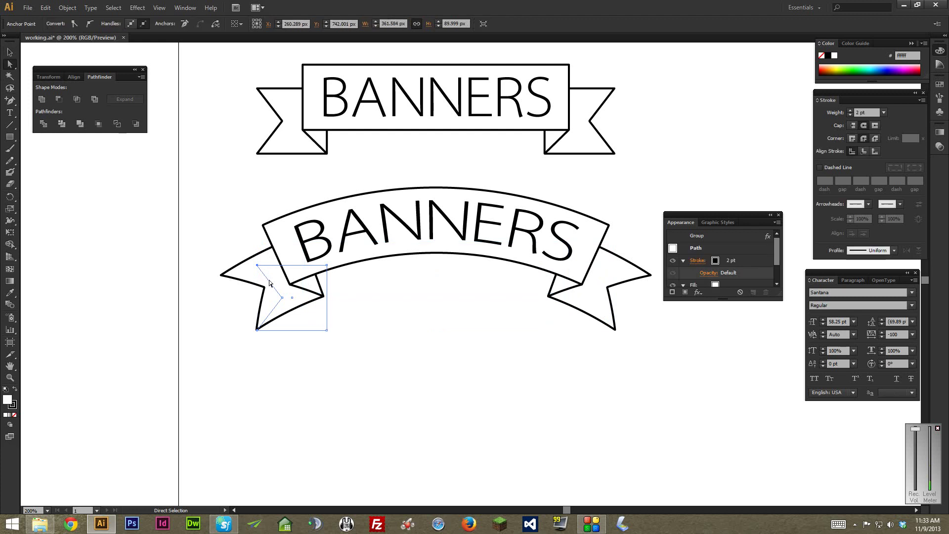
{"action": "left_click", "coordinate": [258, 266]}
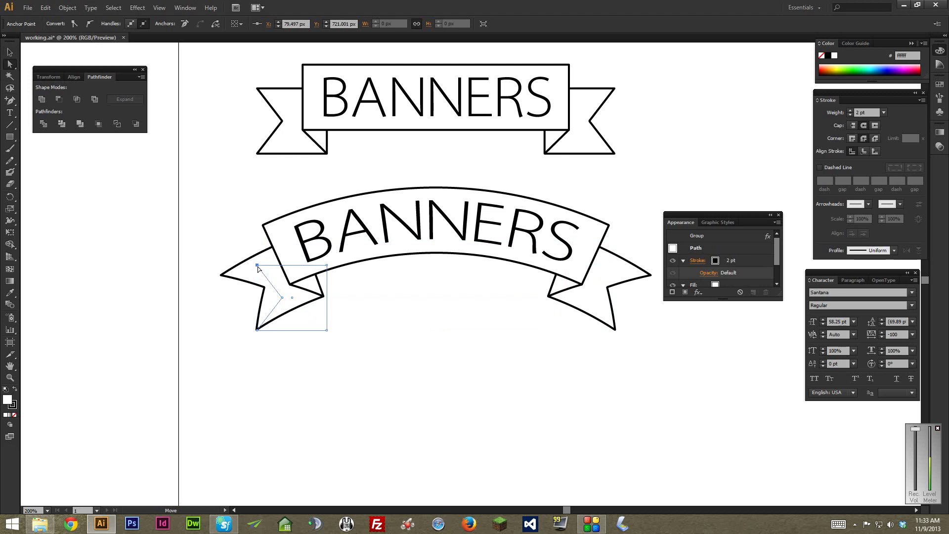
{"action": "left_click_drag", "start_coordinate": [257, 267], "coordinate": [265, 266]}
{"action": "left_click", "coordinate": [416, 314]}
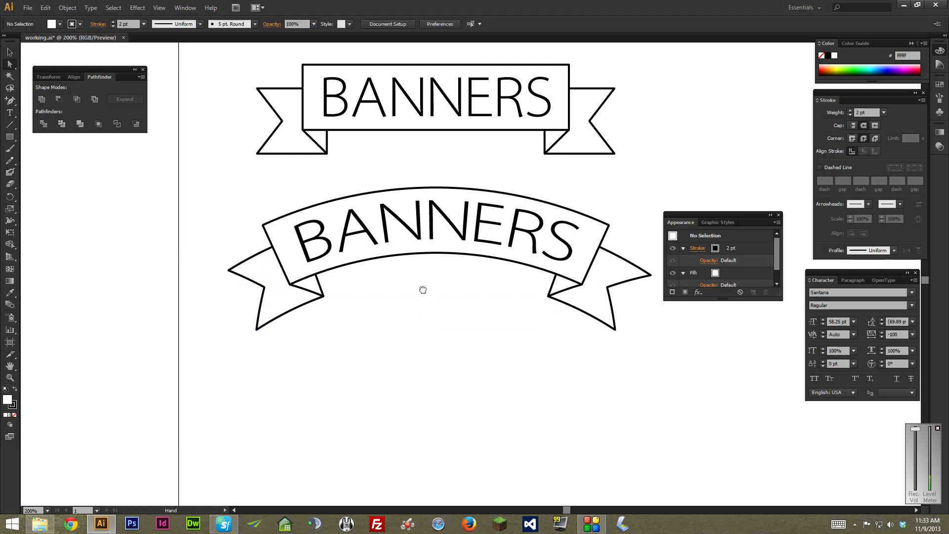
- Move the upper tip anchor of the arched banner's right tail slightly inward to match the left one
{"action": "left_click_drag", "start_coordinate": [424, 290], "coordinate": [338, 302]}
{"action": "left_click", "coordinate": [528, 277]}
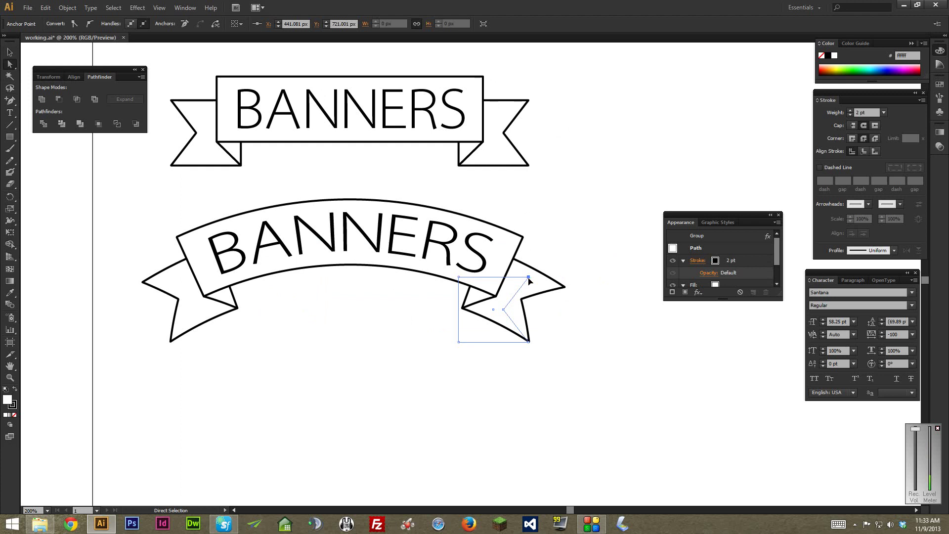
{"action": "left_click_drag", "start_coordinate": [528, 277], "coordinate": [518, 276]}
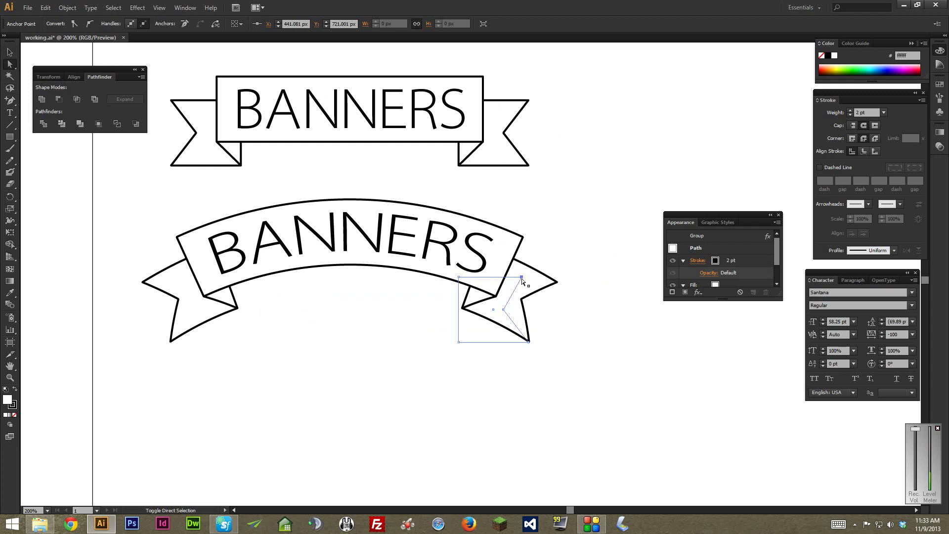
{"action": "left_click", "coordinate": [568, 263]}
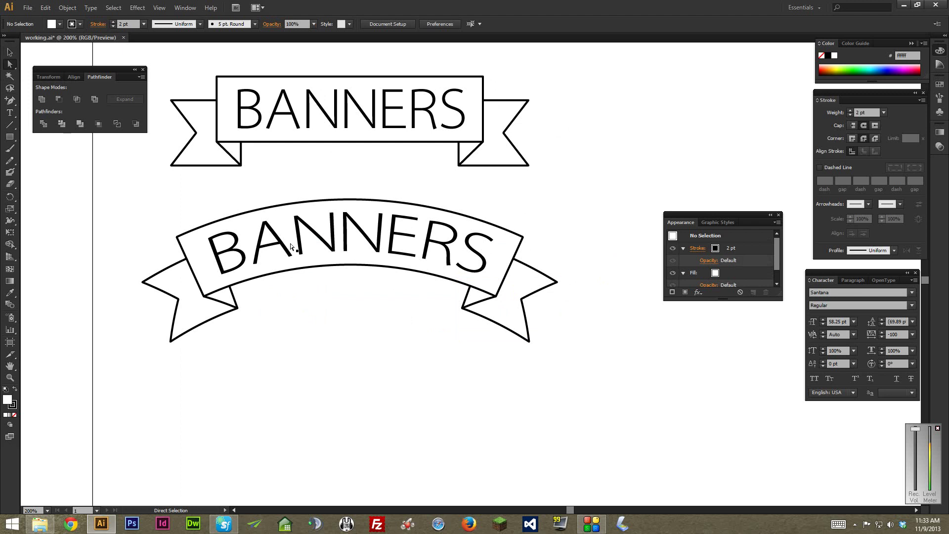
- Duplicate the arched banner 475 px straight to its right
{"action": "key", "text": "ctrl+1"}
{"action": "key", "text": "v"}
{"action": "key", "text": "space"}
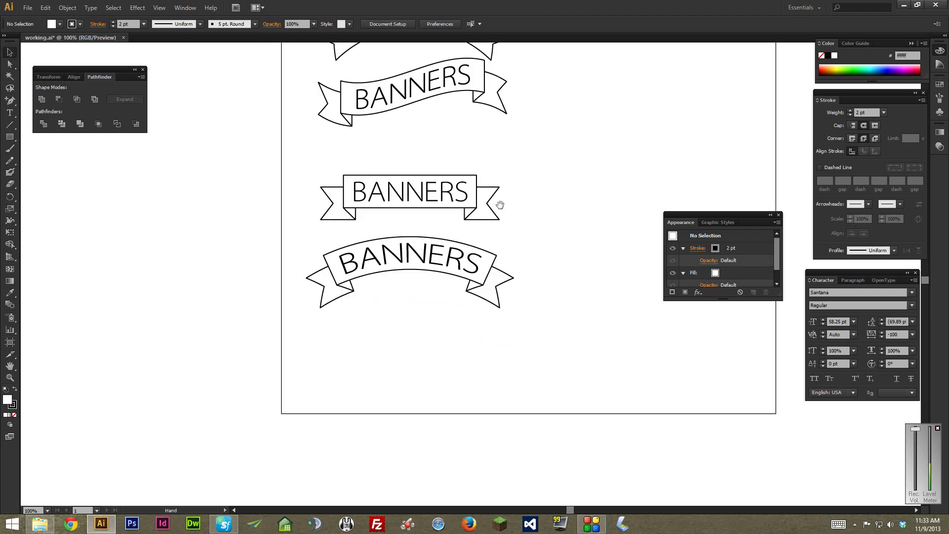
{"action": "left_click_drag", "start_coordinate": [500, 205], "coordinate": [401, 210]}
{"action": "left_click_drag", "start_coordinate": [335, 263], "coordinate": [571, 265], "text": "alt+shift"}
{"action": "key", "text": "space"}
{"action": "left_click_drag", "start_coordinate": [557, 212], "coordinate": [513, 202]}
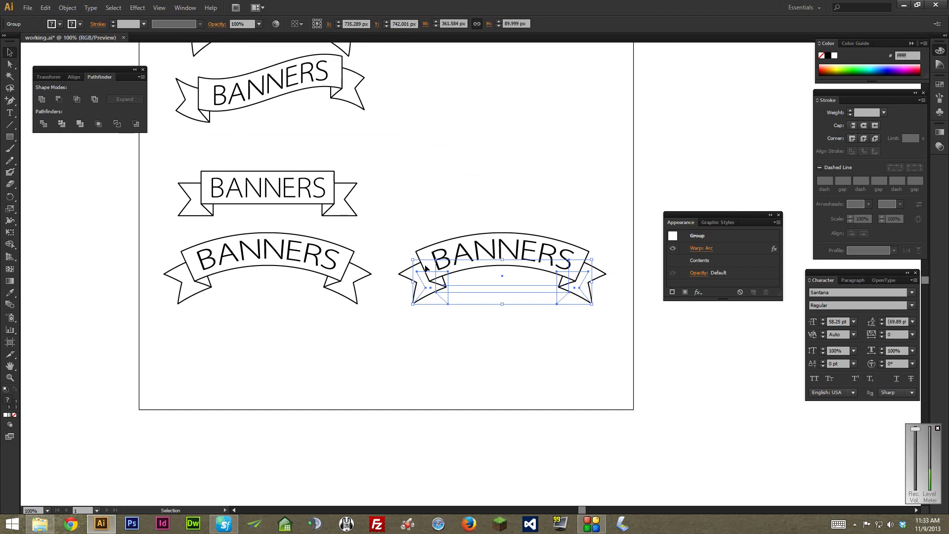
- Expand the appearance of the right arched copy and select its left tail's upper tip for direct editing
{"action": "key", "text": "ctrl+equal"}
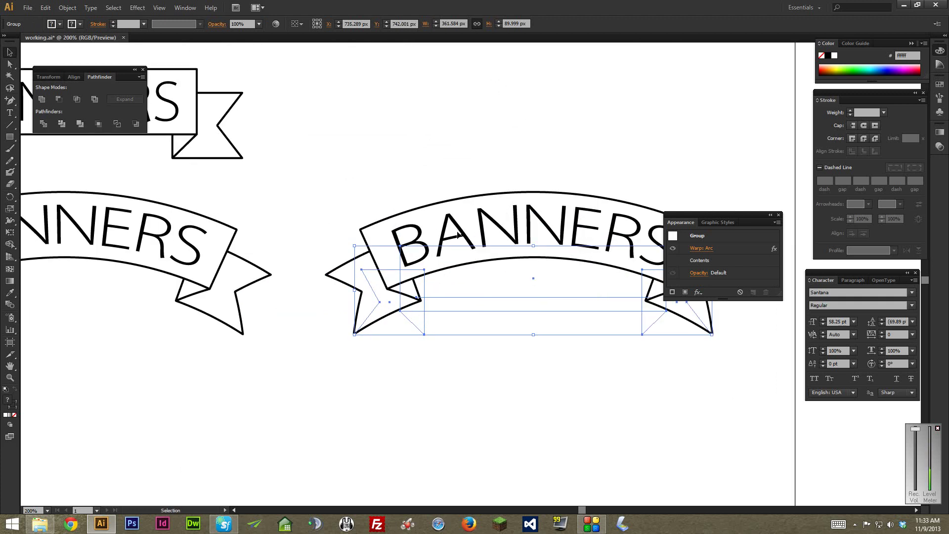
{"action": "key", "text": "space"}
{"action": "left_click_drag", "start_coordinate": [459, 235], "coordinate": [403, 238]}
{"action": "left_click", "coordinate": [69, 9]}
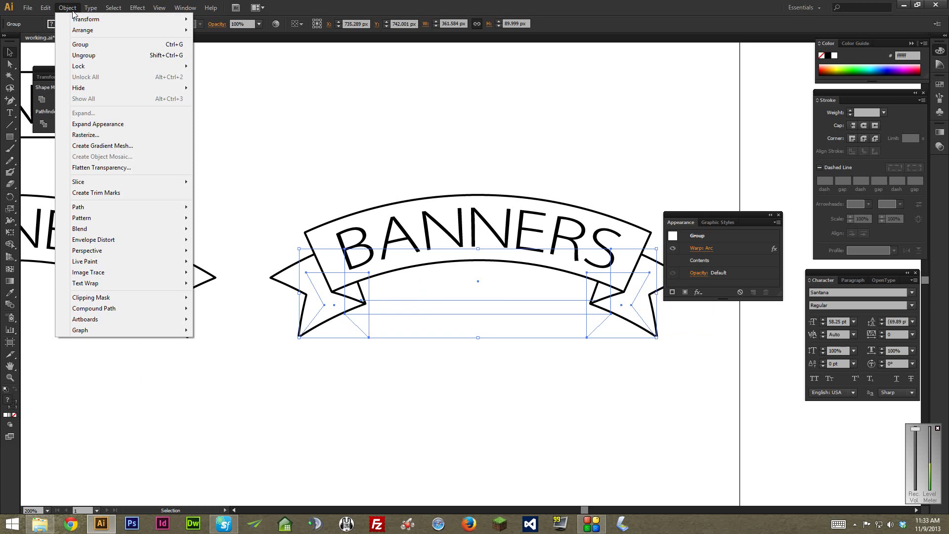
{"action": "left_click", "coordinate": [98, 124]}
{"action": "left_click", "coordinate": [339, 167]}
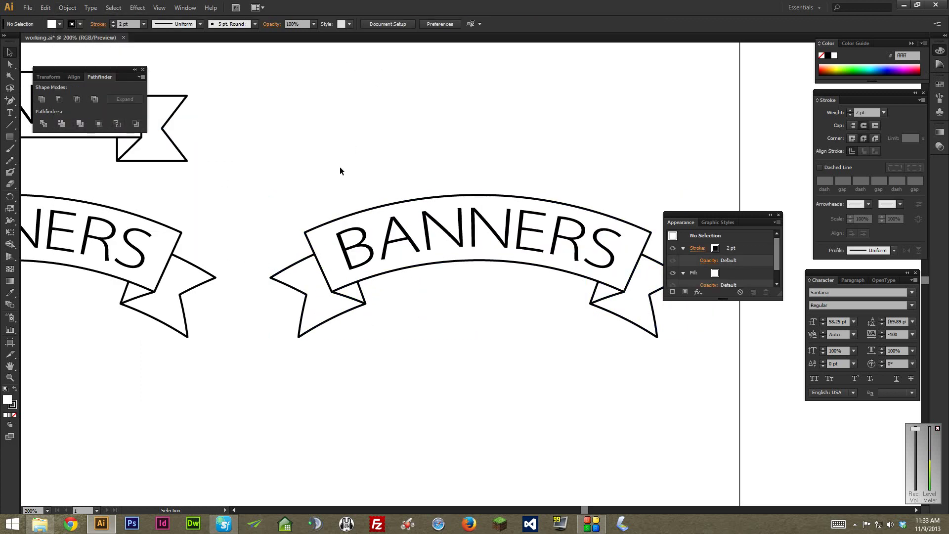
{"action": "left_click", "coordinate": [10, 64]}
{"action": "left_click", "coordinate": [279, 284]}
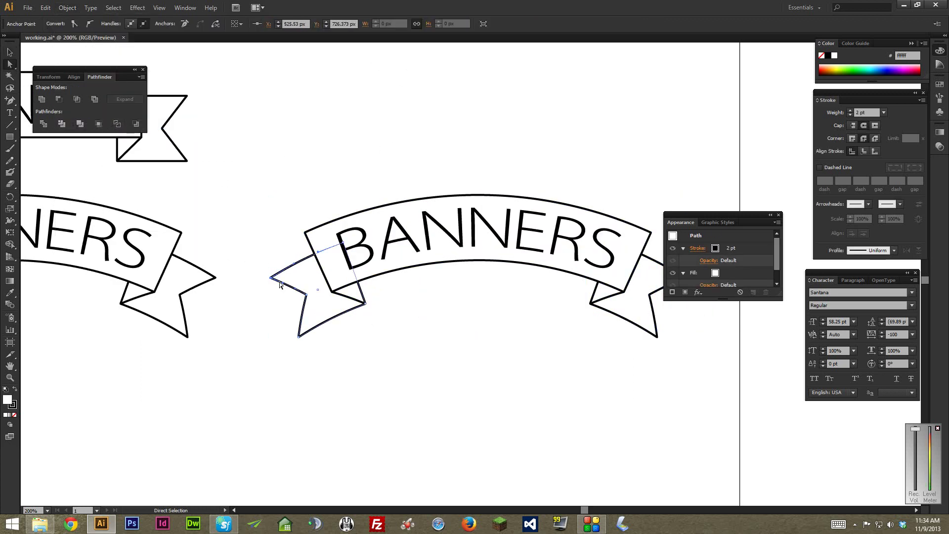
- Try to pull the upper tip of the expanded copy's left tail inward, and undo the move
{"action": "key", "text": "space"}
{"action": "left_click_drag", "start_coordinate": [255, 251], "coordinate": [298, 245]}
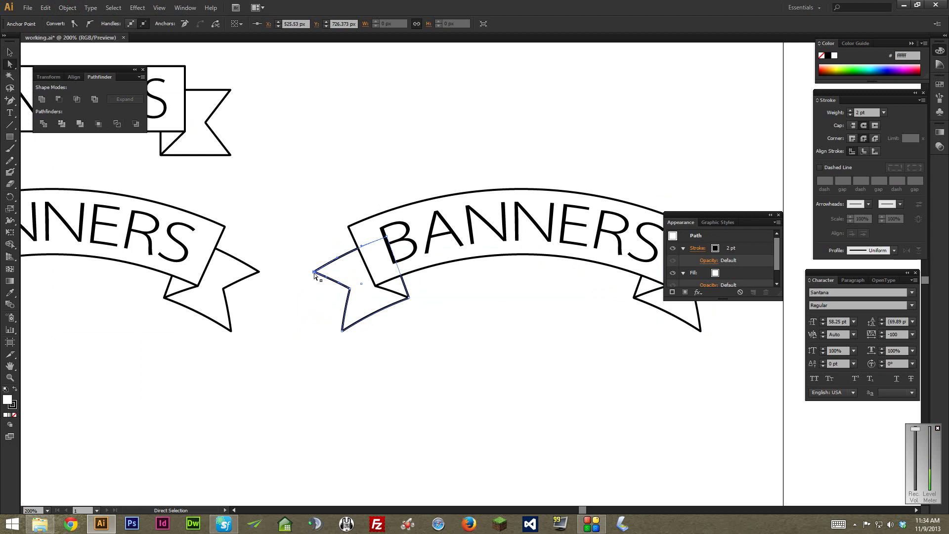
{"action": "left_click", "coordinate": [297, 276]}
{"action": "key", "text": "space"}
{"action": "left_click_drag", "start_coordinate": [332, 256], "coordinate": [403, 235]}
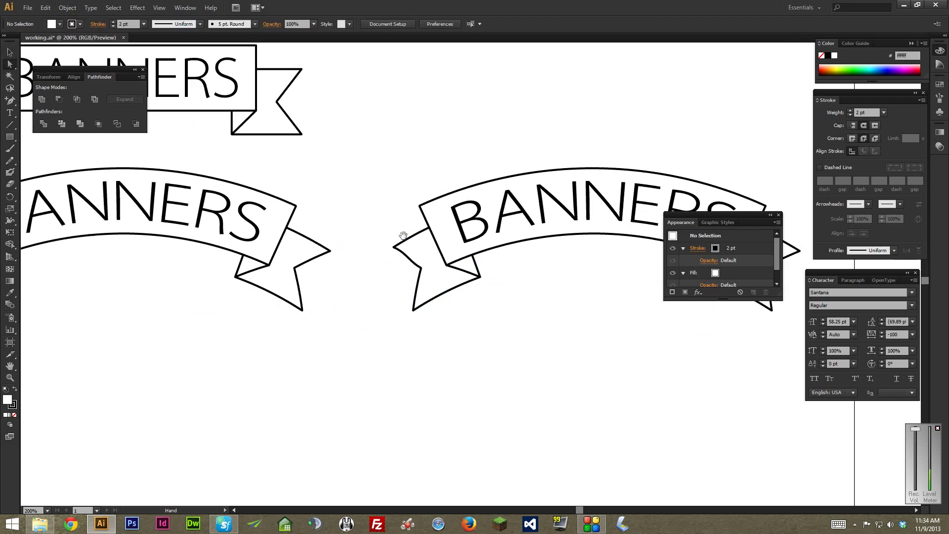
{"action": "scroll", "coordinate": [404, 236], "scroll_direction": "up", "scroll_amount": 3}
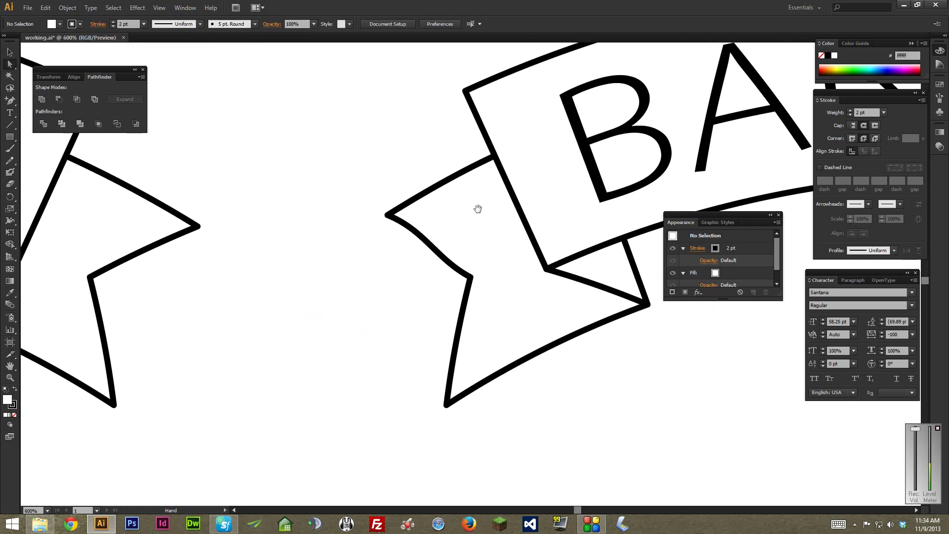
{"action": "key", "text": "ctrl+z"}
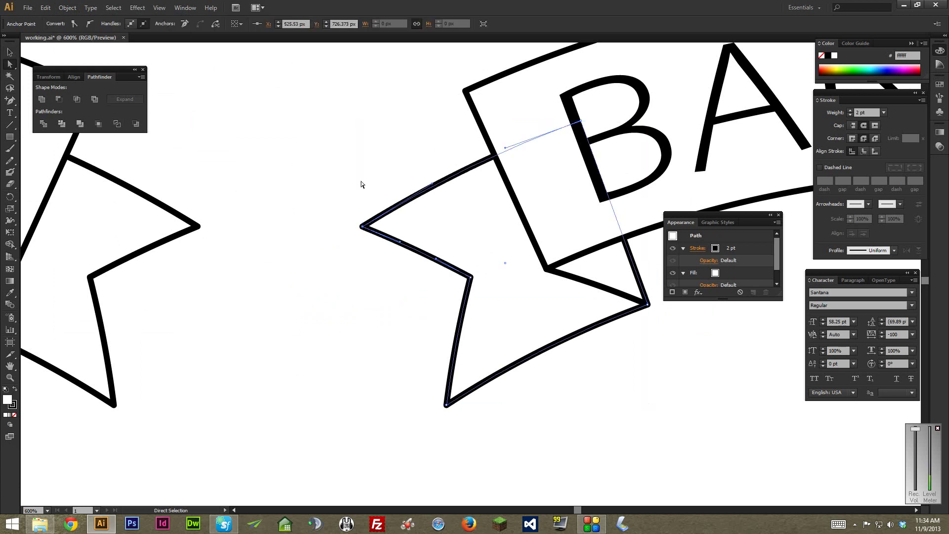
- Move the expanded copy's upper left tail tip about 6 px inward and 3 px up, and smooth the curve of its notch edge
{"action": "left_click_drag", "start_coordinate": [379, 237], "coordinate": [398, 229]}
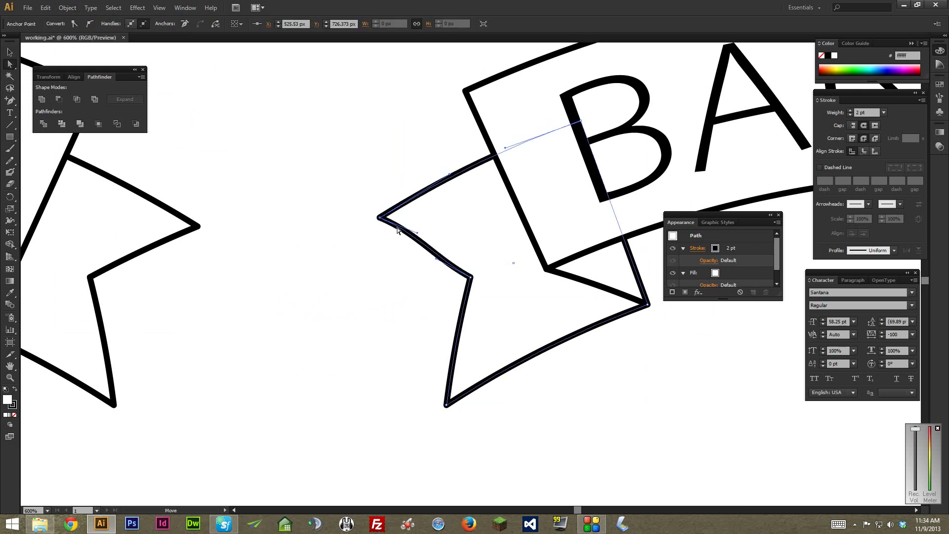
{"action": "left_click_drag", "start_coordinate": [440, 258], "coordinate": [442, 252]}
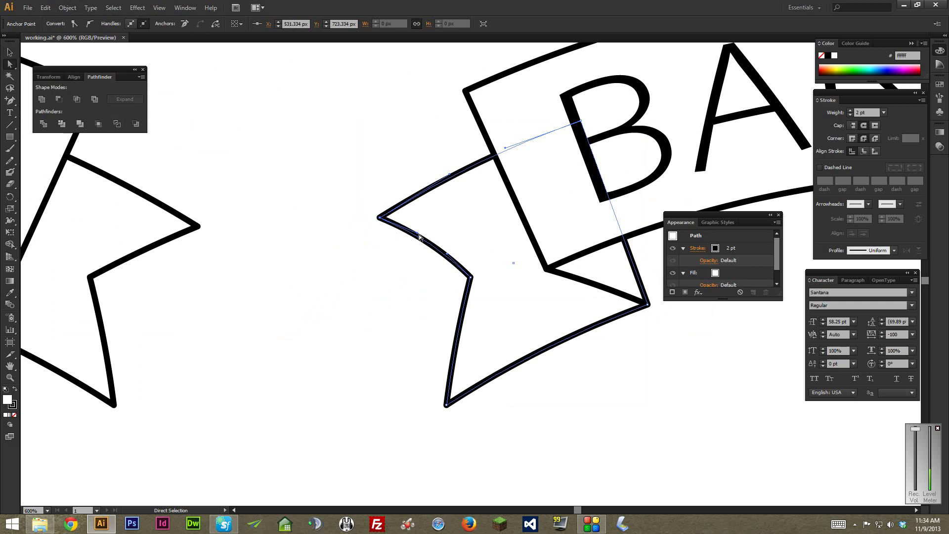
{"action": "left_click", "coordinate": [384, 273]}
- Move the lower tip of the expanded copy's left tail slightly inward and up
{"action": "left_click", "coordinate": [447, 404]}
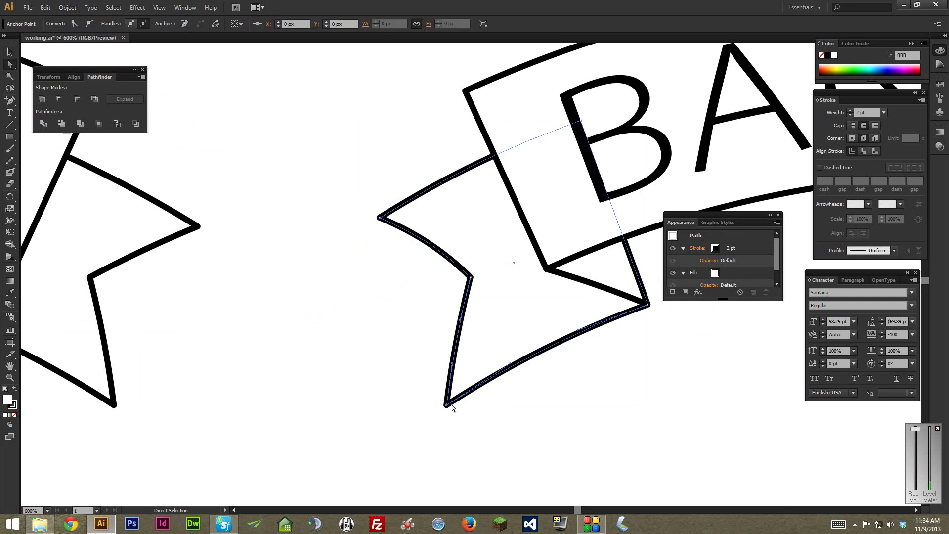
{"action": "left_click_drag", "start_coordinate": [452, 406], "coordinate": [466, 395]}
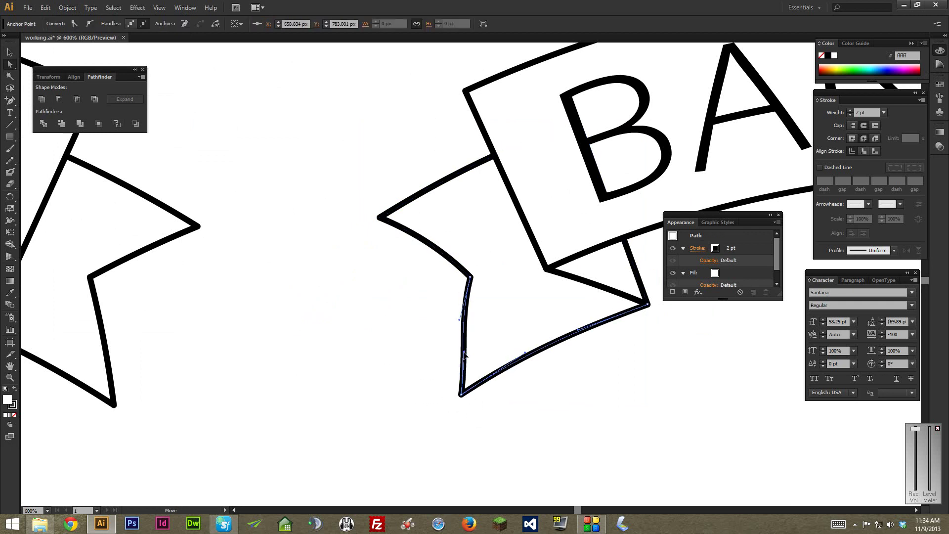
{"action": "left_click", "coordinate": [420, 289]}
- Examine the tails of the expanded copy against the live arched banner and the example banners above
{"action": "key", "text": "ctrl+minus"}
{"action": "key", "text": "ctrl+minus"}
{"action": "key", "text": "ctrl+minus"}
{"action": "key", "text": "ctrl+minus"}
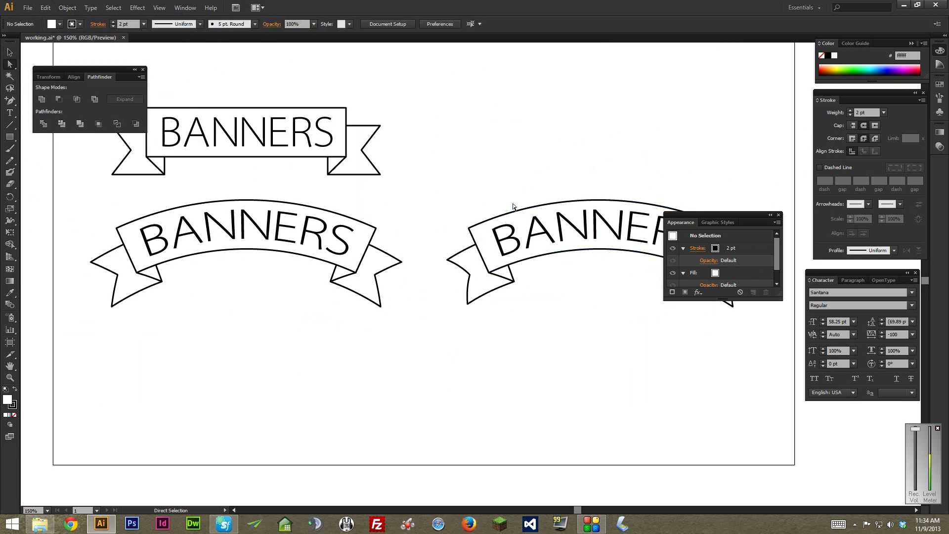
{"action": "left_click_drag", "start_coordinate": [530, 189], "coordinate": [532, 211]}
{"action": "left_click_drag", "start_coordinate": [385, 199], "coordinate": [200, 312]}
{"action": "left_click_drag", "start_coordinate": [284, 231], "coordinate": [397, 222]}
{"action": "left_click", "coordinate": [521, 204]}
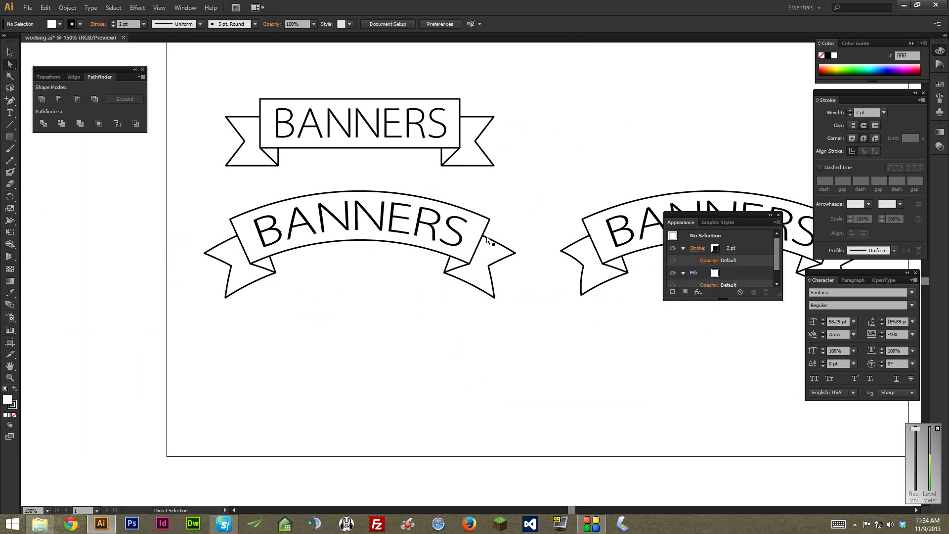
{"action": "scroll", "coordinate": [477, 217], "scroll_direction": "down", "scroll_amount": 1}
{"action": "left_click_drag", "start_coordinate": [433, 80], "coordinate": [424, 157]}
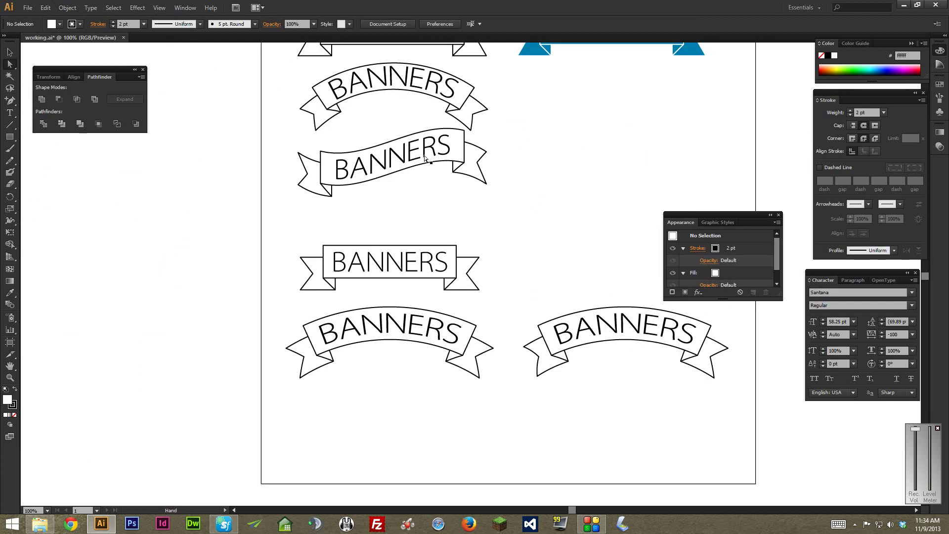
{"action": "left_click", "coordinate": [422, 148]}
{"action": "left_click", "coordinate": [543, 143]}
- Duplicate the straight BANNERS banner about 340 px straight down, below the arched one
{"action": "left_click_drag", "start_coordinate": [439, 284], "coordinate": [459, 356]}
{"action": "key", "text": "ctrl+="}
{"action": "key", "text": "ctrl+="}
{"action": "left_click_drag", "start_coordinate": [456, 300], "coordinate": [505, 168]}
- Apply a previewed Flag warp effect to the new straight copy with a 36% horizontal bend and no distortion
{"action": "left_click", "coordinate": [138, 7]}
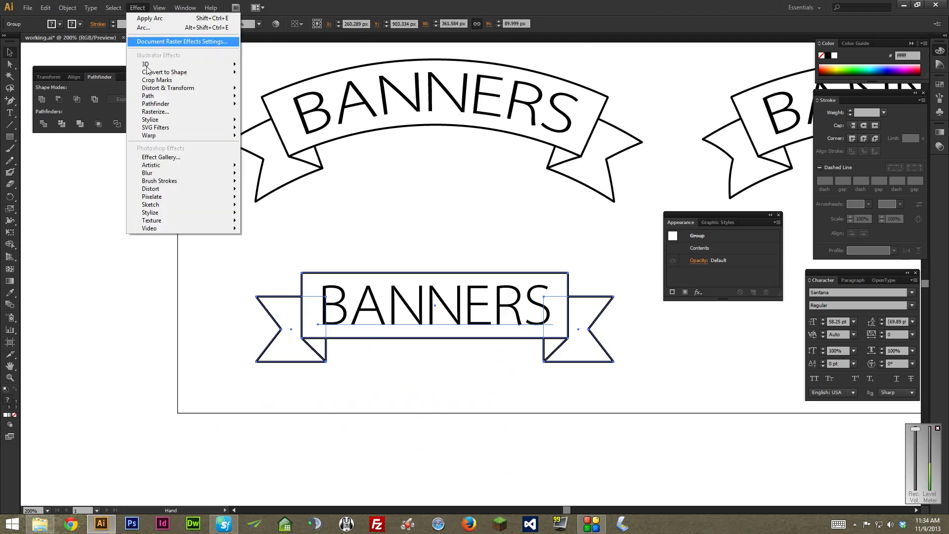
{"action": "mouse_move", "coordinate": [166, 137]}
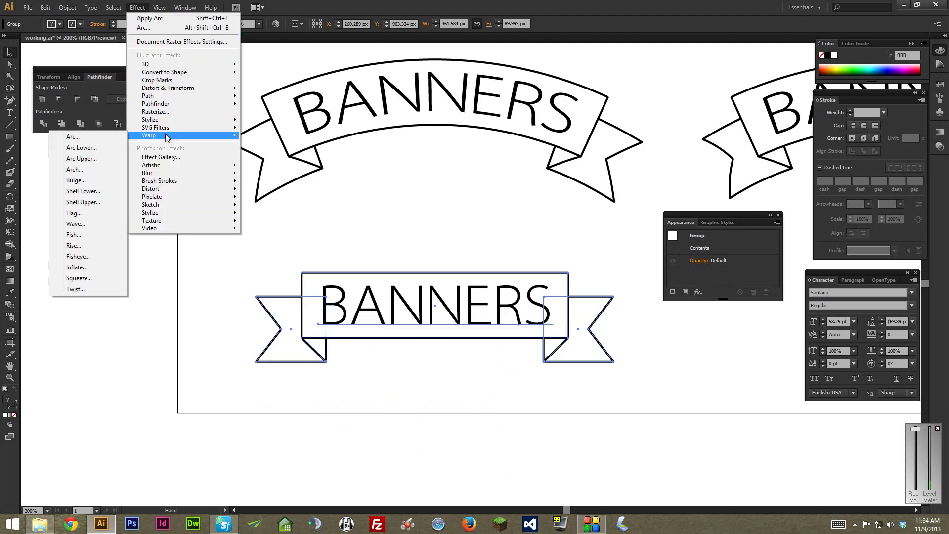
{"action": "left_click", "coordinate": [94, 214]}
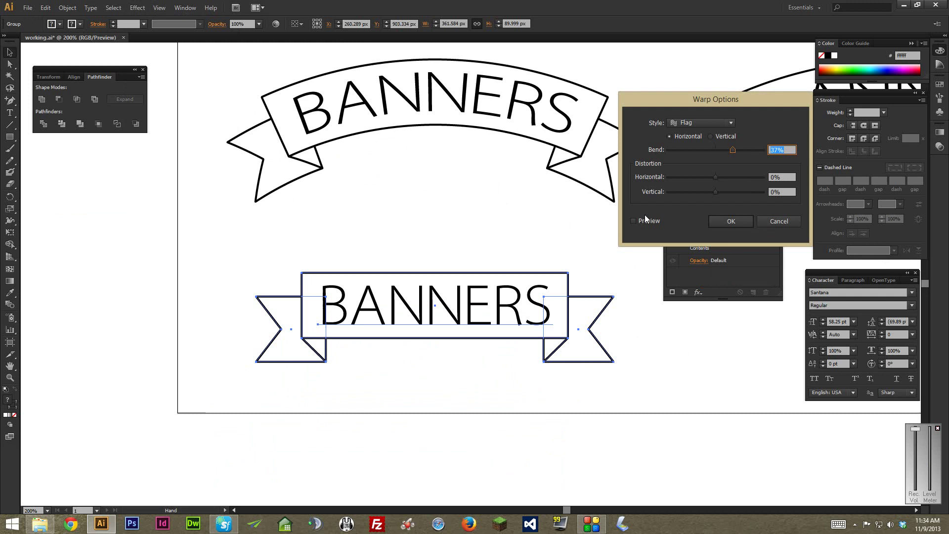
{"action": "left_click", "coordinate": [634, 221]}
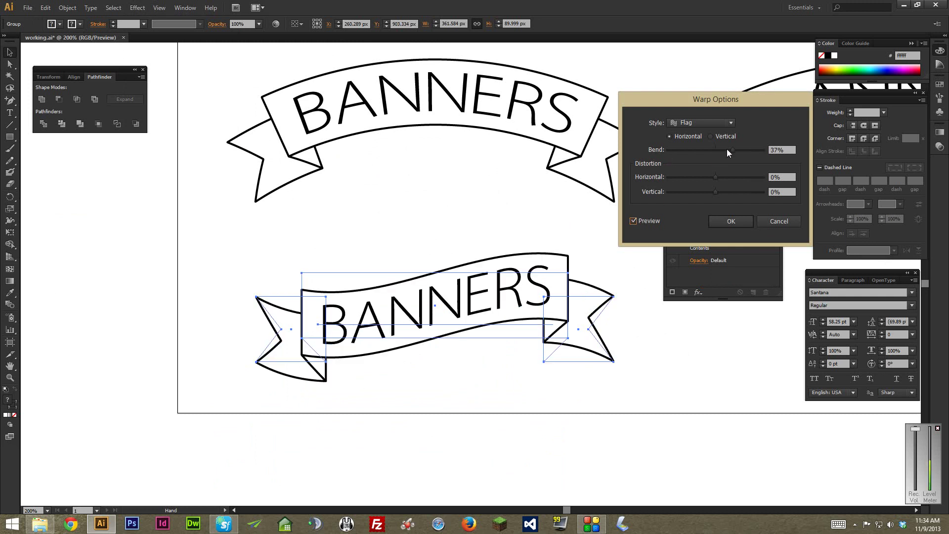
{"action": "mouse_move", "coordinate": [731, 147]}
{"action": "left_mouse_down"}
{"action": "mouse_move", "coordinate": [723, 149]}
{"action": "mouse_move", "coordinate": [752, 147]}
{"action": "mouse_move", "coordinate": [744, 149]}
{"action": "left_mouse_up"}
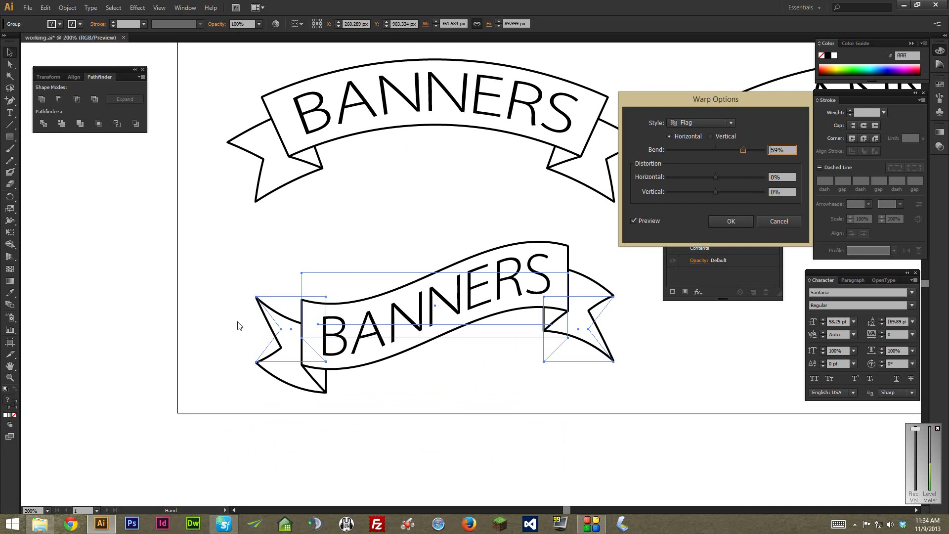
{"action": "left_click_drag", "start_coordinate": [743, 150], "coordinate": [735, 149]}
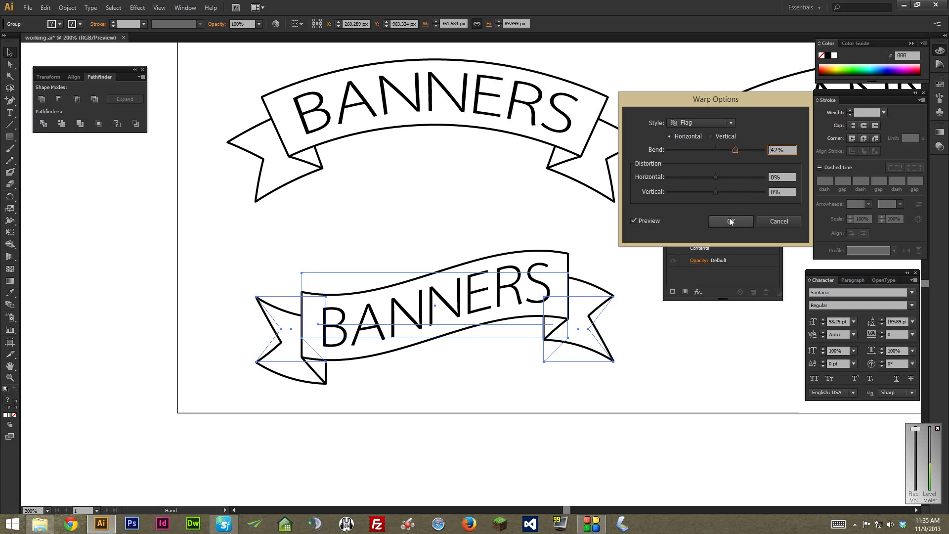
{"action": "mouse_move", "coordinate": [735, 149]}
{"action": "left_mouse_down"}
{"action": "mouse_move", "coordinate": [695, 150]}
{"action": "mouse_move", "coordinate": [728, 150]}
{"action": "left_mouse_up"}
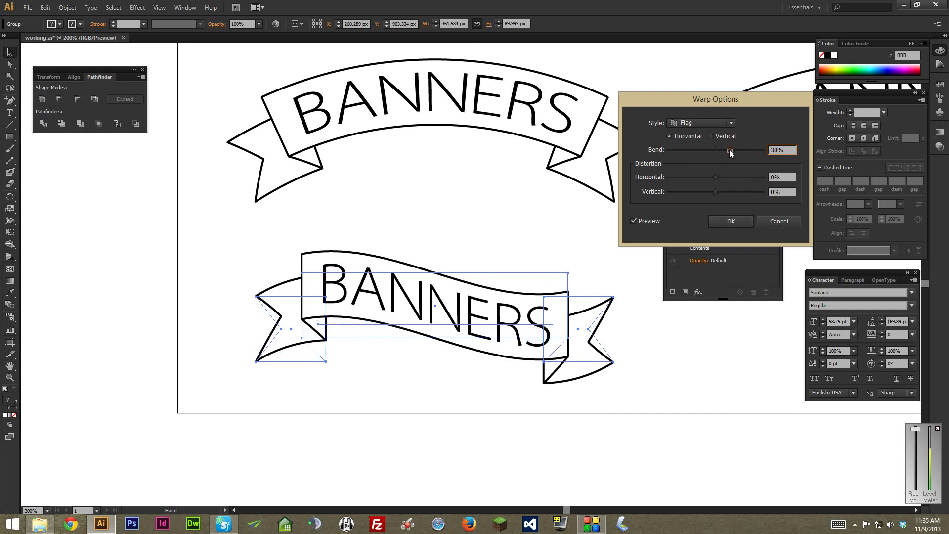
{"action": "left_click", "coordinate": [731, 221]}
{"action": "left_click", "coordinate": [409, 243]}
- Move the upper tip anchor of the flag banner's left tail slightly inward and down
{"action": "left_click", "coordinate": [9, 65]}
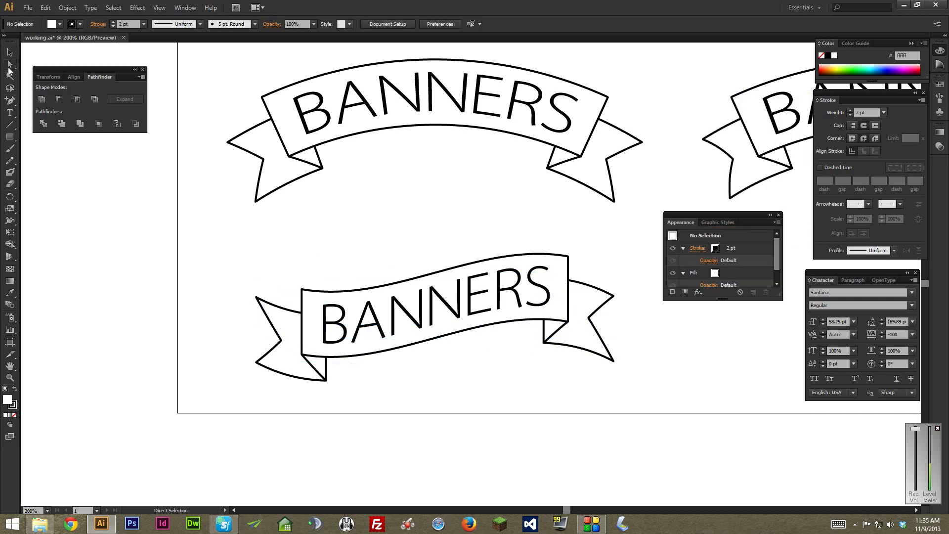
{"action": "left_click_drag", "start_coordinate": [199, 260], "coordinate": [285, 336]}
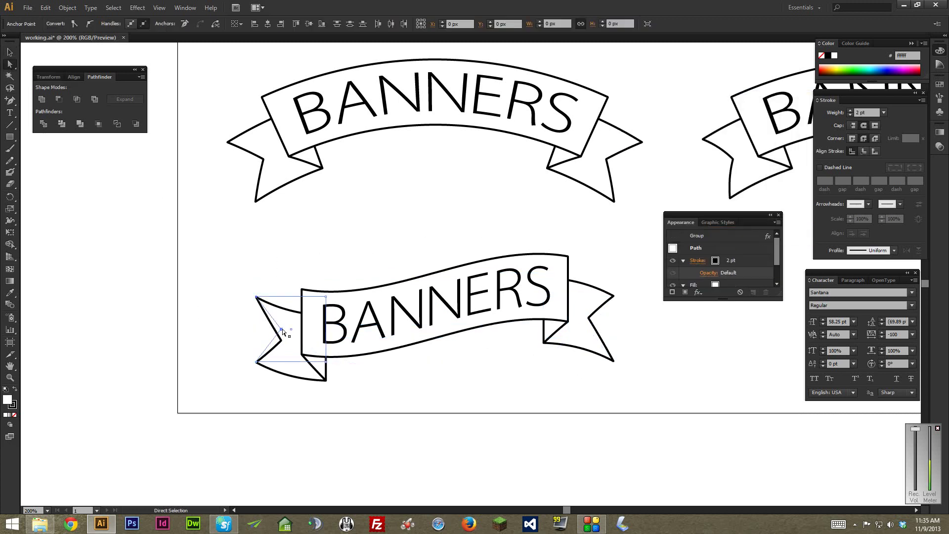
{"action": "left_click", "coordinate": [257, 298]}
{"action": "left_click_drag", "start_coordinate": [256, 297], "coordinate": [264, 301]}
{"action": "left_click", "coordinate": [455, 247]}
- Examine the flag banner's right tail and review it alongside the straight and arched banners
{"action": "scroll", "coordinate": [541, 269], "scroll_direction": "right", "scroll_amount": 3}
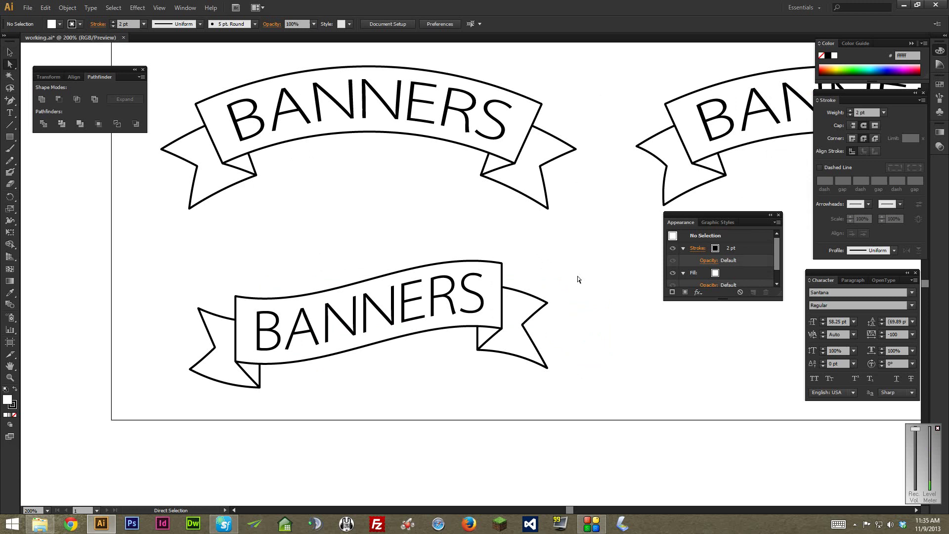
{"action": "left_click_drag", "start_coordinate": [576, 275], "coordinate": [605, 261]}
{"action": "left_click", "coordinate": [550, 309]}
{"action": "key", "text": "ctrl+minus"}
{"action": "key", "text": "space"}
{"action": "left_click_drag", "start_coordinate": [499, 199], "coordinate": [508, 255]}
{"action": "left_click_drag", "start_coordinate": [542, 204], "coordinate": [507, 279]}
{"action": "key", "text": "v"}
{"action": "key", "text": "space"}
{"action": "left_click_drag", "start_coordinate": [479, 246], "coordinate": [457, 221]}
{"action": "left_click_drag", "start_coordinate": [494, 105], "coordinate": [188, 199]}
{"action": "left_click", "coordinate": [361, 106]}
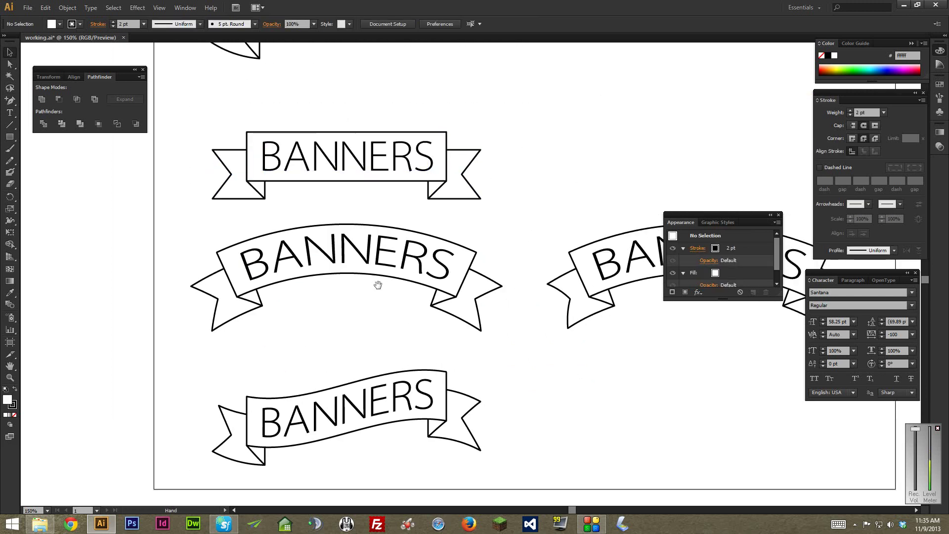
{"action": "left_click_drag", "start_coordinate": [377, 282], "coordinate": [352, 225]}
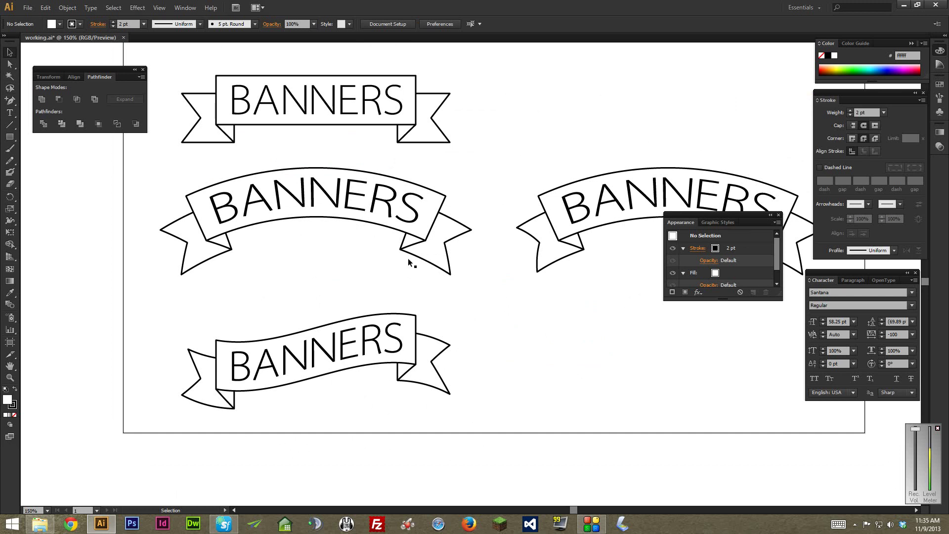
- Compare the flag banner with its Flag warp effect hidden and shown again
{"action": "mouse_move", "coordinate": [258, 293]}
{"action": "left_mouse_down"}
{"action": "mouse_move", "coordinate": [318, 435]}
{"action": "mouse_move", "coordinate": [198, 351]}
{"action": "left_mouse_up"}
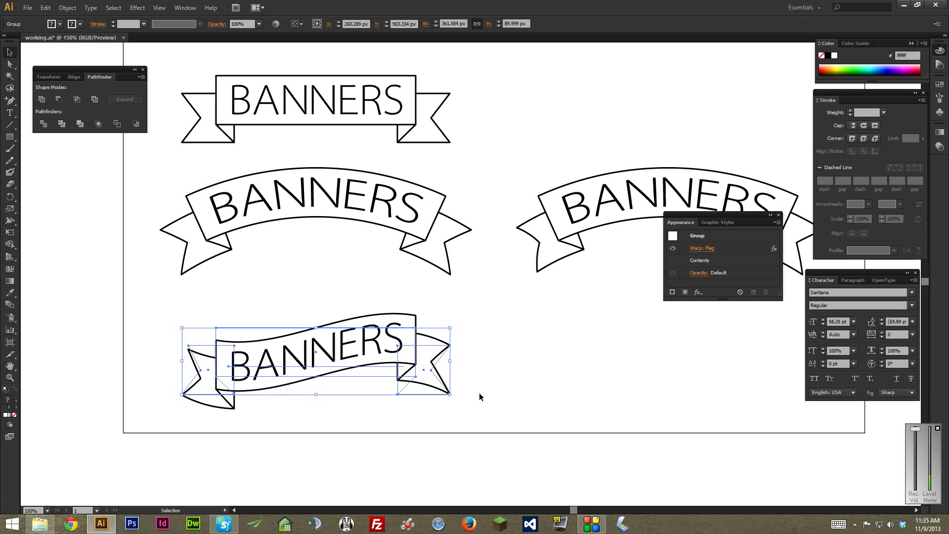
{"action": "left_click_drag", "start_coordinate": [415, 438], "coordinate": [483, 386]}
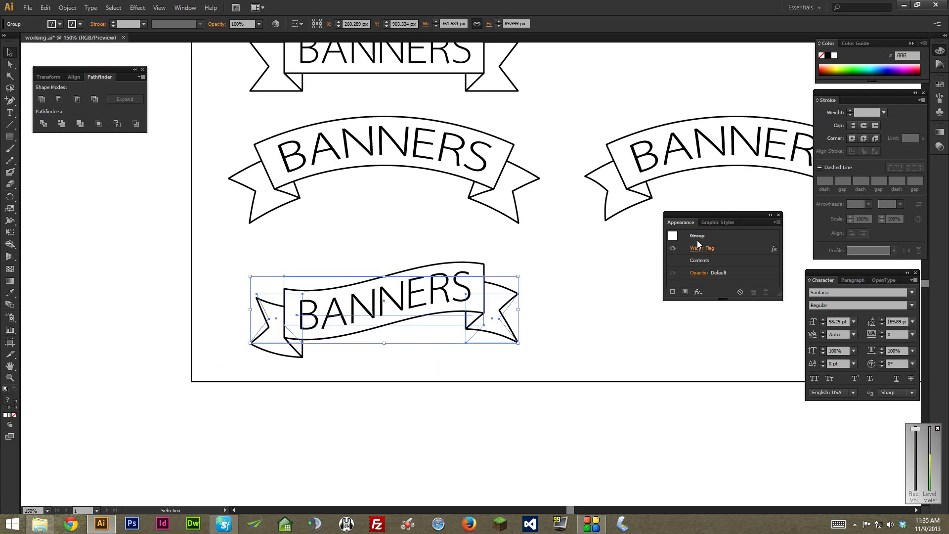
{"action": "left_click", "coordinate": [672, 248]}
{"action": "left_click", "coordinate": [672, 248]}
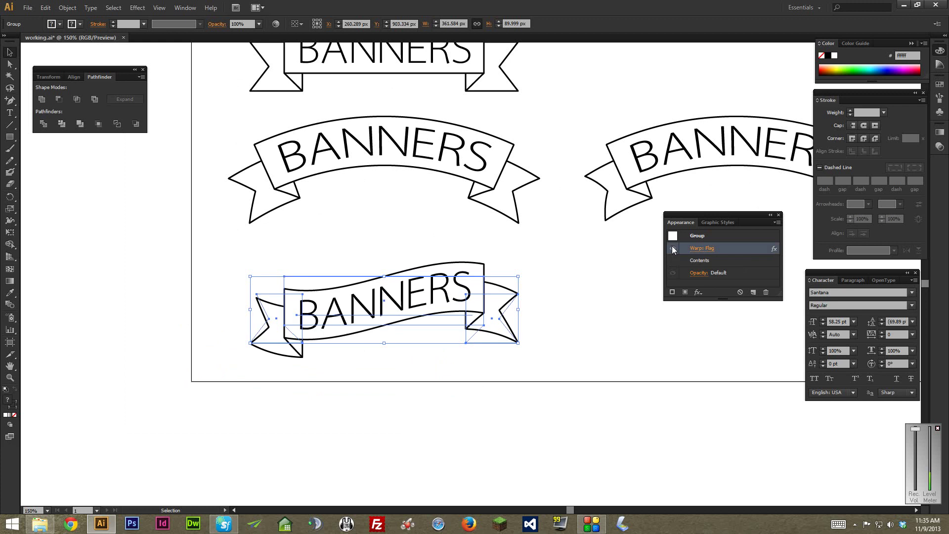
{"action": "left_click", "coordinate": [672, 248]}
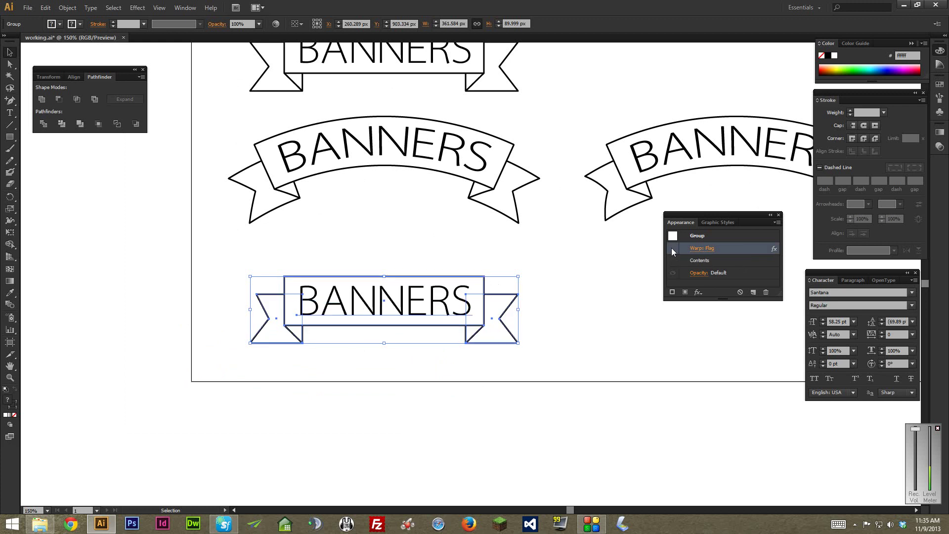
{"action": "left_click", "coordinate": [672, 248]}
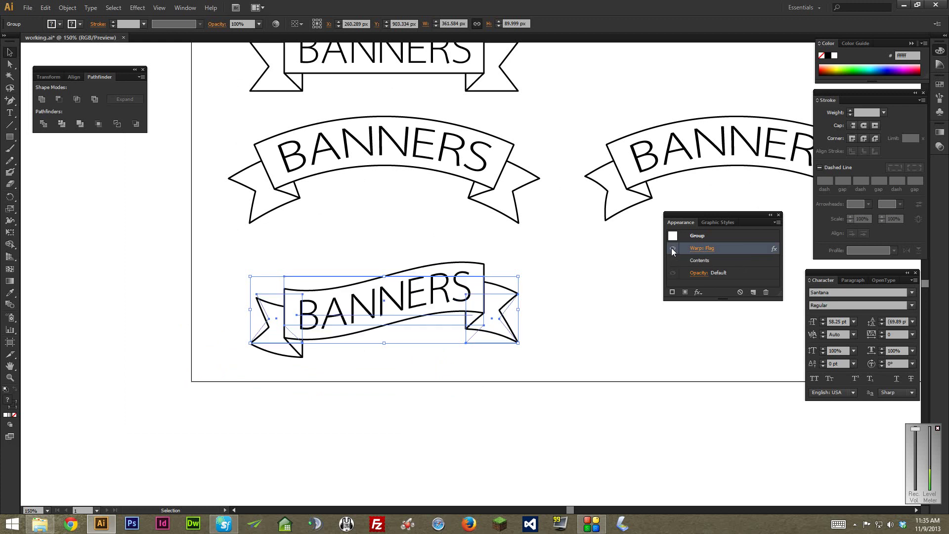
- Increase the horizontal bend of the flag banner's Flag warp effect to 47%
{"action": "left_click", "coordinate": [699, 249]}
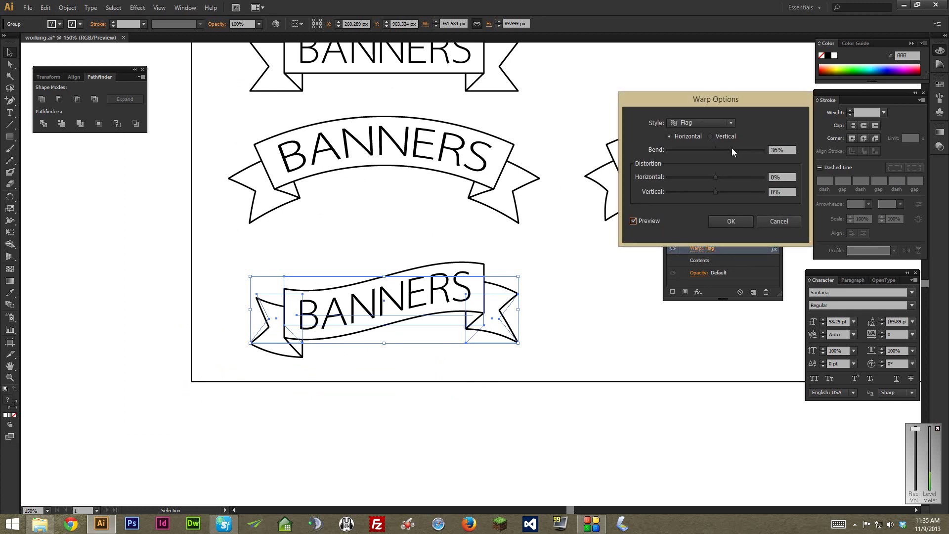
{"action": "mouse_move", "coordinate": [731, 147]}
{"action": "left_mouse_down"}
{"action": "mouse_move", "coordinate": [722, 150]}
{"action": "mouse_move", "coordinate": [738, 150]}
{"action": "left_mouse_up"}
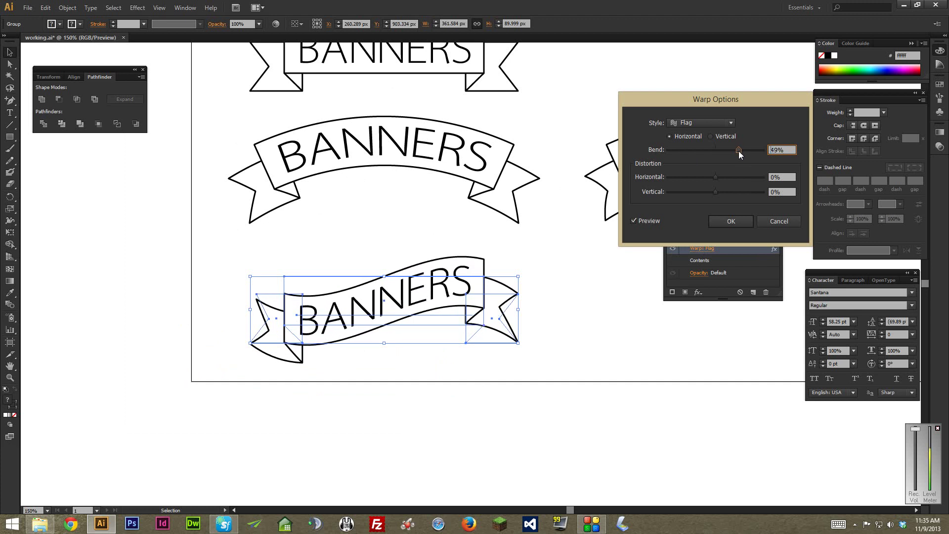
{"action": "left_click", "coordinate": [730, 221]}
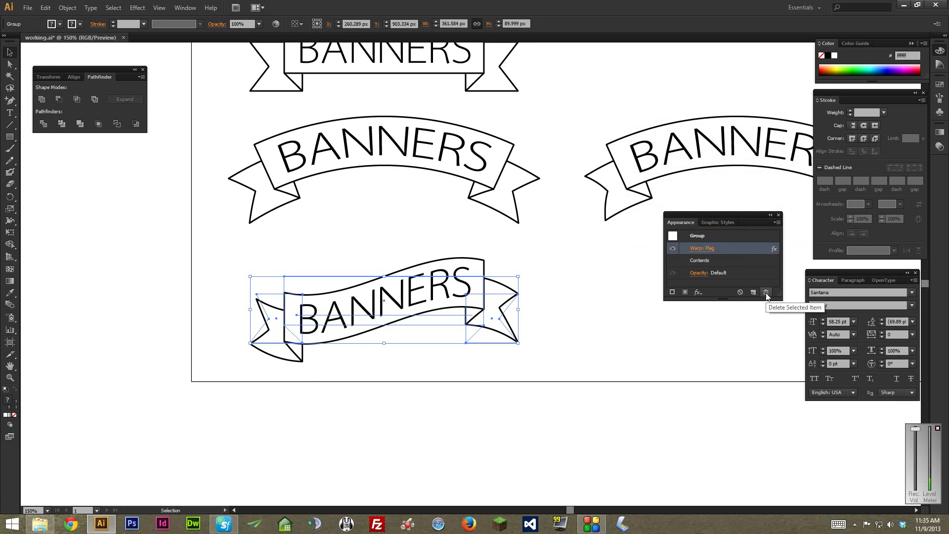
{"action": "left_click", "coordinate": [556, 257]}
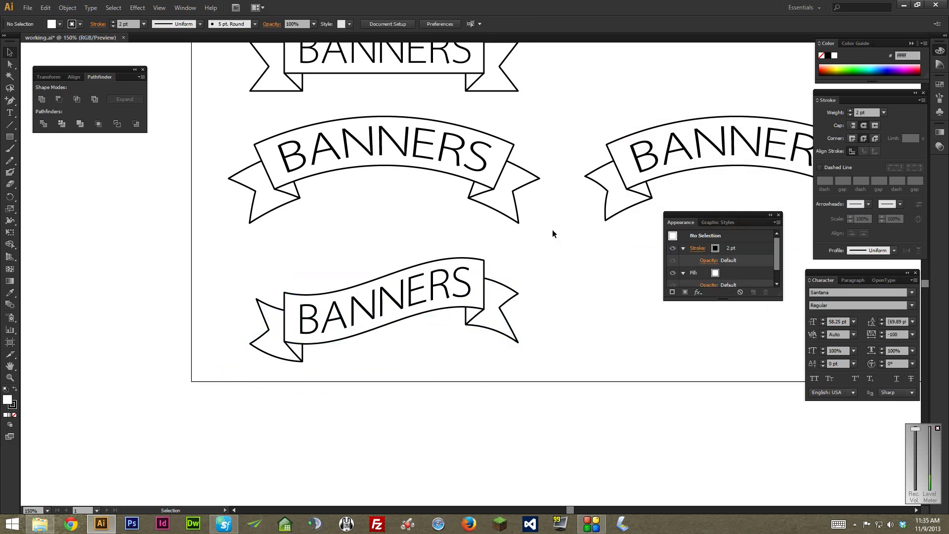
- Duplicate the uppermost straight outlined banner with its text into the empty area below the blue example banner
{"action": "key", "text": "ctrl+minus"}
{"action": "key", "text": "ctrl+minus"}
{"action": "left_click_drag", "start_coordinate": [556, 115], "coordinate": [514, 278]}
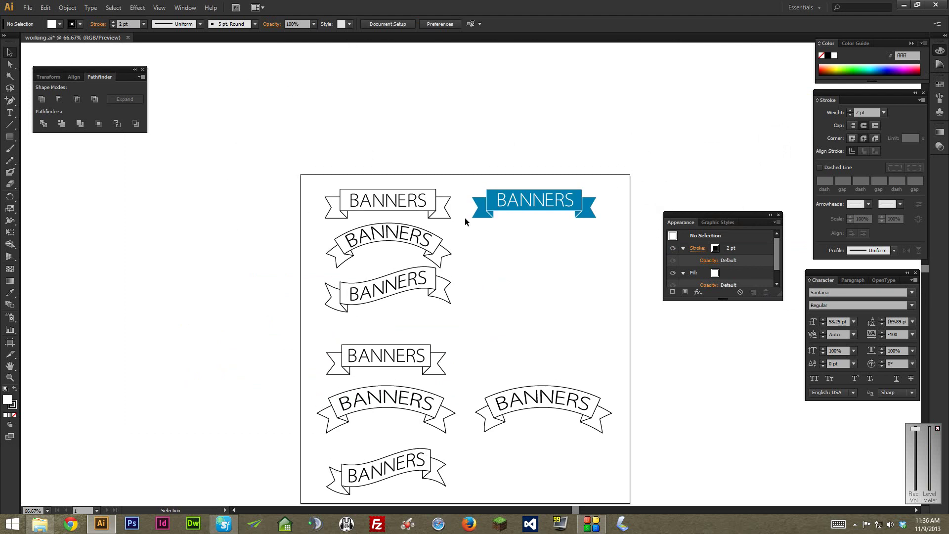
{"action": "key", "text": "ctrl+plus"}
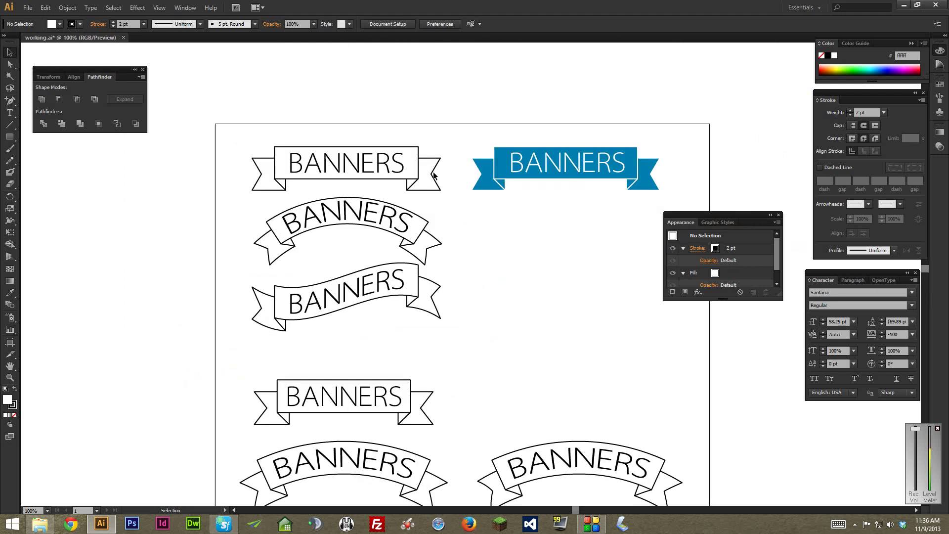
{"action": "left_click_drag", "start_coordinate": [365, 160], "coordinate": [452, 191]}
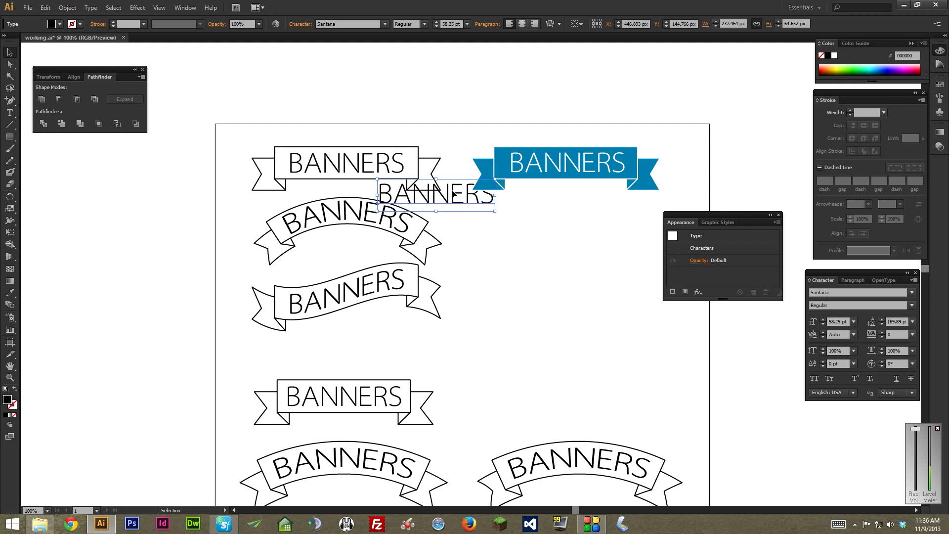
{"action": "key", "text": "ctrl+z"}
{"action": "left_click_drag", "start_coordinate": [221, 118], "coordinate": [440, 192]}
{"action": "left_click_drag", "start_coordinate": [346, 162], "coordinate": [557, 239]}
{"action": "left_click_drag", "start_coordinate": [555, 193], "coordinate": [506, 212]}
- Ungroup the ribbon shapes of the straight banner copy below the blue example
{"action": "key", "text": "ctrl+plus"}
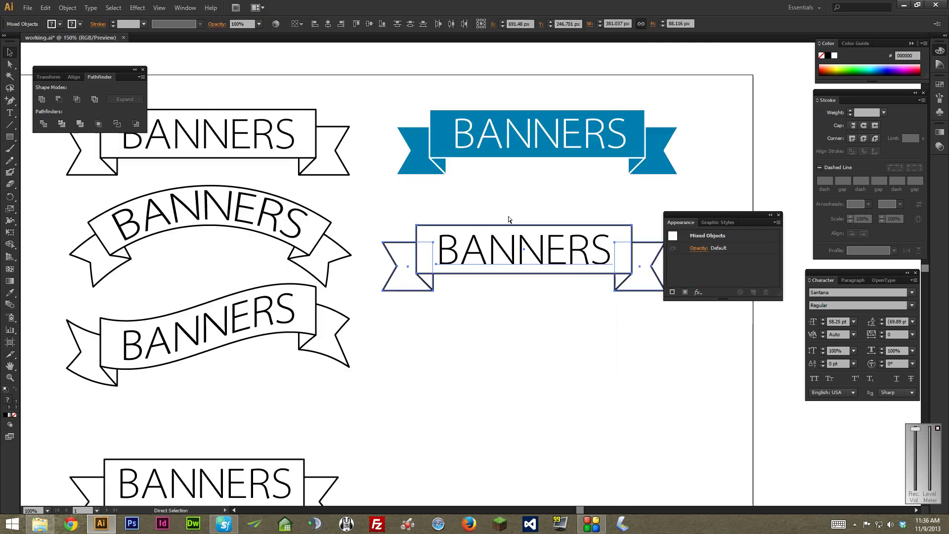
{"action": "key", "text": "ctrl+plus"}
{"action": "left_click_drag", "start_coordinate": [510, 170], "coordinate": [453, 225]}
{"action": "left_click", "coordinate": [343, 233]}
{"action": "left_click", "coordinate": [346, 268]}
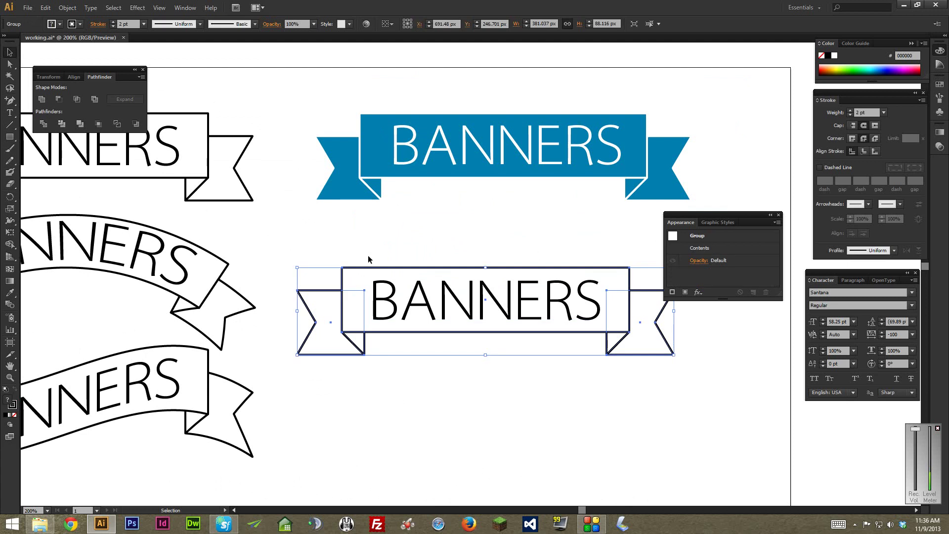
{"action": "right_click", "coordinate": [349, 278]}
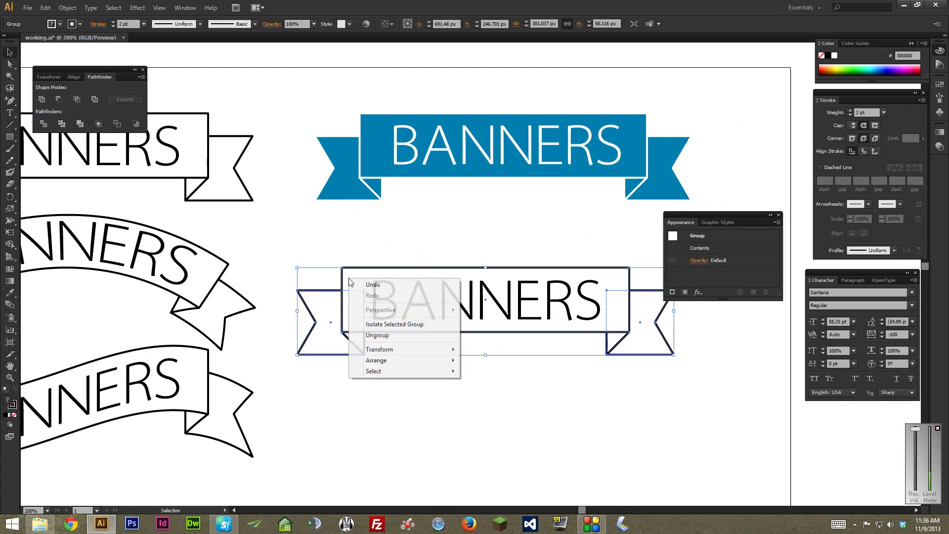
{"action": "left_click", "coordinate": [372, 337]}
{"action": "left_click", "coordinate": [339, 239]}
- Fill the centre rectangle of the banner copy with dark blue 003d7f
{"action": "left_click", "coordinate": [360, 306]}
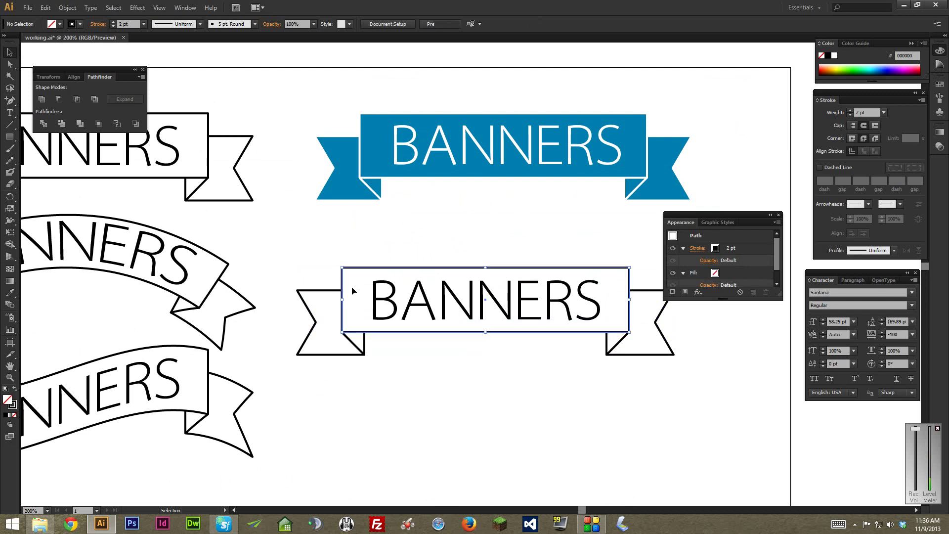
{"action": "double_click", "coordinate": [12, 404]}
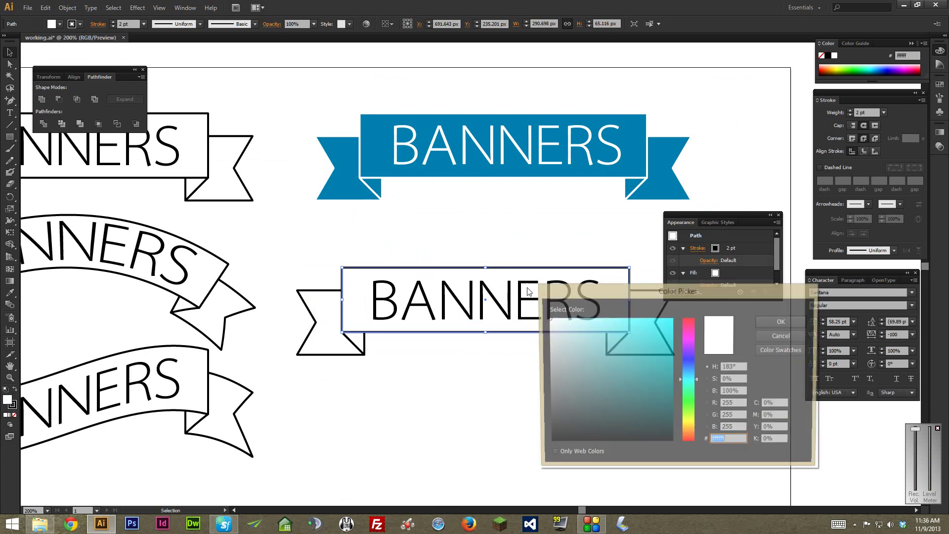
{"action": "left_click_drag", "start_coordinate": [649, 376], "coordinate": [686, 372]}
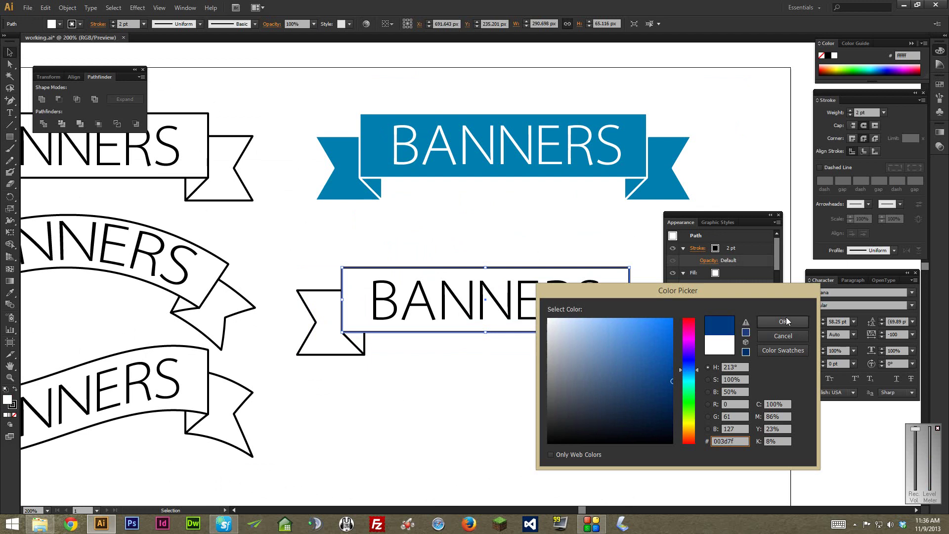
{"action": "left_click", "coordinate": [783, 321]}
- Copy the centre rectangle's dark blue fill to both ribbon tails with the Eyedropper tool
{"action": "left_click", "coordinate": [321, 339]}
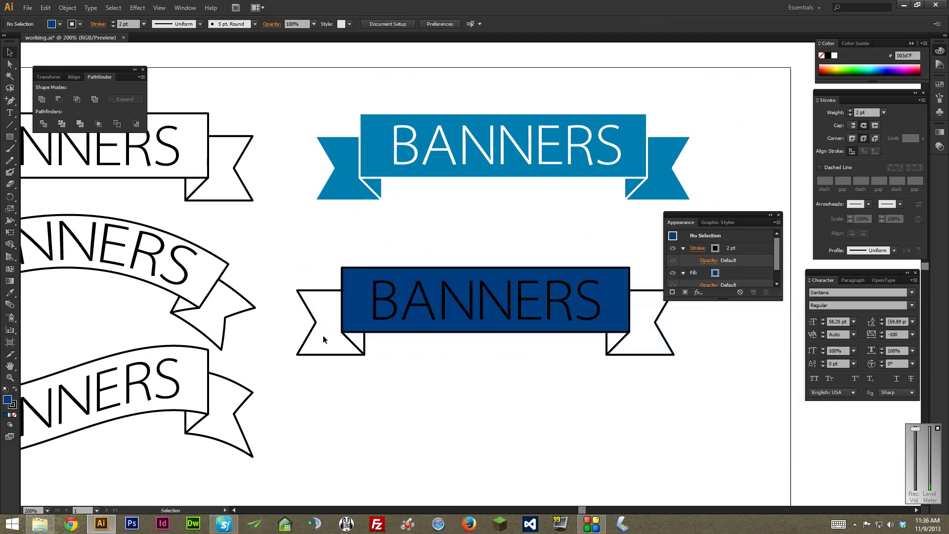
{"action": "left_click", "coordinate": [319, 353]}
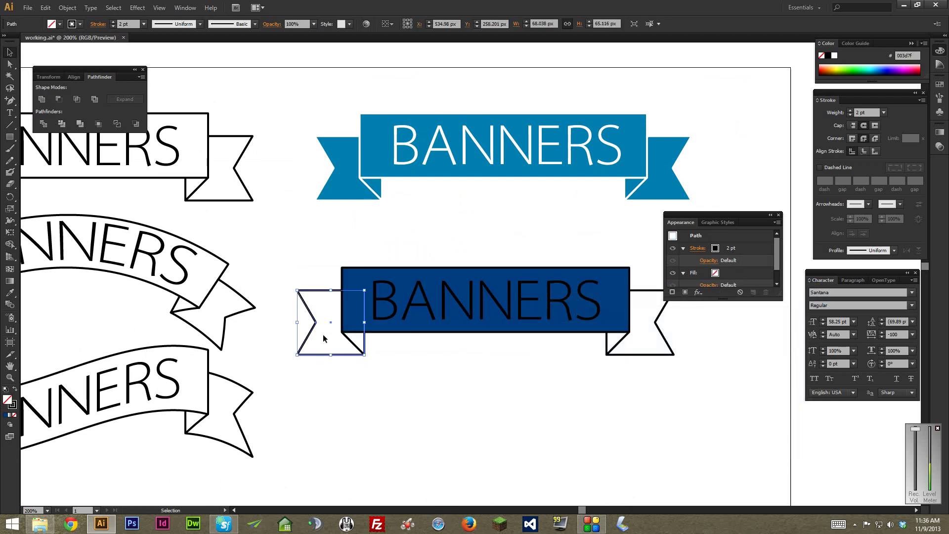
{"action": "left_click", "coordinate": [684, 345], "text": "shift"}
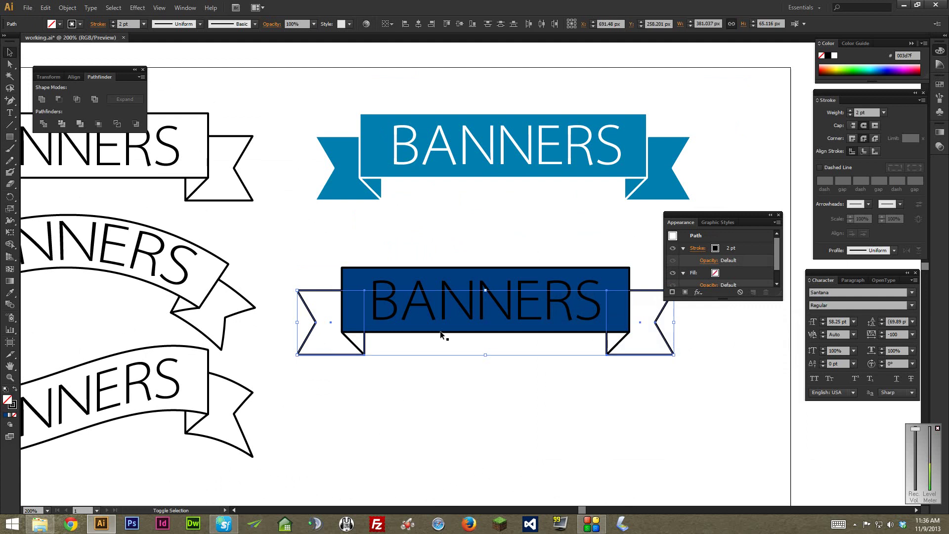
{"action": "key", "text": "i"}
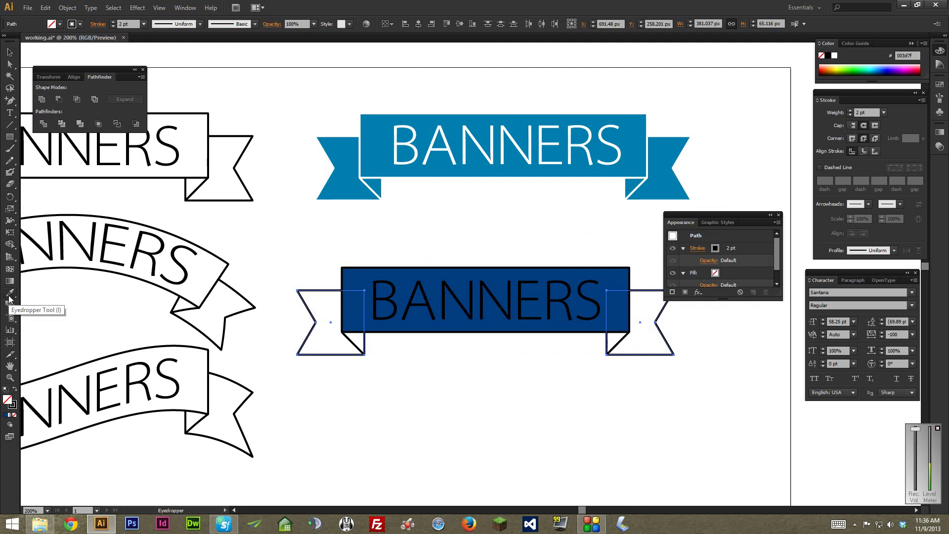
{"action": "left_click", "coordinate": [354, 278]}
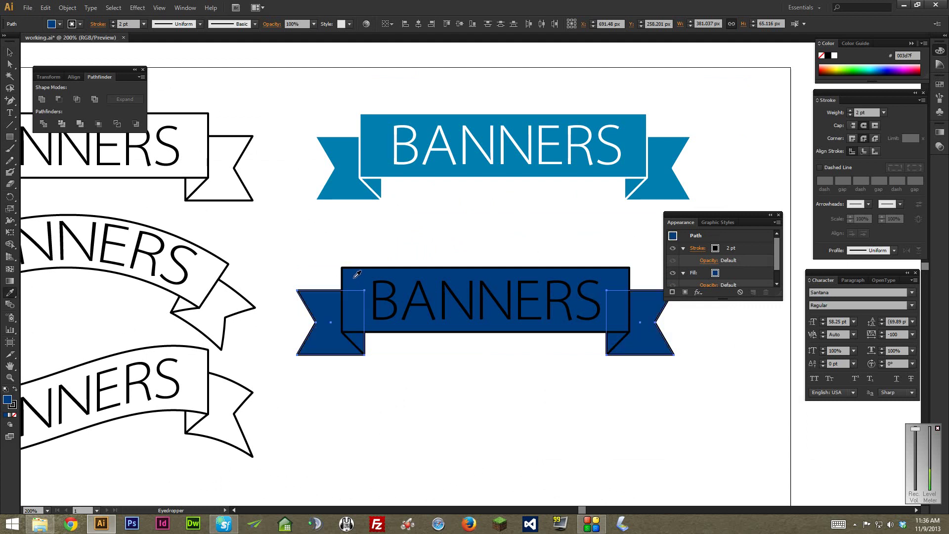
{"action": "key", "text": "v"}
{"action": "left_click", "coordinate": [340, 242]}
- Set the stroke of the dark blue banner's centre rectangle, tails and fold lines to white, ffffff
{"action": "left_click", "coordinate": [324, 309]}
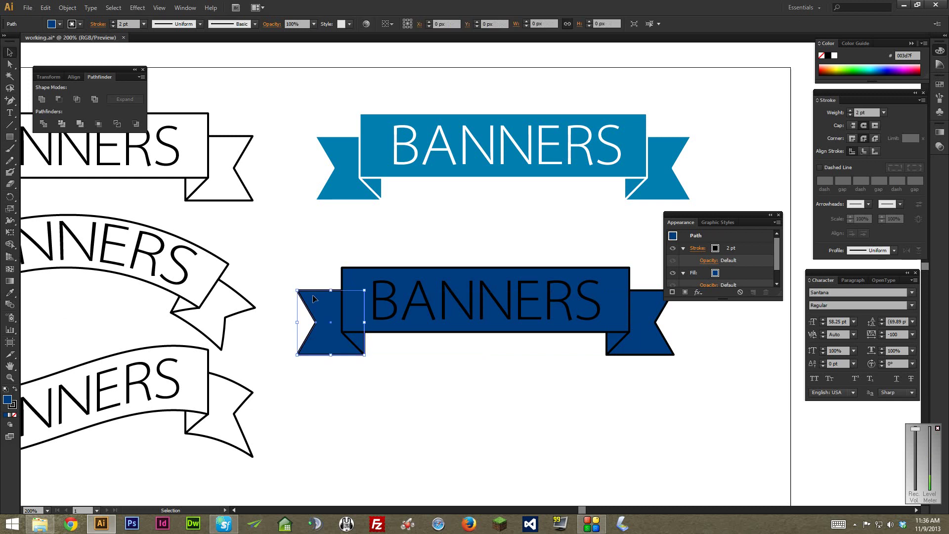
{"action": "left_click", "coordinate": [349, 339], "text": "shift"}
{"action": "left_click", "coordinate": [376, 326], "text": "shift"}
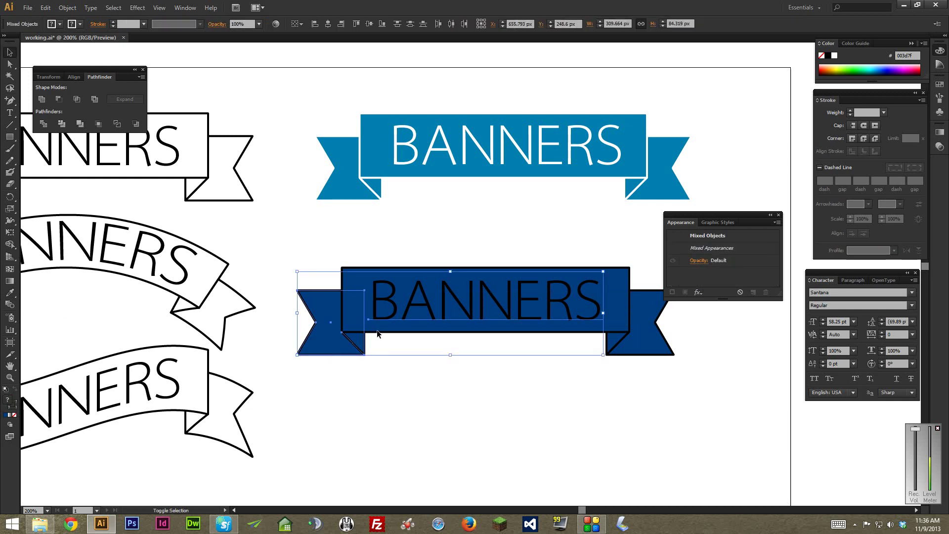
{"action": "left_click", "coordinate": [390, 315], "text": "shift"}
{"action": "left_click", "coordinate": [390, 331], "text": "shift"}
{"action": "left_click", "coordinate": [389, 331], "text": "shift"}
{"action": "left_click", "coordinate": [390, 331], "text": "shift"}
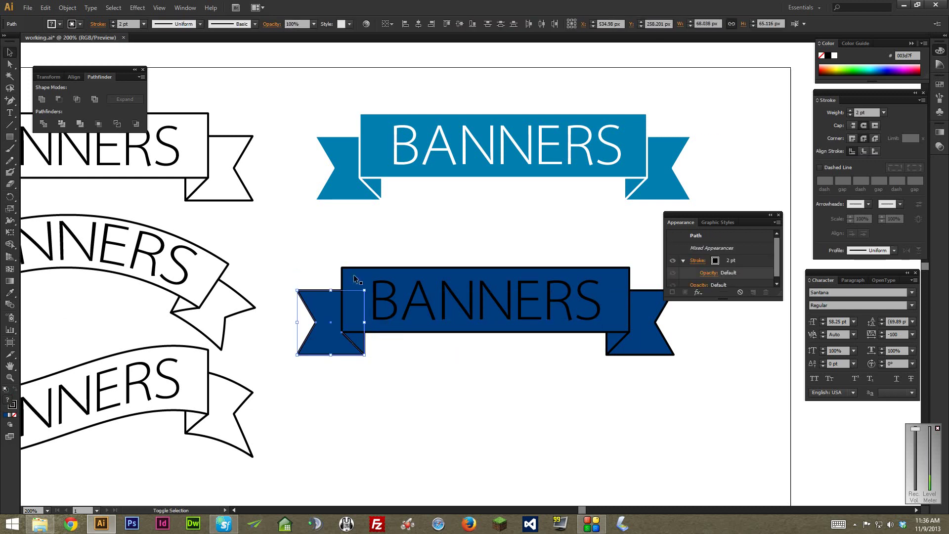
{"action": "left_click", "coordinate": [352, 269], "text": "shift"}
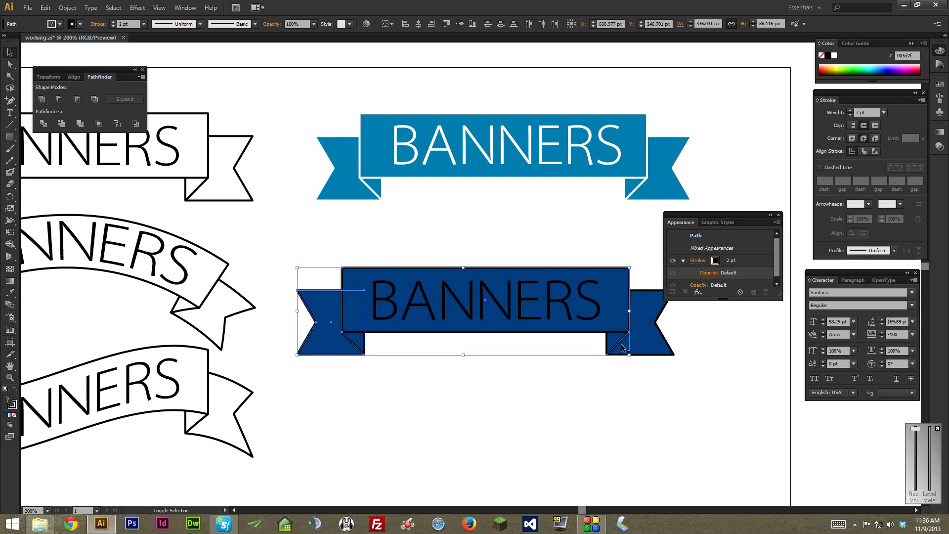
{"action": "left_click", "coordinate": [641, 355], "text": "shift"}
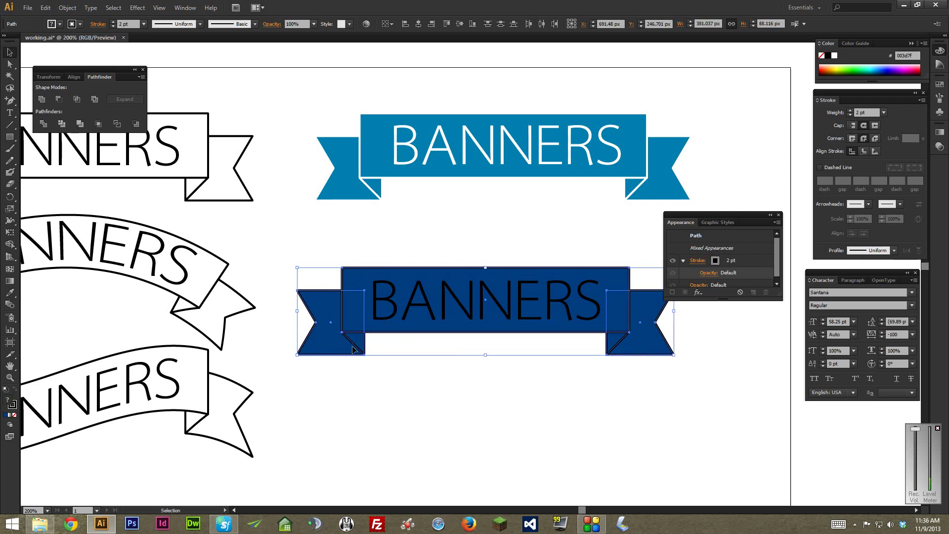
{"action": "double_click", "coordinate": [11, 407]}
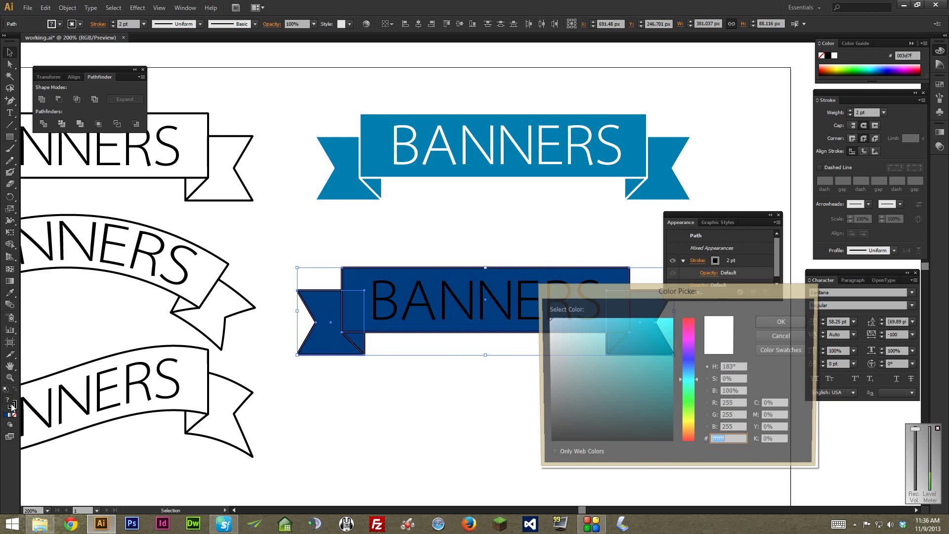
{"action": "left_click", "coordinate": [783, 335]}
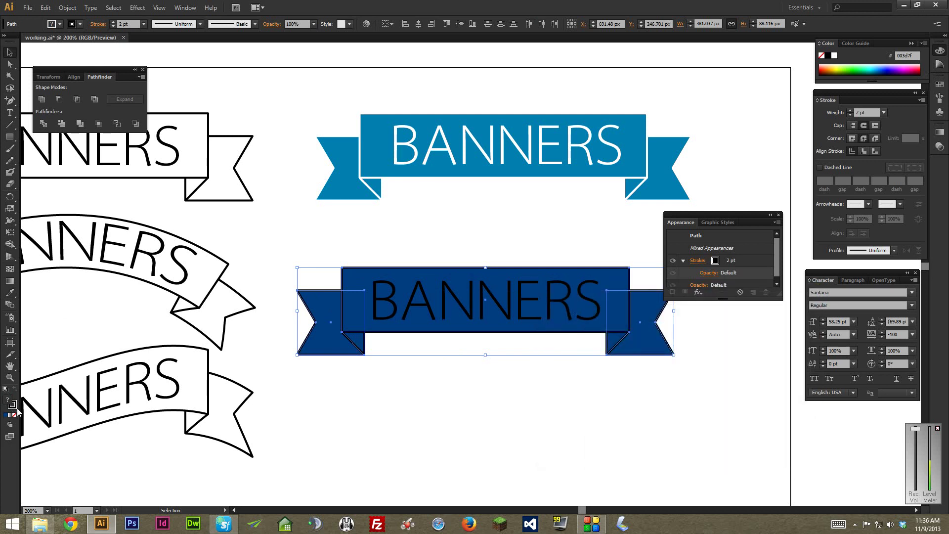
{"action": "double_click", "coordinate": [15, 410]}
{"action": "type", "text": "ffffff"}
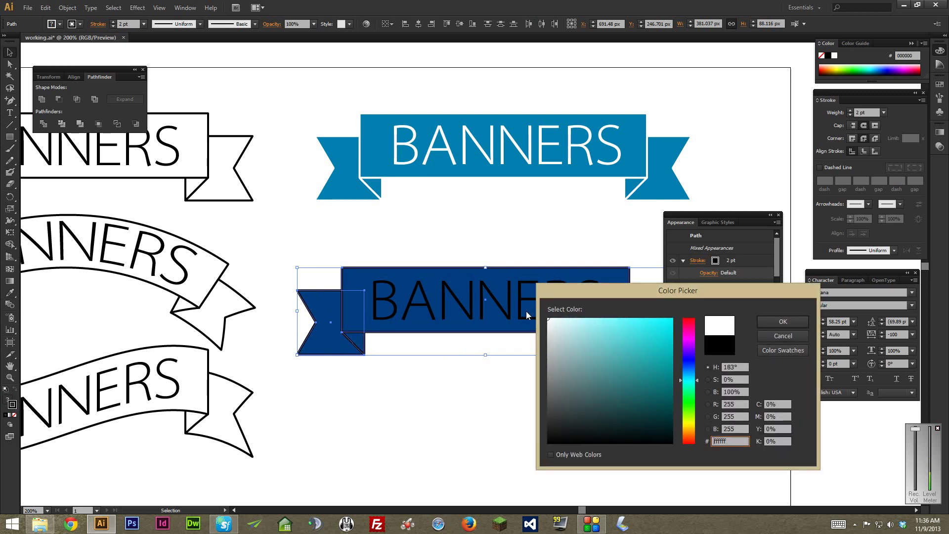
{"action": "key", "text": "Return"}
{"action": "left_click", "coordinate": [468, 263]}
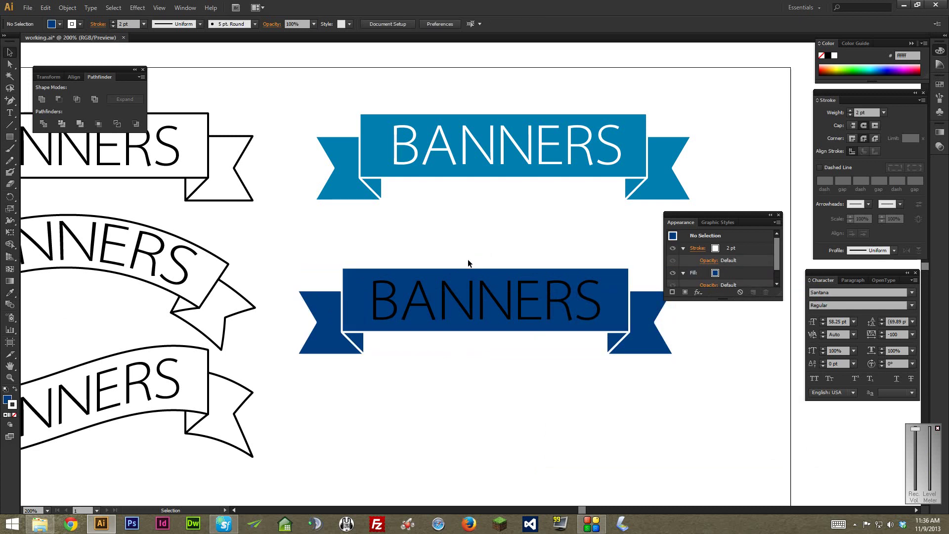
- Change the fill of the BANNERS text on the dark blue banner to white
{"action": "left_click", "coordinate": [444, 314]}
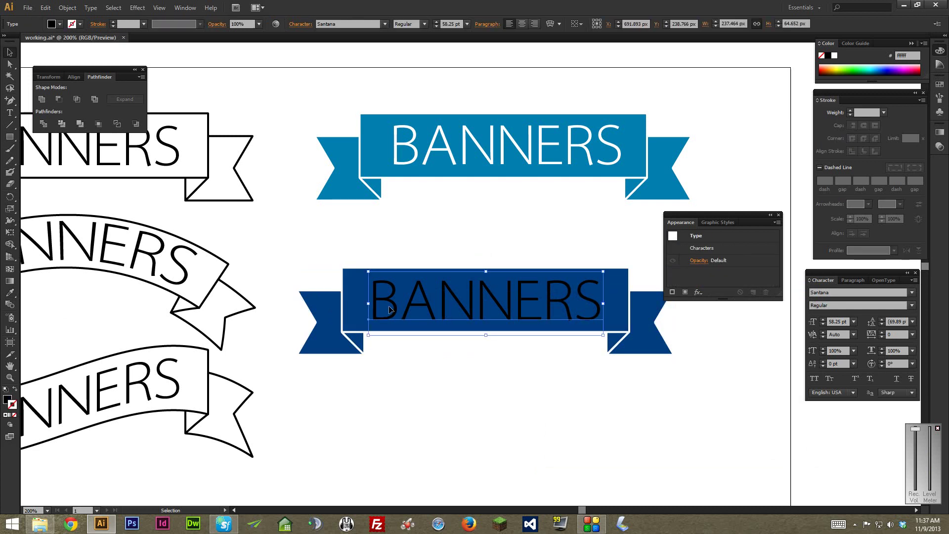
{"action": "double_click", "coordinate": [5, 402]}
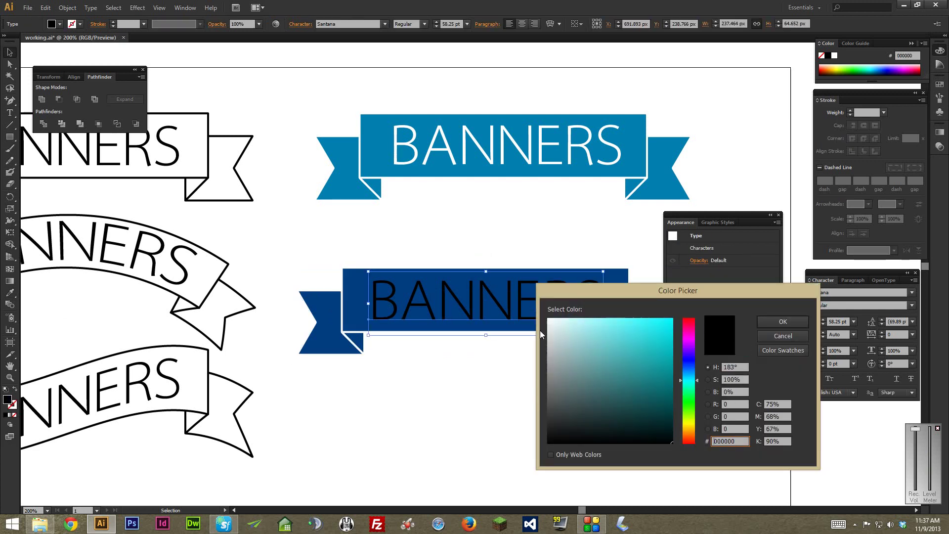
{"action": "left_click", "coordinate": [550, 320]}
{"action": "left_click", "coordinate": [769, 320]}
{"action": "left_click", "coordinate": [554, 378]}
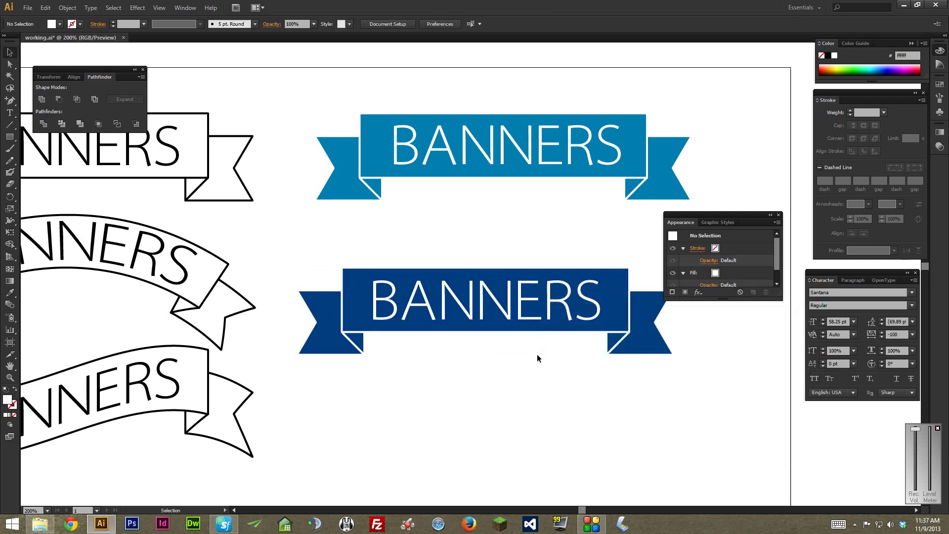
- Group all parts of the dark blue banner and place a copy of the group directly below it
{"action": "key", "text": "ctrl+minus"}
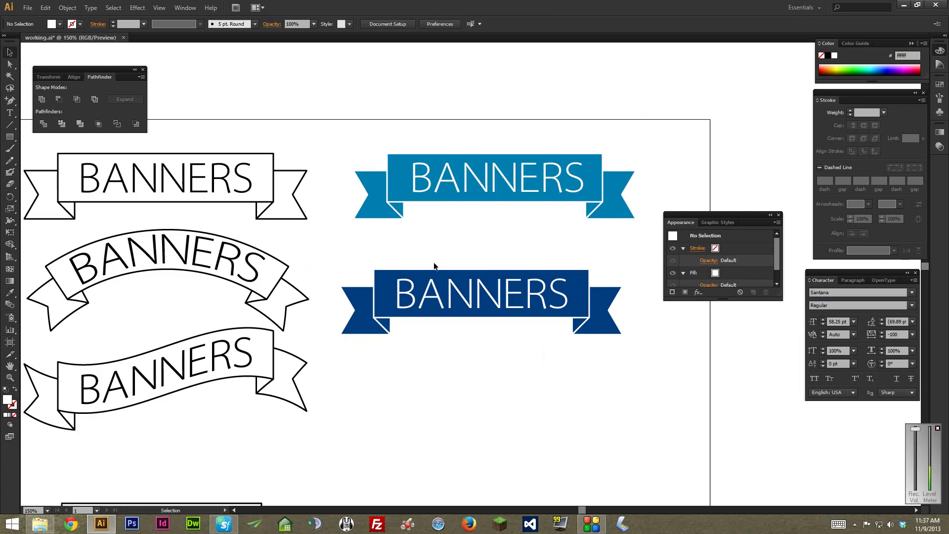
{"action": "left_click_drag", "start_coordinate": [334, 254], "coordinate": [647, 354]}
{"action": "key", "text": "ctrl+g"}
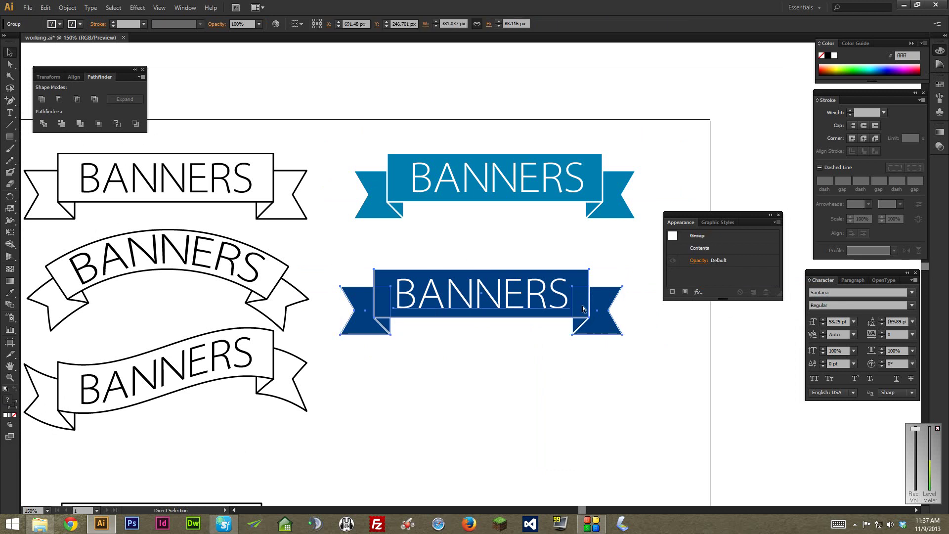
{"action": "left_click_drag", "start_coordinate": [503, 313], "coordinate": [500, 364]}
- Apply a horizontal Arc warp effect with a 39% bend to the lower dark blue banner, with preview enabled
{"action": "left_click", "coordinate": [137, 8]}
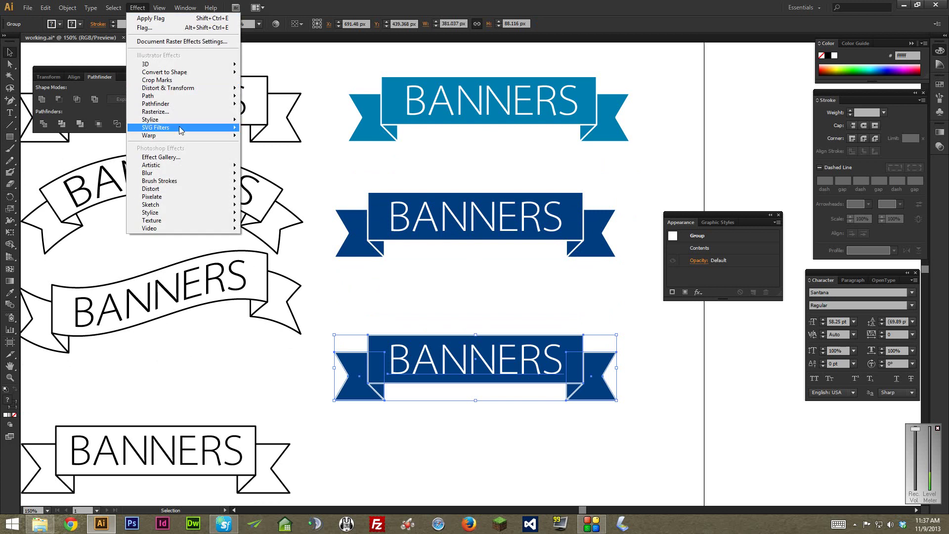
{"action": "mouse_move", "coordinate": [179, 127]}
{"action": "left_click", "coordinate": [107, 139]}
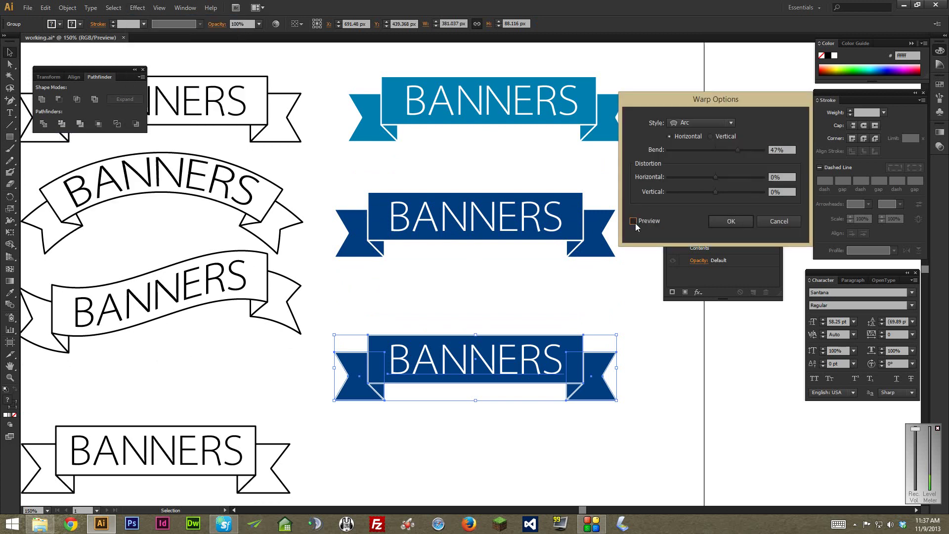
{"action": "left_click", "coordinate": [635, 222]}
{"action": "left_click", "coordinate": [734, 150]}
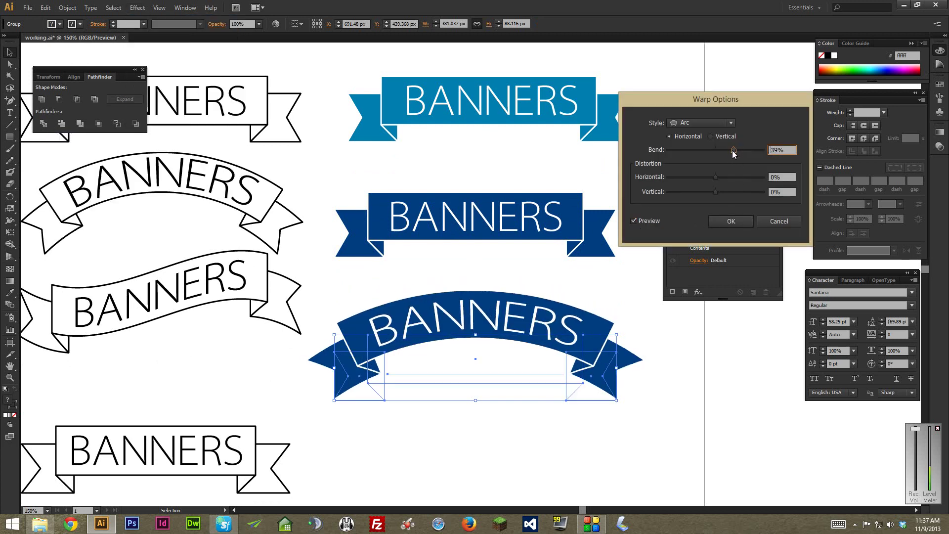
{"action": "left_click", "coordinate": [720, 220]}
{"action": "left_click", "coordinate": [621, 293]}
{"action": "key", "text": "ctrl+minus"}
{"action": "key", "text": "ctrl+minus"}
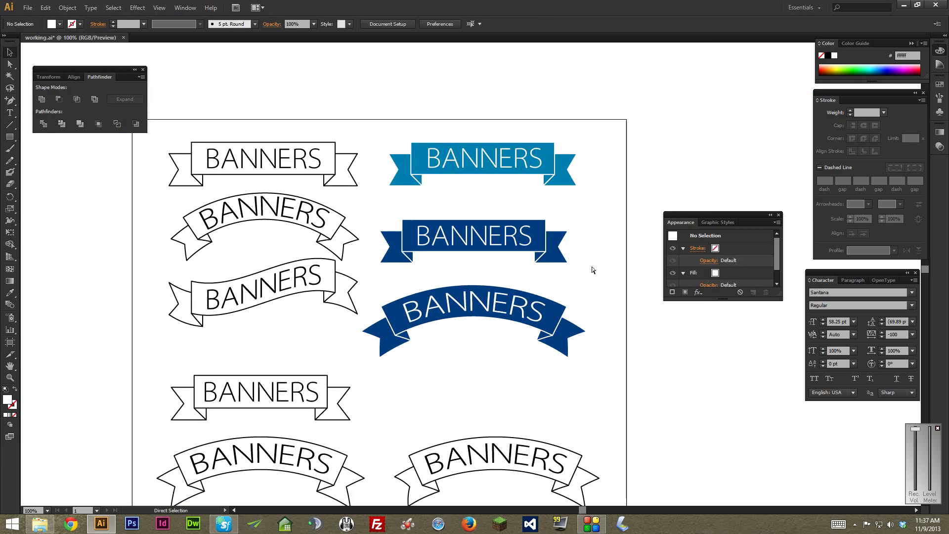
{"action": "left_click_drag", "start_coordinate": [545, 283], "coordinate": [547, 232]}
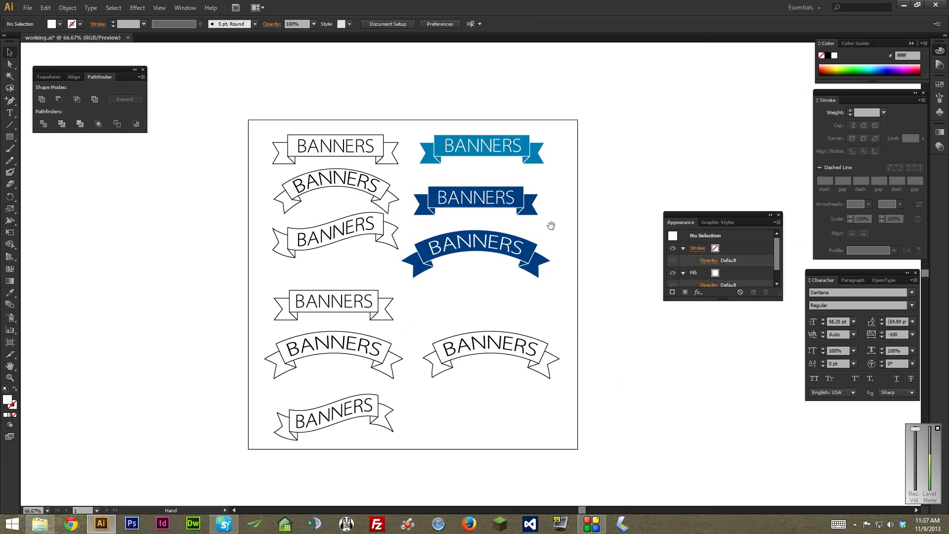